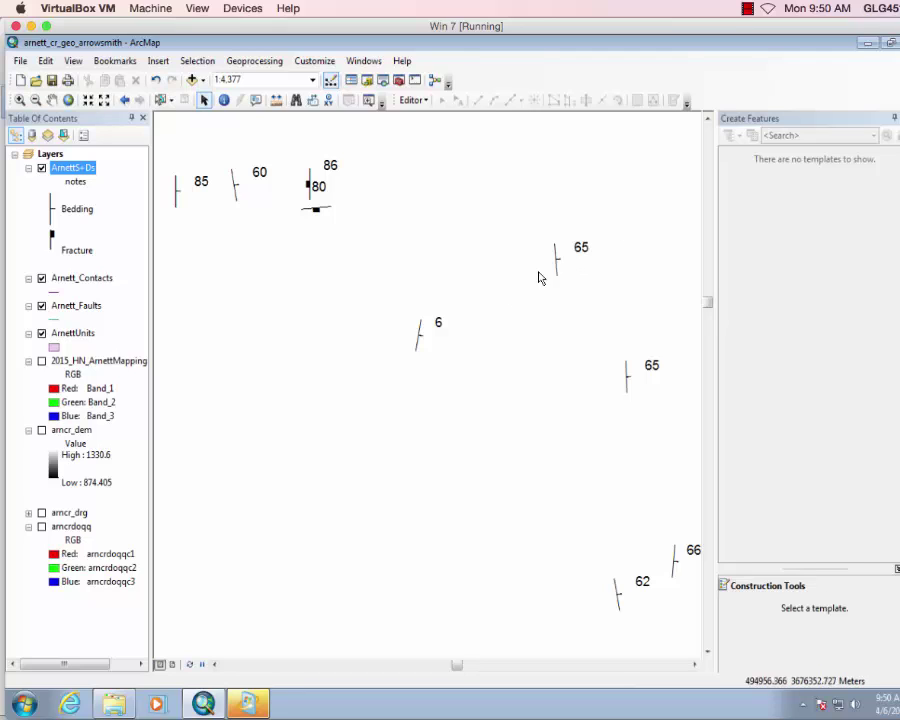
Show the 2015_HN_ArnettMapping raster layer and fit the map view to its extent.
{"action": "left_click", "coordinate": [41, 361]}
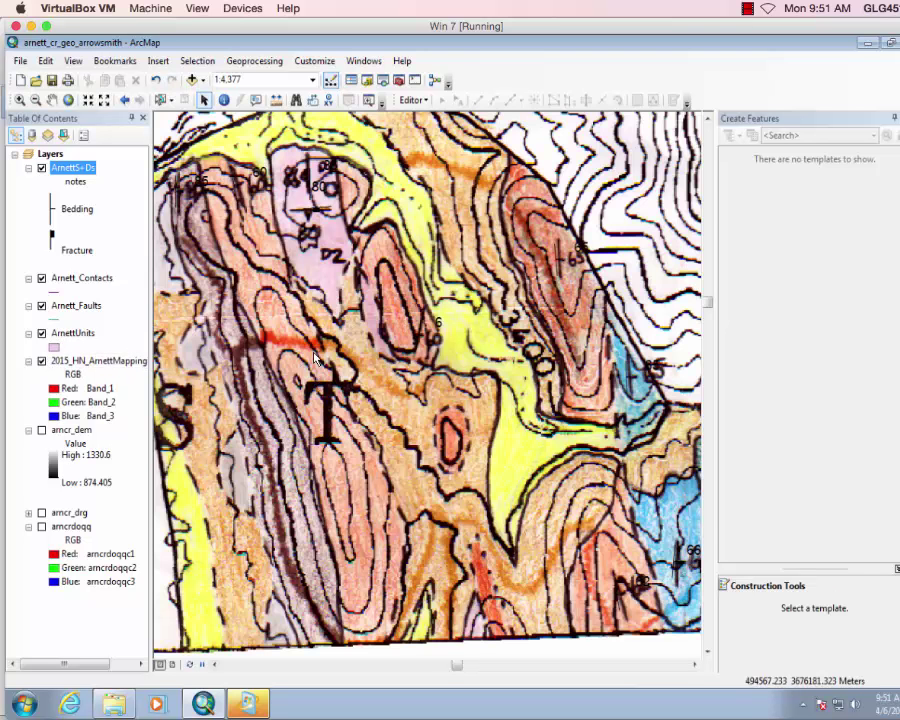
{"action": "right_click", "coordinate": [82, 362]}
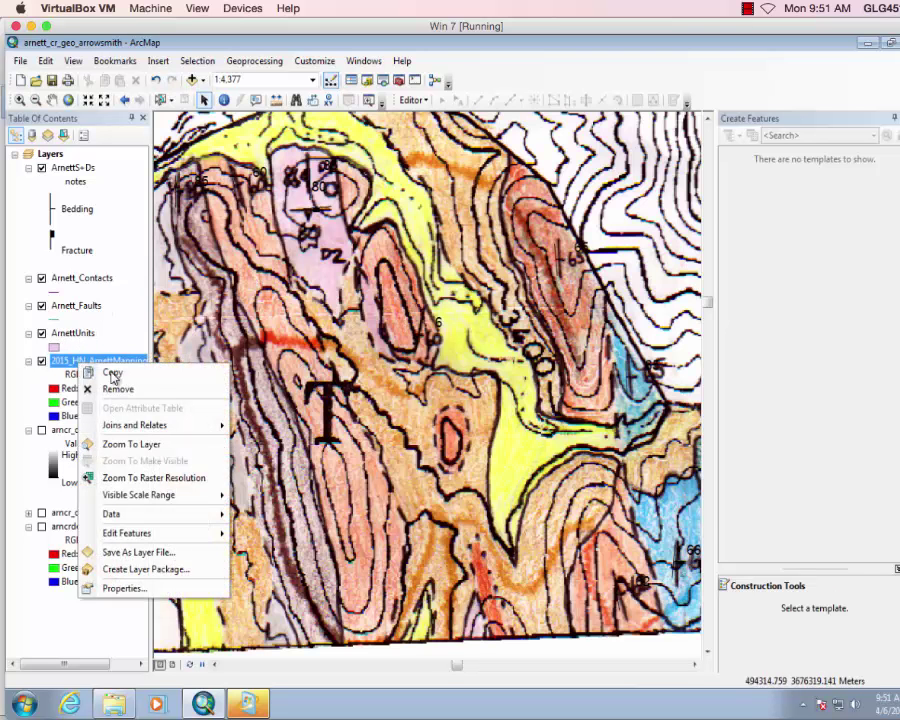
{"action": "left_click", "coordinate": [157, 443]}
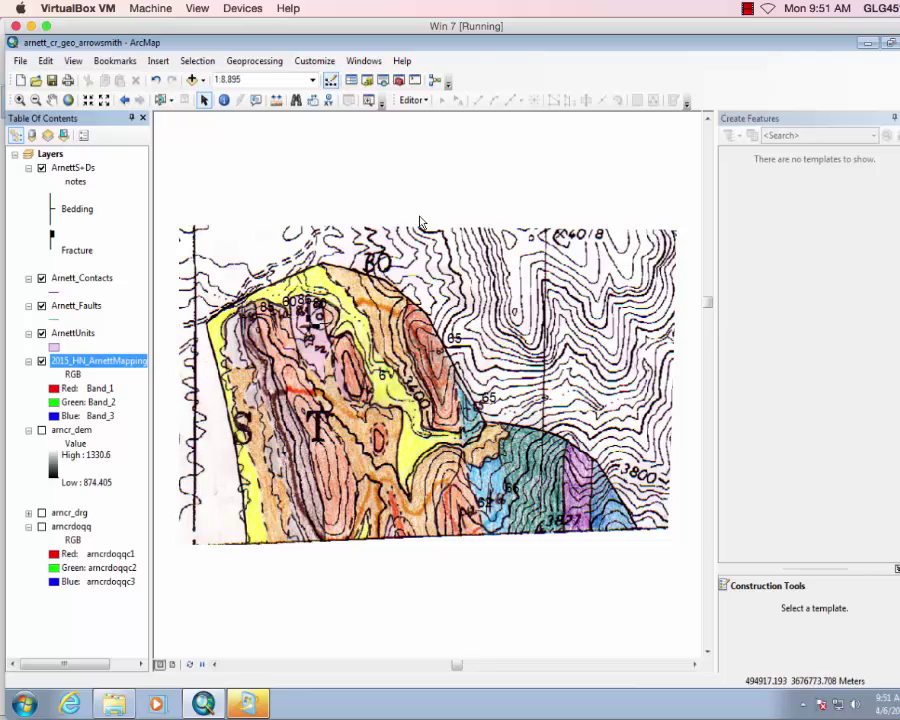
Bring up the Snapping tools and set the snapping tolerance to 25 pixels.
{"action": "left_click", "coordinate": [420, 101]}
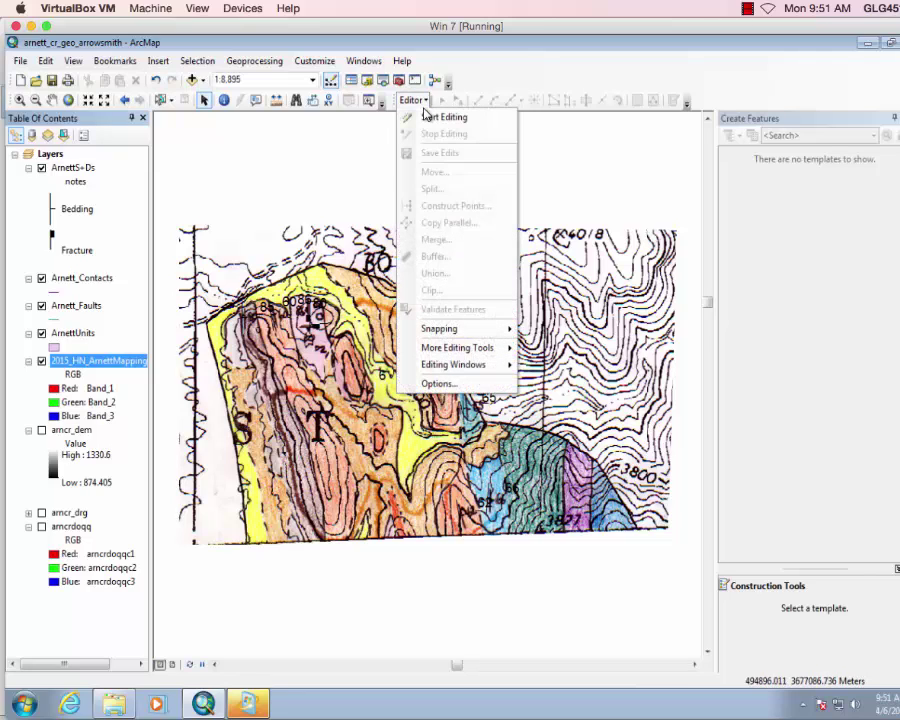
{"action": "mouse_move", "coordinate": [490, 335]}
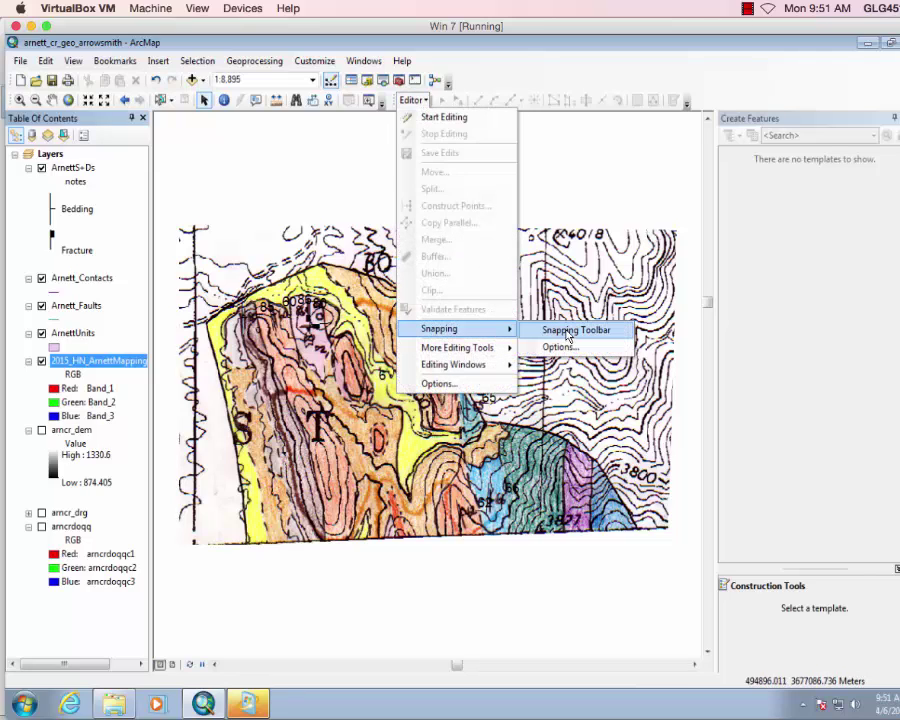
{"action": "left_click", "coordinate": [575, 327]}
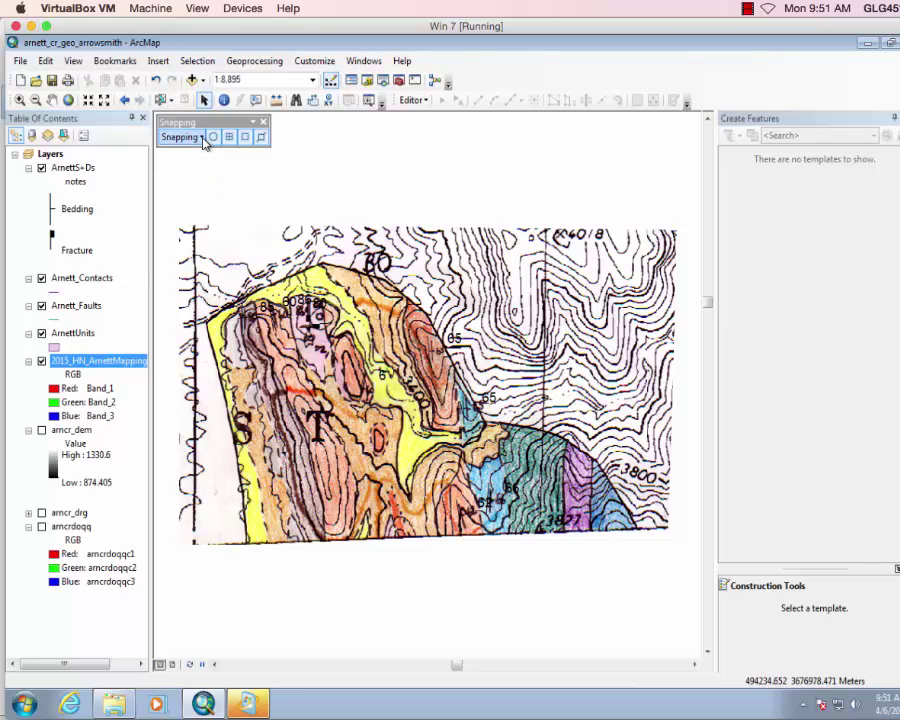
{"action": "left_click", "coordinate": [203, 139]}
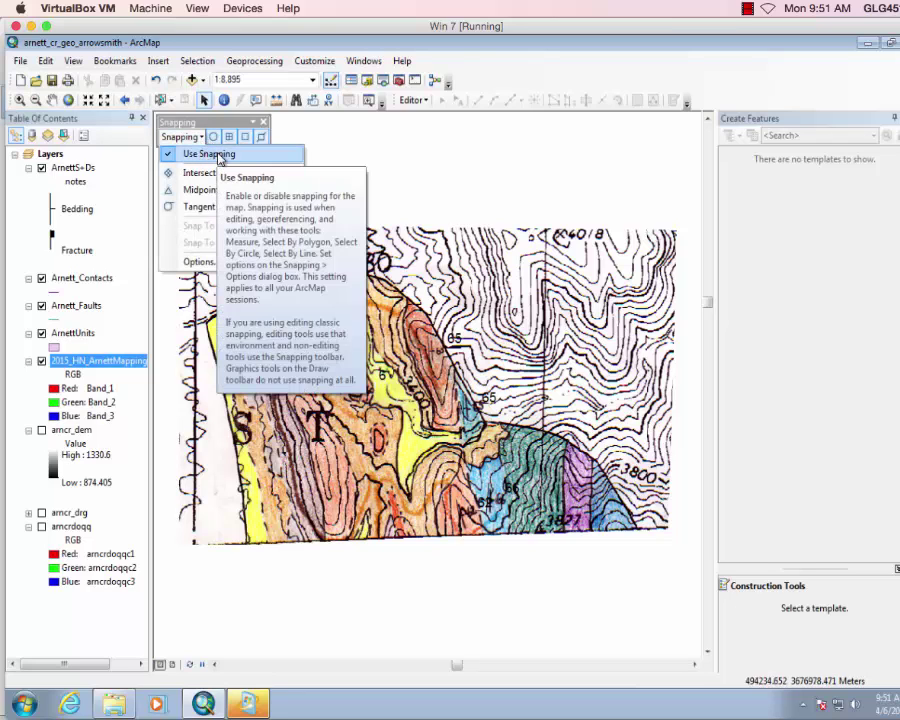
{"action": "left_click", "coordinate": [200, 262]}
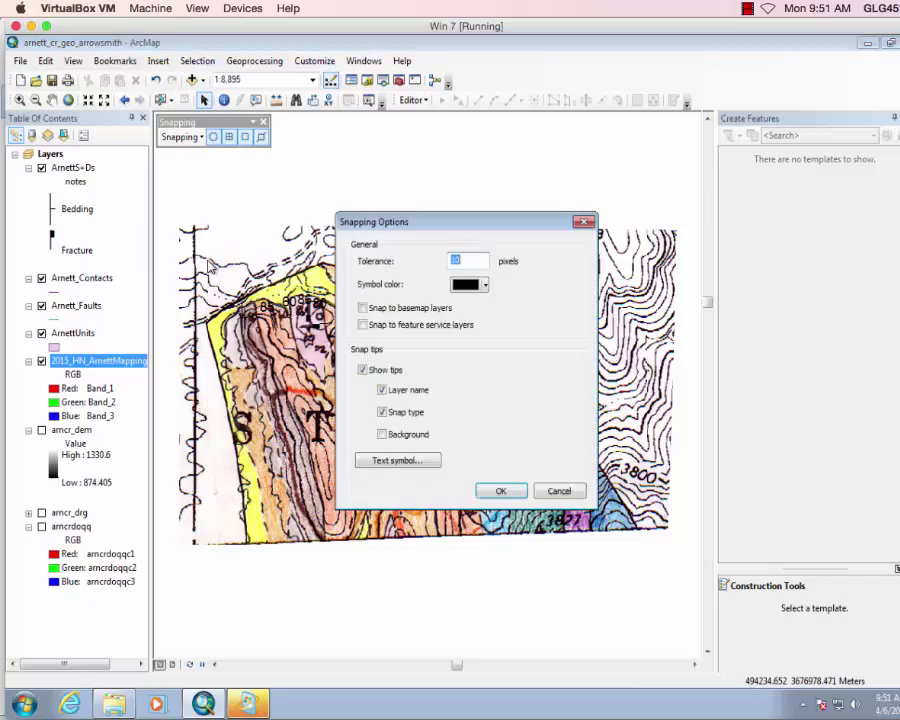
{"action": "type", "text": "25"}
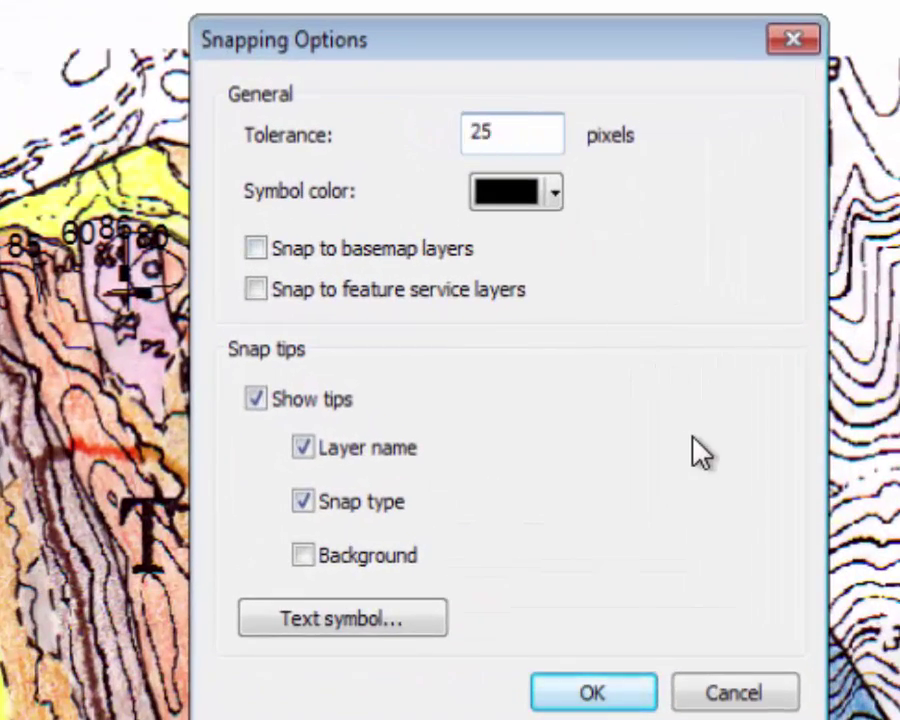
{"action": "left_click", "coordinate": [583, 693]}
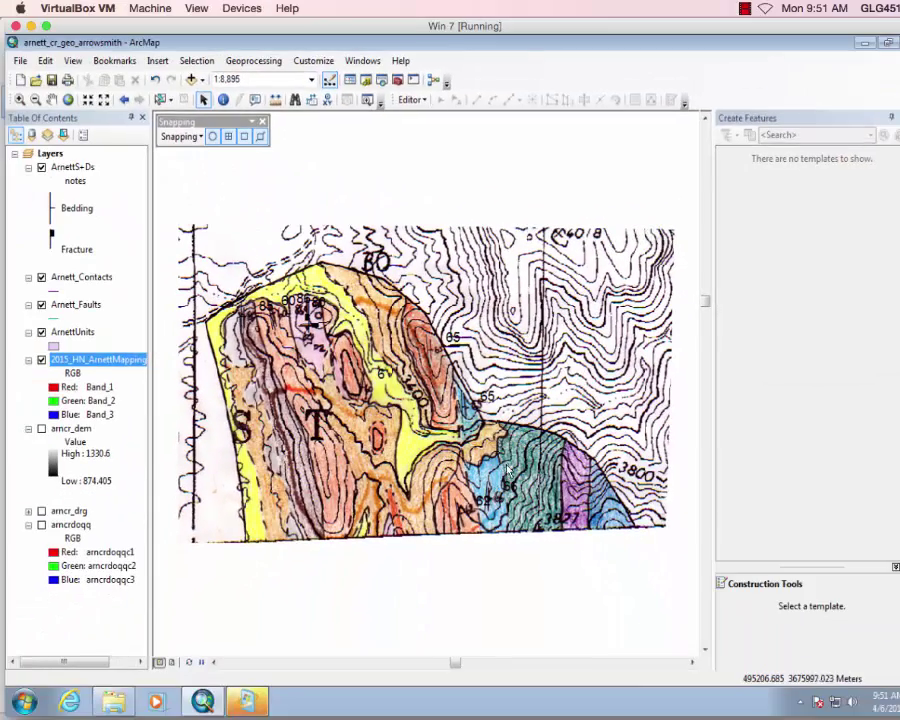
Start an edit session on the workspace of the ArnettUnits layer.
{"action": "left_click", "coordinate": [411, 100]}
{"action": "left_click", "coordinate": [426, 116]}
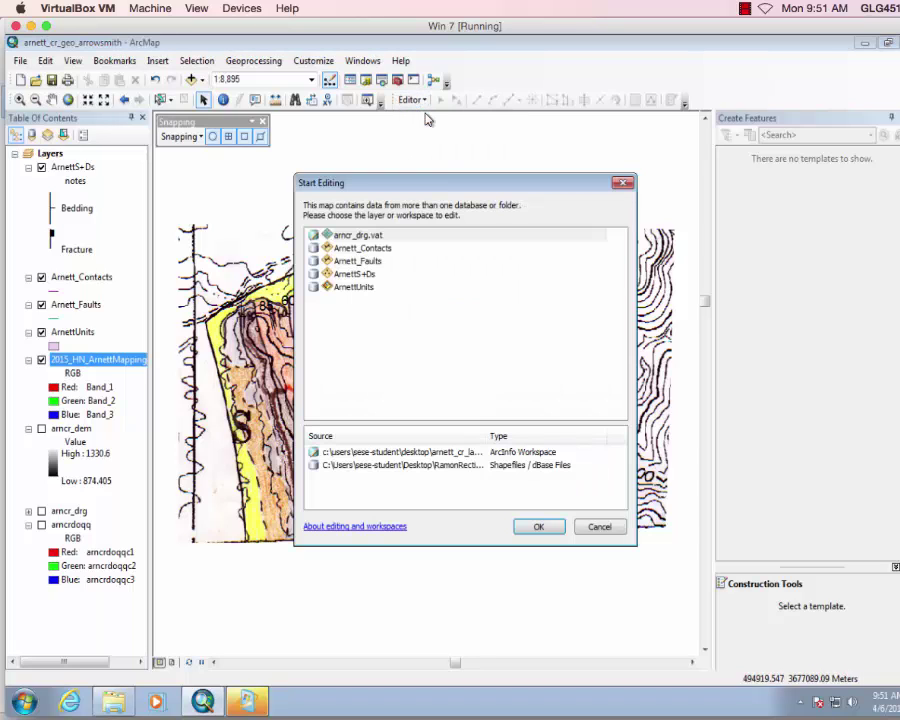
{"action": "left_click", "coordinate": [352, 287]}
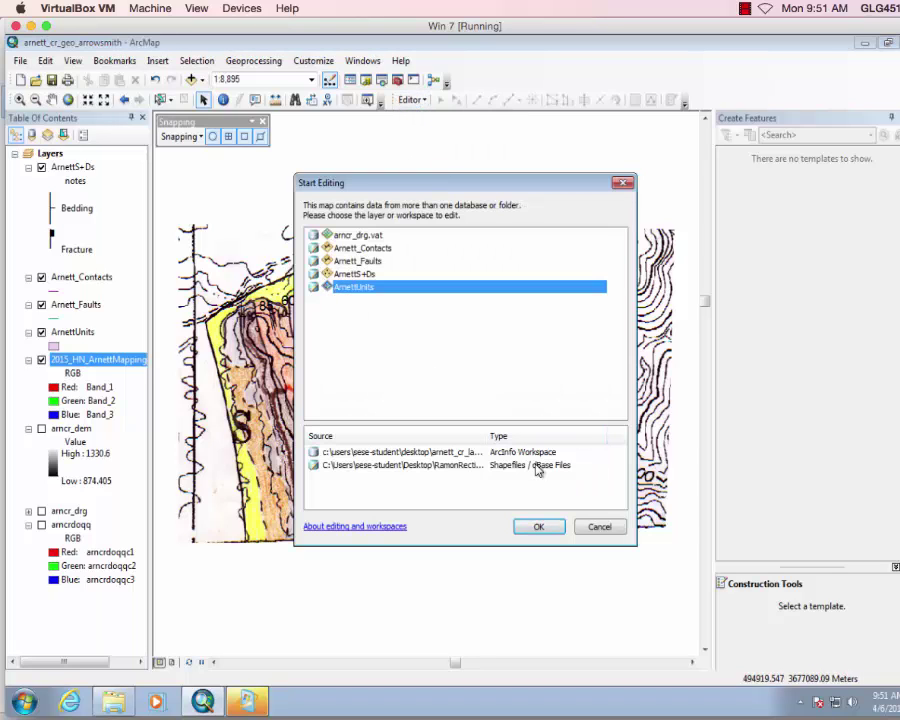
{"action": "left_click", "coordinate": [538, 528]}
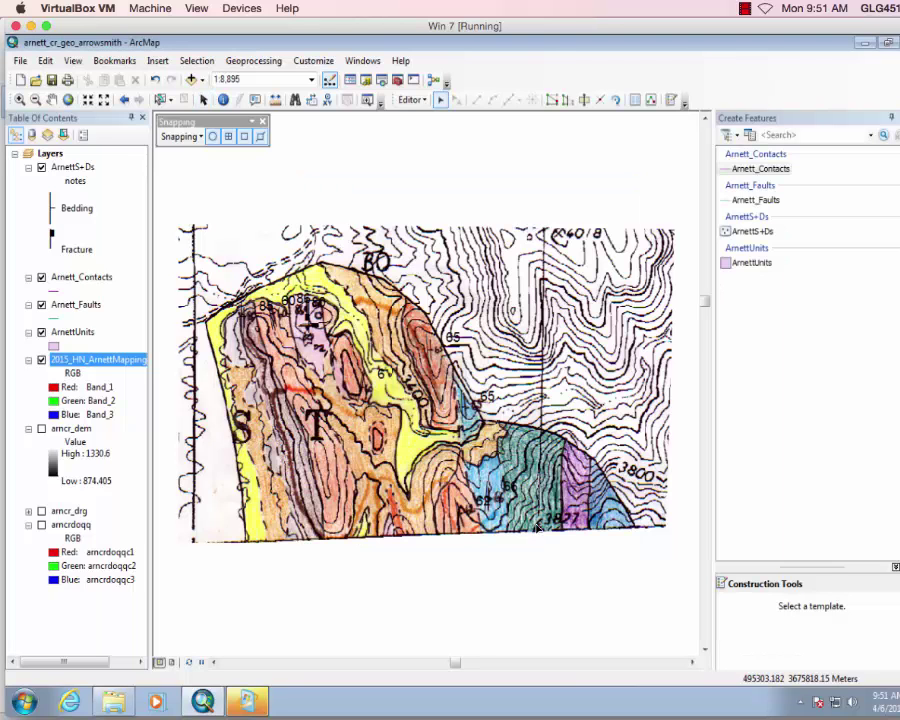
Digitize an ArnettUnits polygon around the easternmost blue unit at the southeast corner of the mapped area.
{"action": "left_click", "coordinate": [760, 262]}
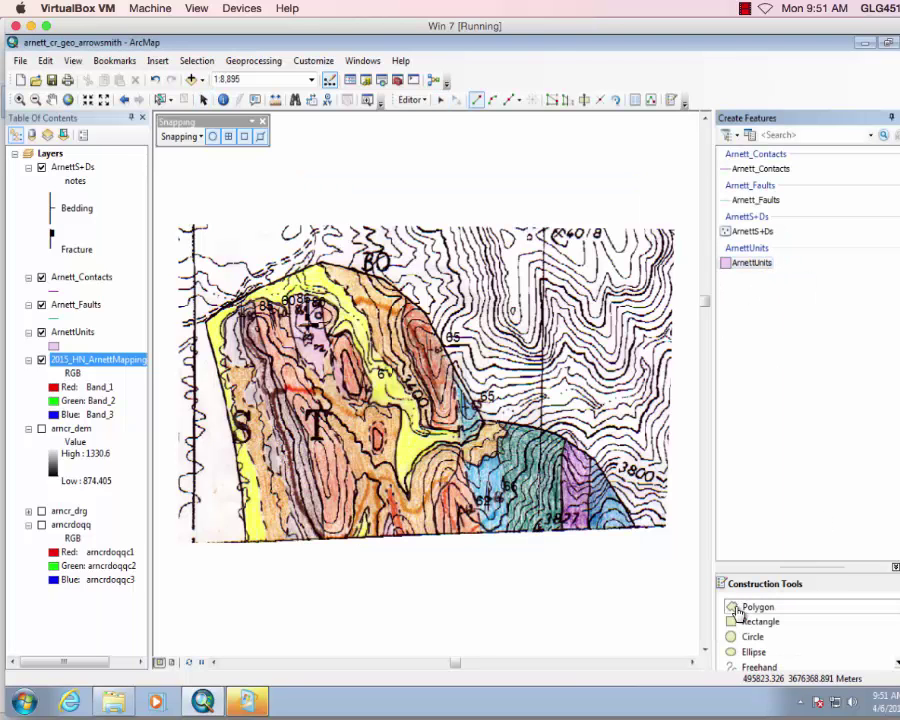
{"action": "left_click", "coordinate": [634, 526]}
{"action": "left_click", "coordinate": [602, 470]}
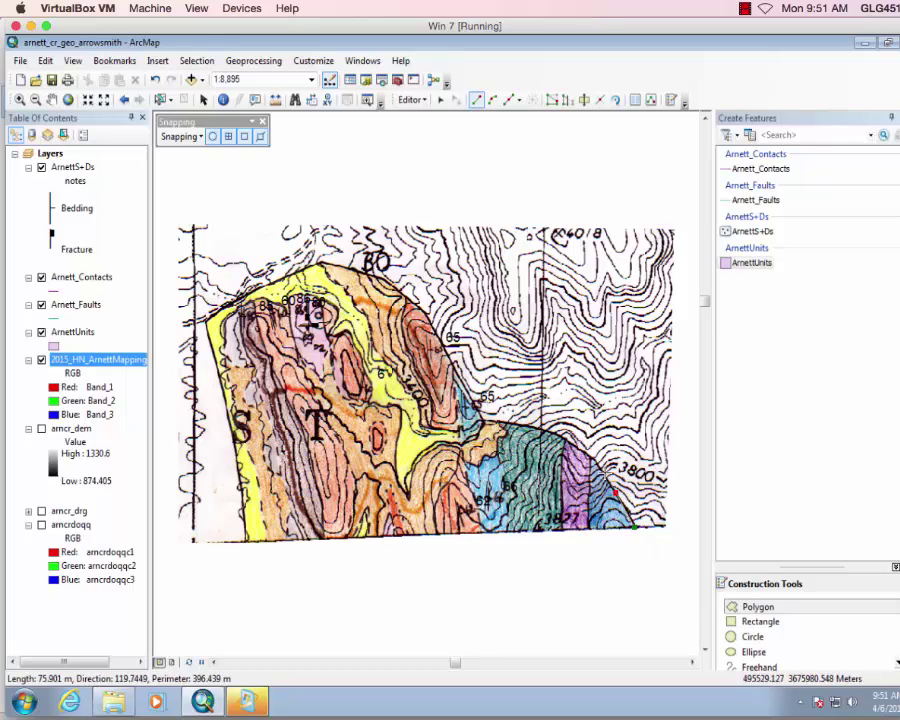
{"action": "left_click", "coordinate": [593, 460]}
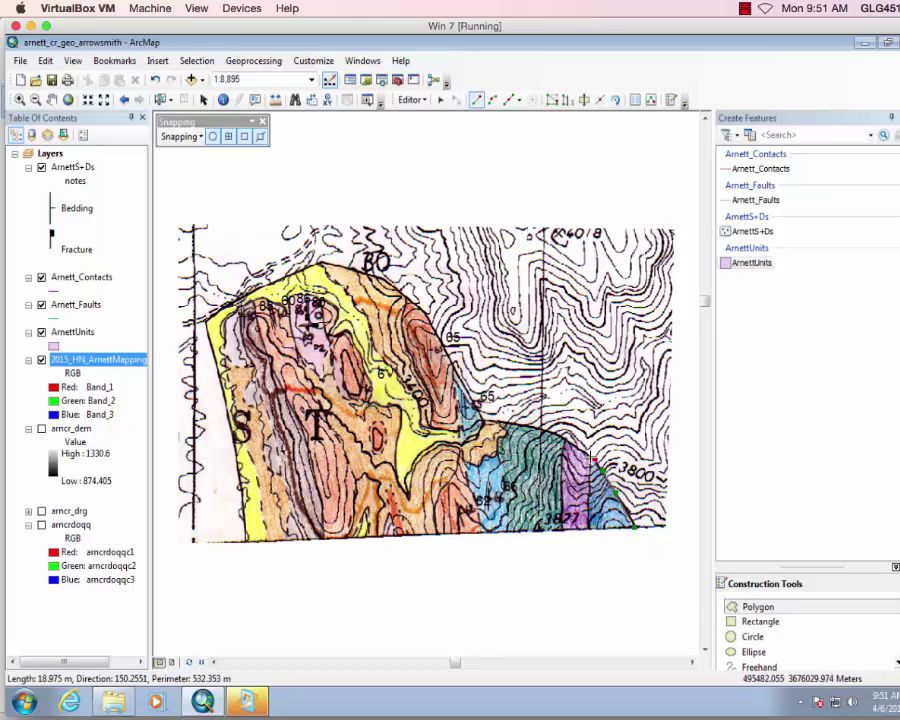
{"action": "left_click", "coordinate": [588, 505]}
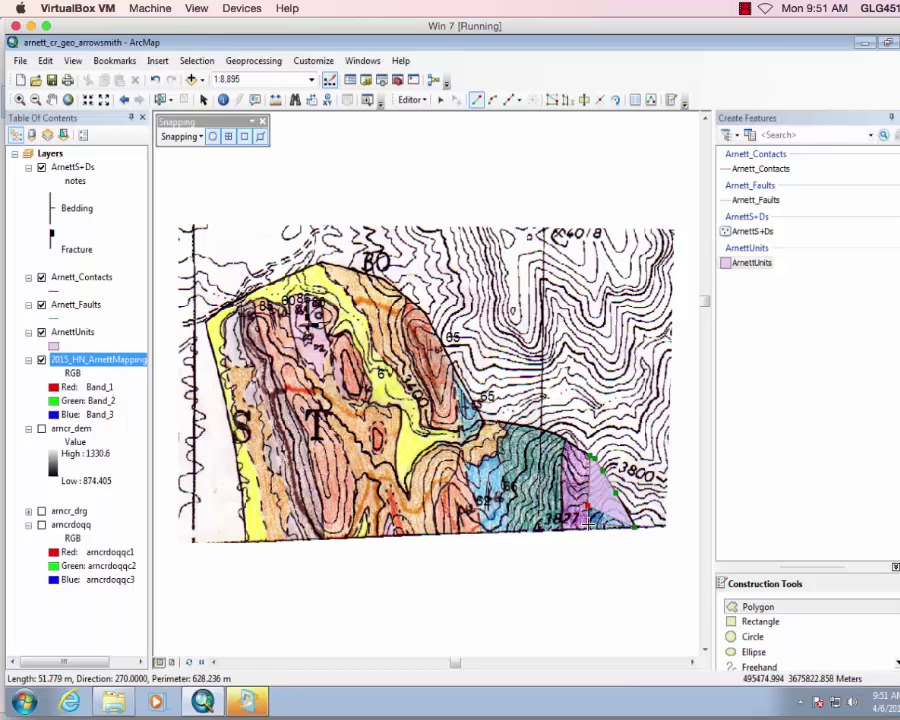
{"action": "double_click", "coordinate": [588, 529]}
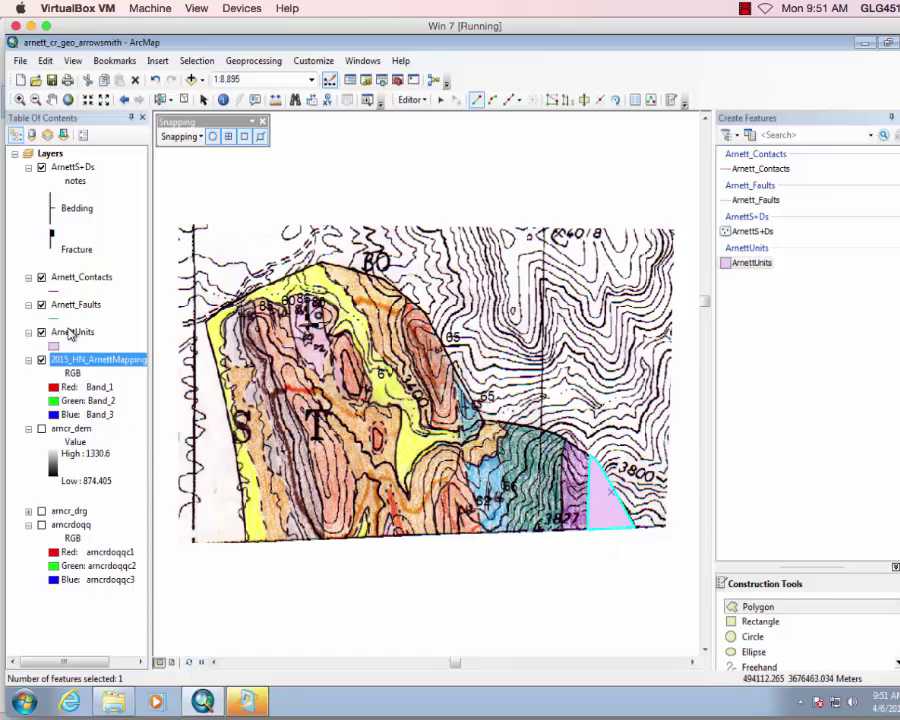
Open the ArnettUnits attribute table and enter Me as the new polygon's Unit_Abbre.
{"action": "right_click", "coordinate": [70, 333]}
{"action": "left_click", "coordinate": [116, 377]}
{"action": "left_click", "coordinate": [127, 513]}
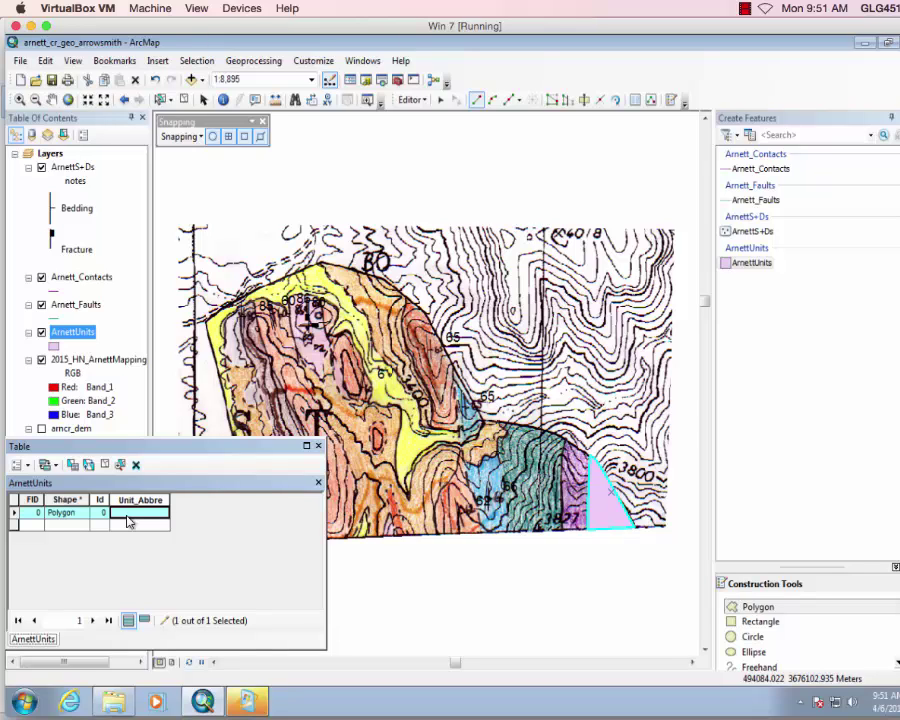
{"action": "type", "text": "Me"}
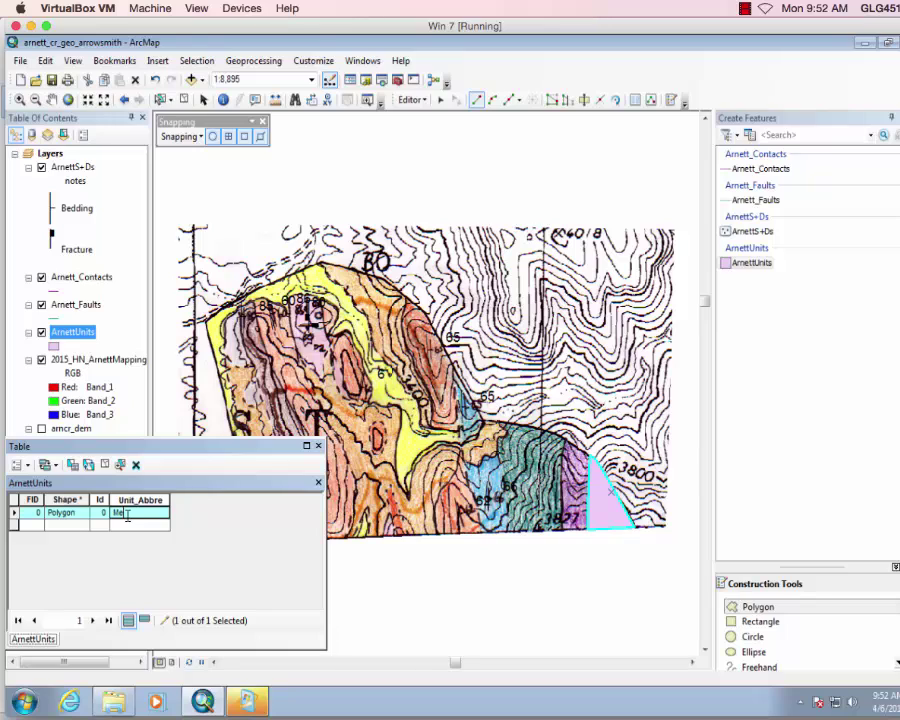
{"action": "left_click", "coordinate": [128, 521]}
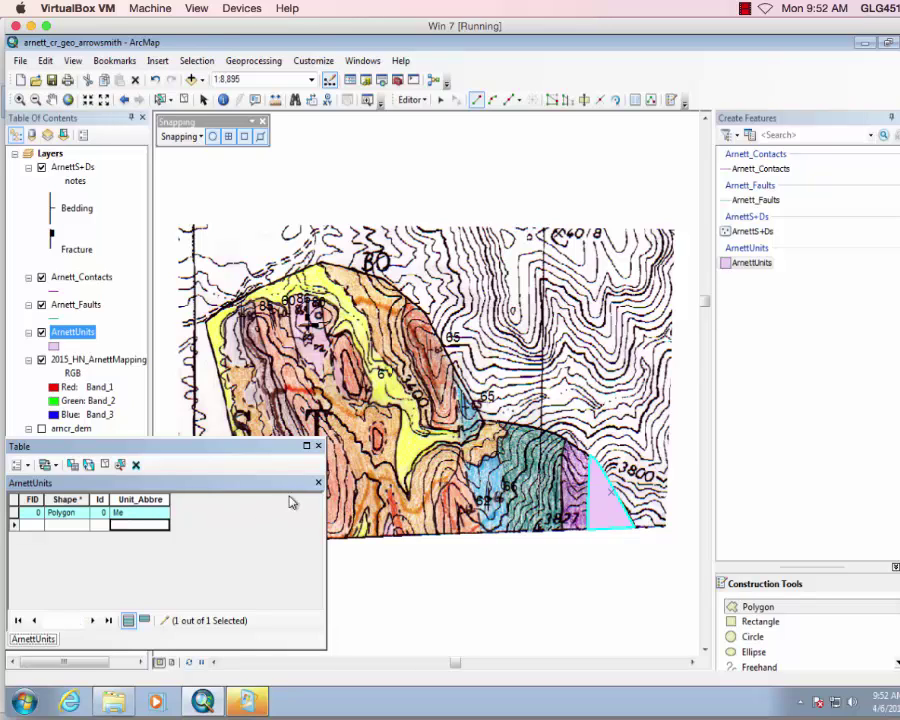
Digitize a polygon around the purple unit directly west of the Me polygon, snapping to their shared boundary.
{"action": "left_click", "coordinate": [590, 460]}
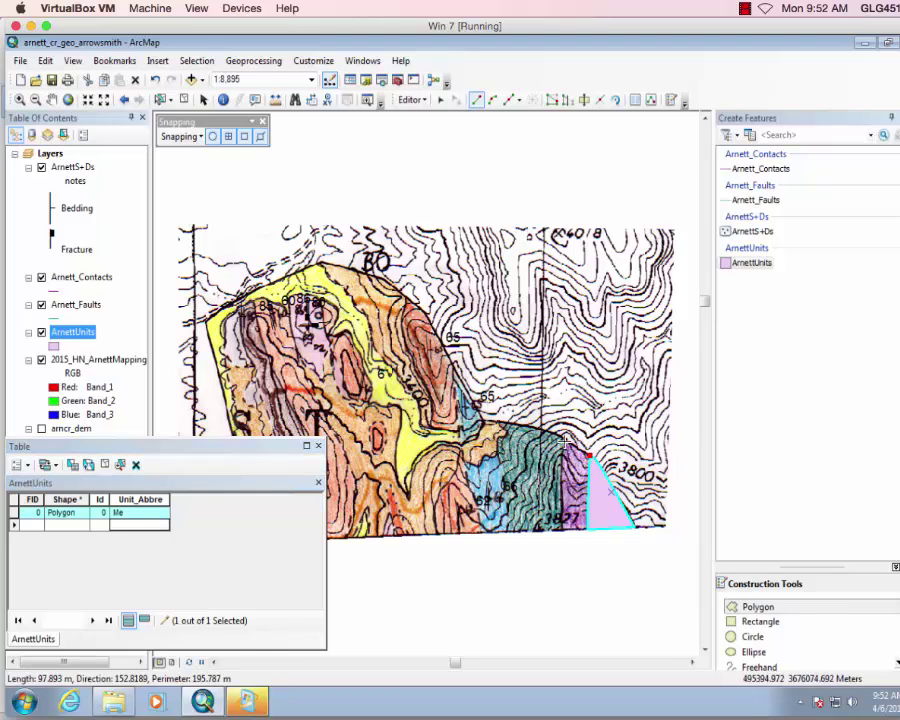
{"action": "left_click", "coordinate": [565, 438]}
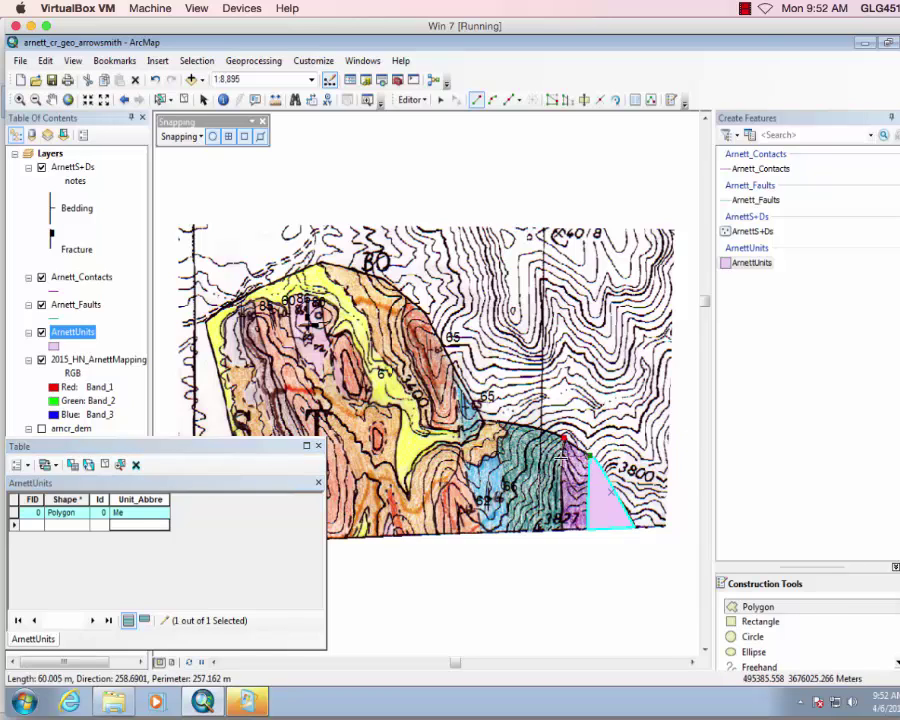
{"action": "left_click", "coordinate": [561, 457]}
{"action": "left_click", "coordinate": [559, 479]}
{"action": "left_click", "coordinate": [561, 505]}
{"action": "left_click", "coordinate": [561, 530]}
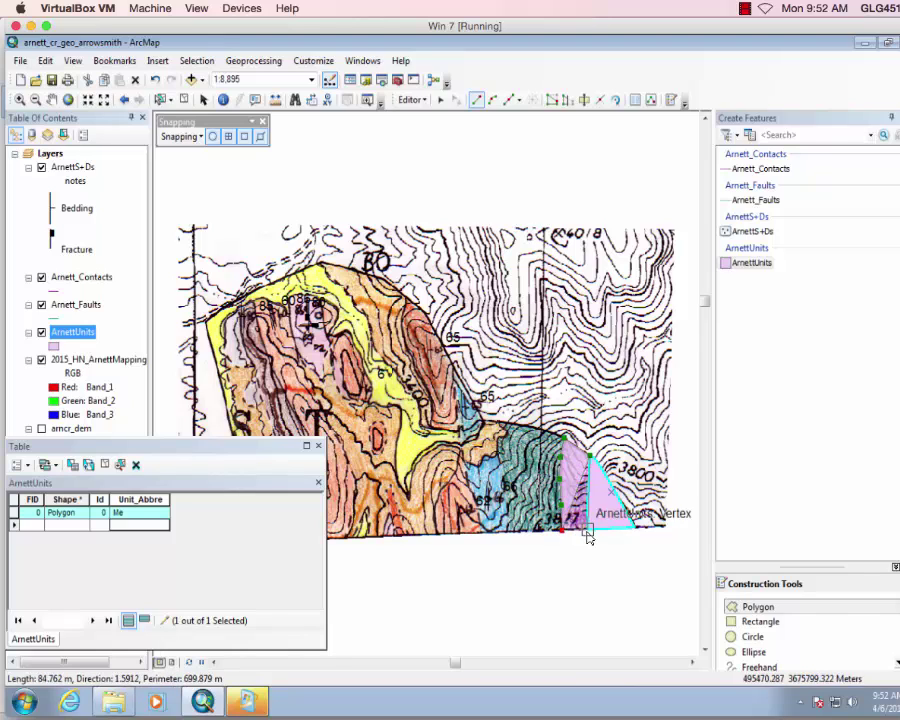
{"action": "double_click", "coordinate": [589, 535]}
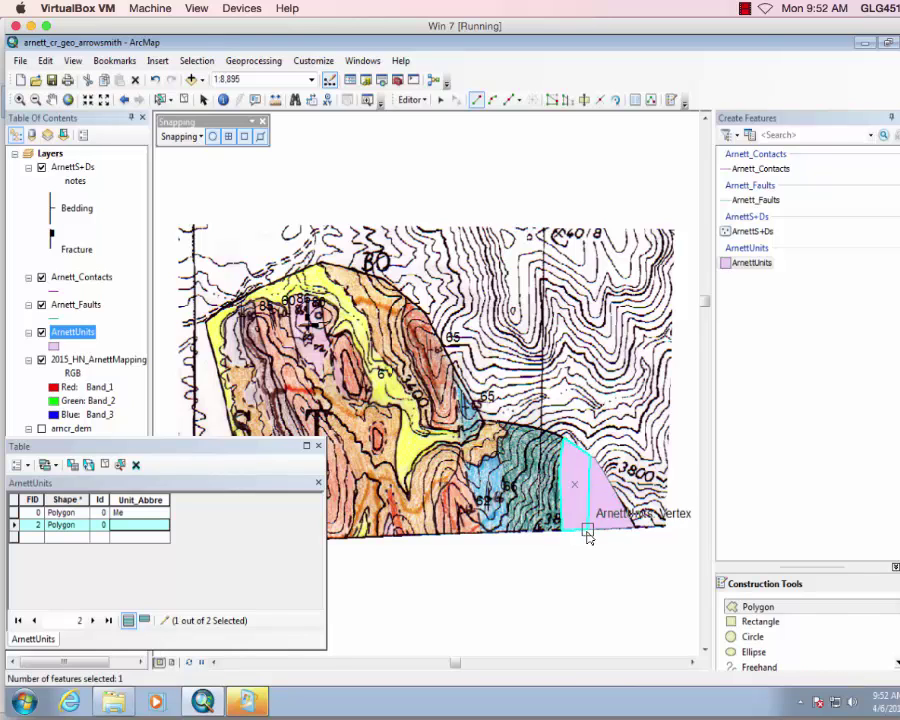
Set the Unit_Abbre of the purple unit's polygon to Dm.
{"action": "left_click", "coordinate": [130, 525]}
{"action": "type", "text": "Dm"}
{"action": "key", "text": "Return"}
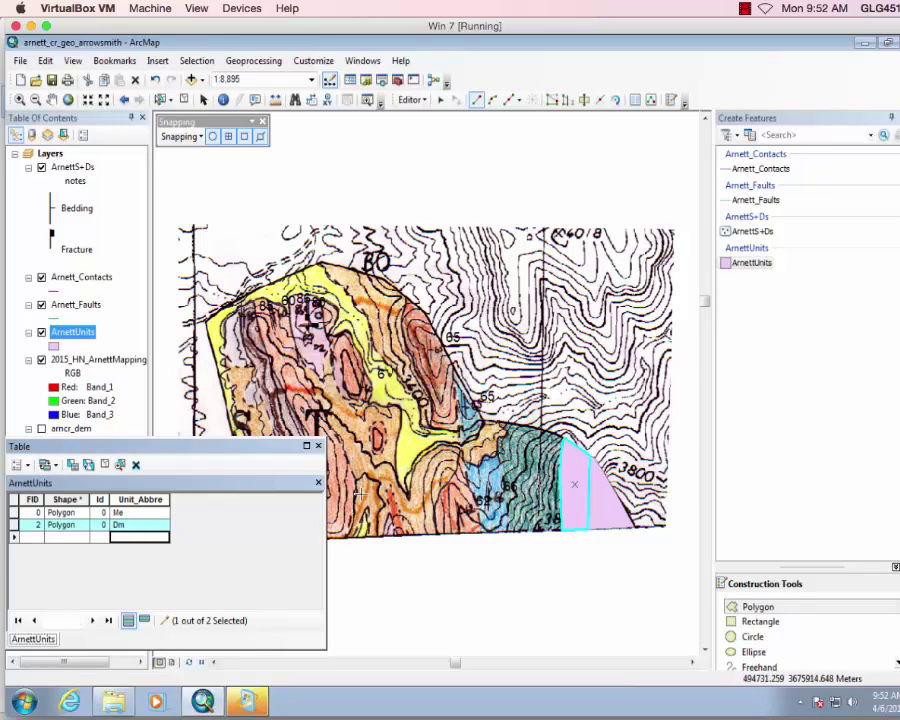
Digitize a polygon around the dark green unit west of the Dm polygon, snapping to the vertices of their shared edge.
{"action": "left_click", "coordinate": [20, 99]}
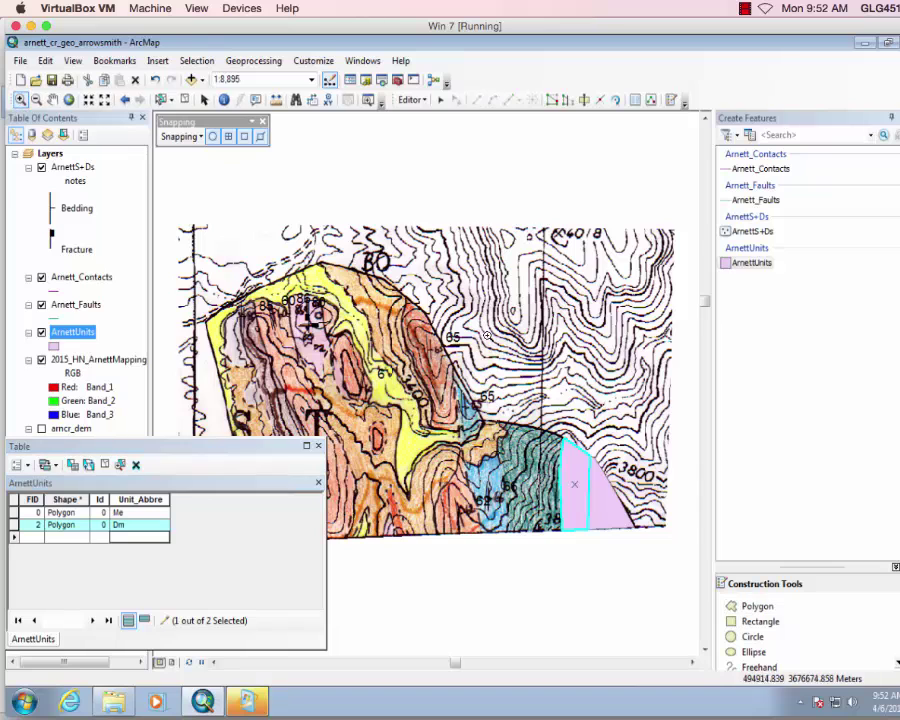
{"action": "scroll", "coordinate": [528, 487], "scroll_direction": "up", "scroll_amount": 2}
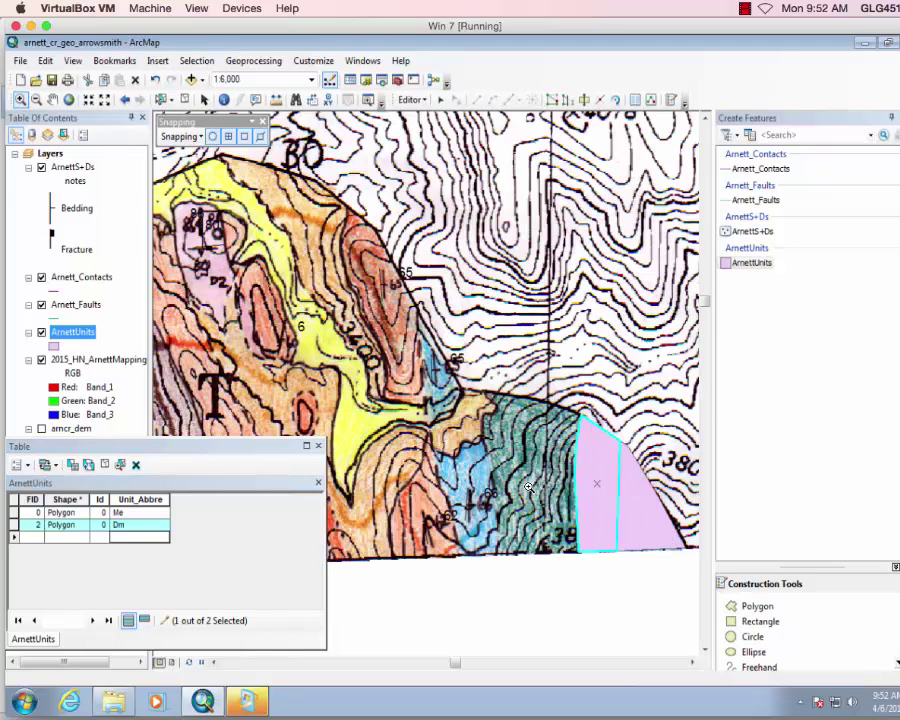
{"action": "left_click", "coordinate": [752, 606]}
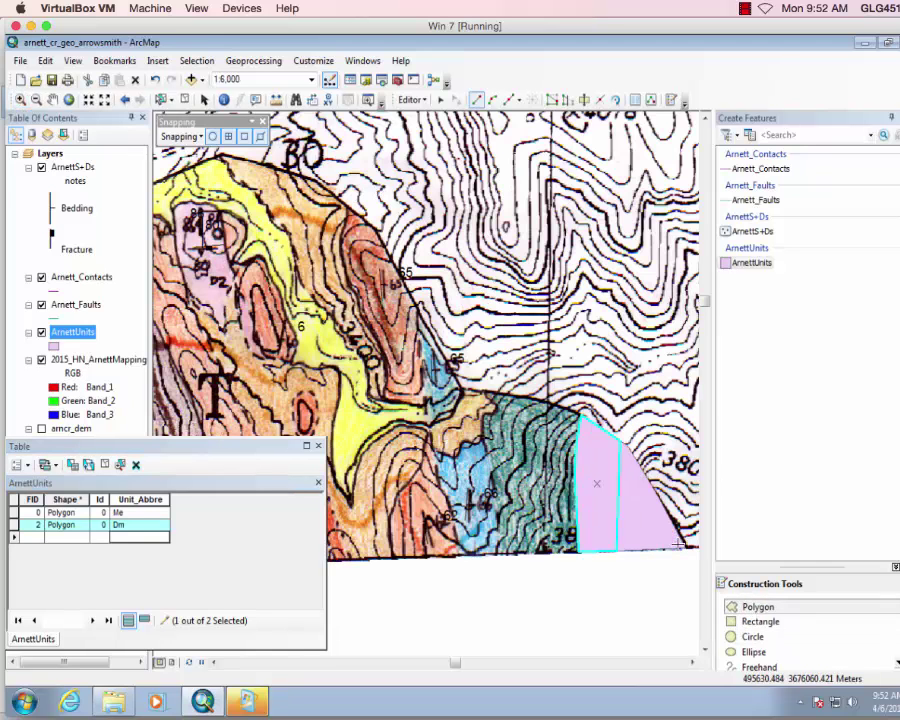
{"action": "left_click", "coordinate": [581, 416]}
{"action": "left_click", "coordinate": [556, 407]}
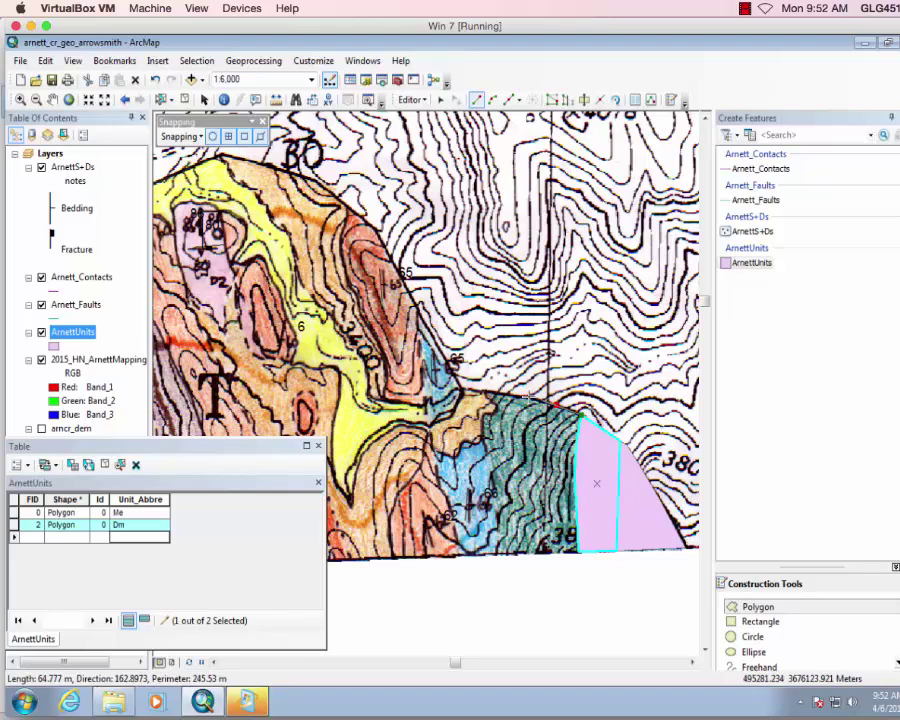
{"action": "left_click", "coordinate": [529, 400]}
{"action": "left_click", "coordinate": [504, 393]}
{"action": "left_click", "coordinate": [487, 394]}
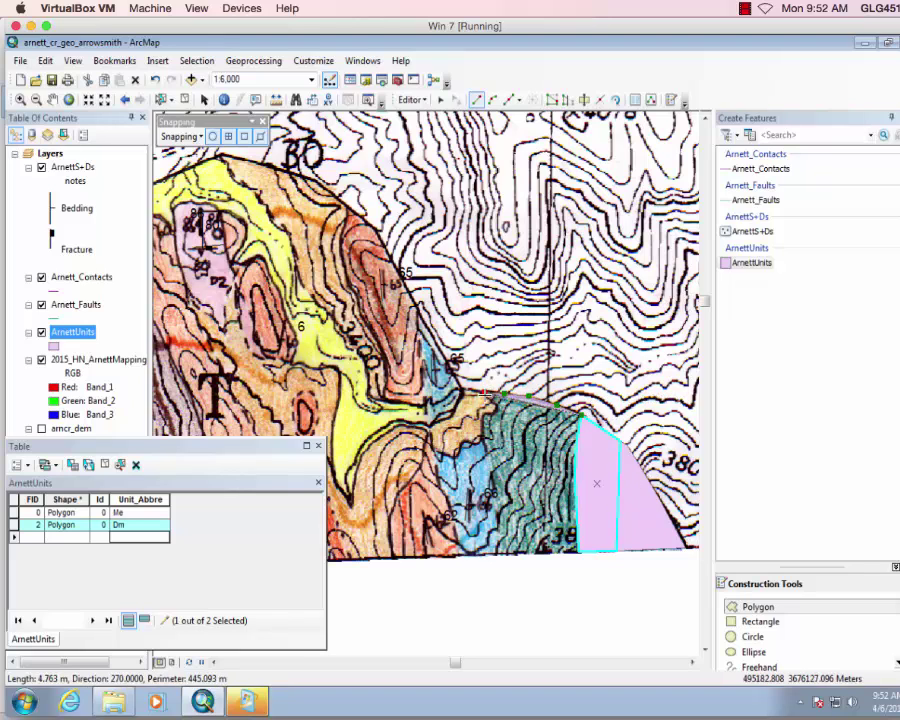
{"action": "left_click", "coordinate": [490, 411]}
{"action": "left_click", "coordinate": [482, 413]}
{"action": "left_click", "coordinate": [482, 438]}
{"action": "left_click", "coordinate": [486, 450]}
{"action": "left_click", "coordinate": [491, 465]}
{"action": "left_click", "coordinate": [493, 477]}
{"action": "left_click", "coordinate": [494, 488]}
{"action": "left_click", "coordinate": [496, 513]}
{"action": "left_click", "coordinate": [497, 533]}
{"action": "left_click", "coordinate": [496, 553]}
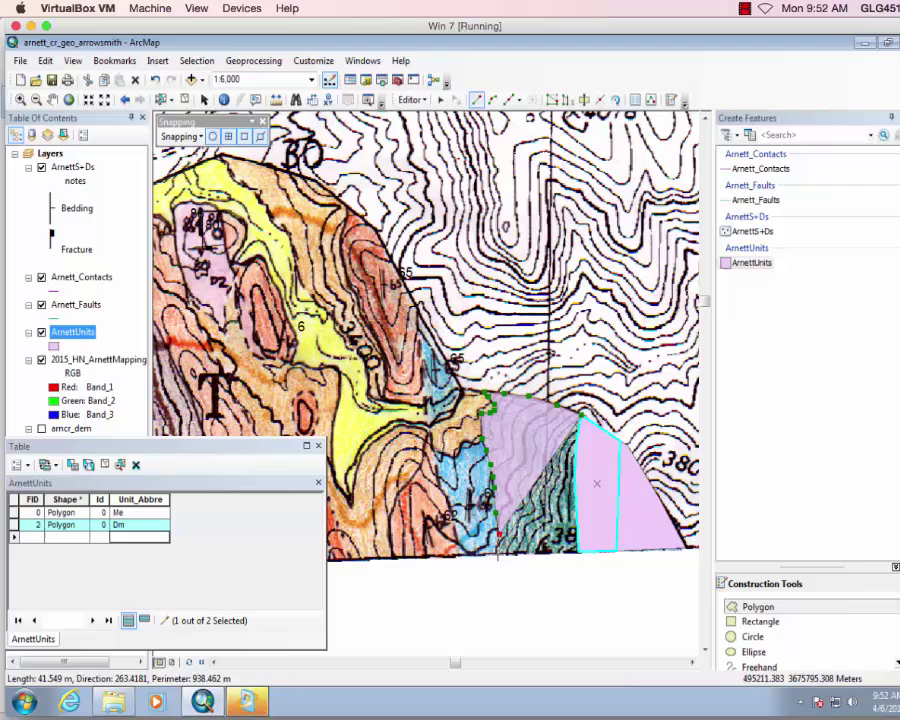
{"action": "left_click", "coordinate": [578, 551]}
{"action": "left_click", "coordinate": [574, 476]}
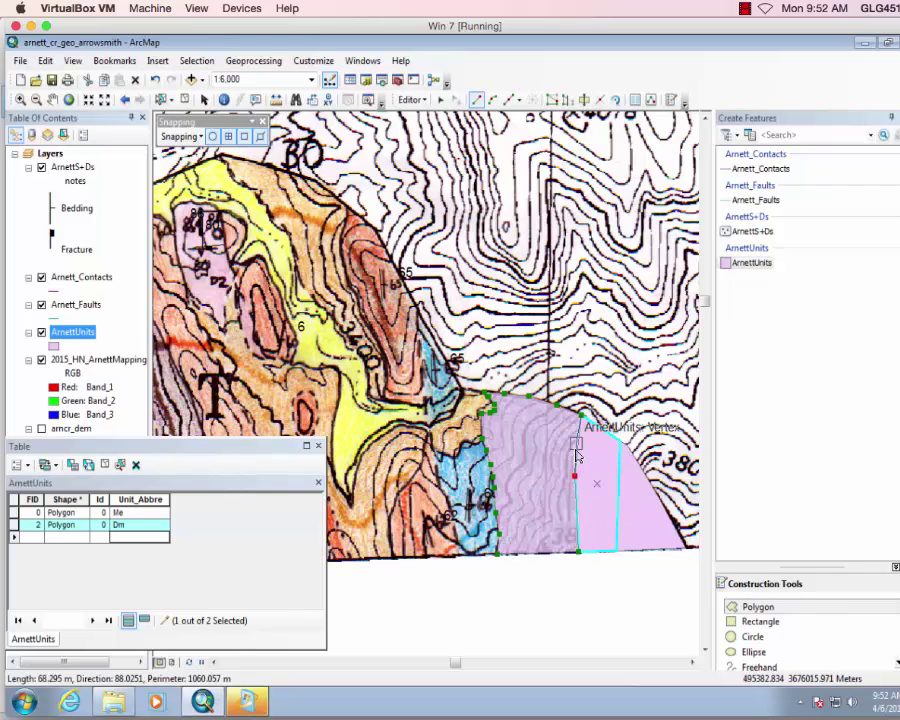
{"action": "double_click", "coordinate": [577, 455]}
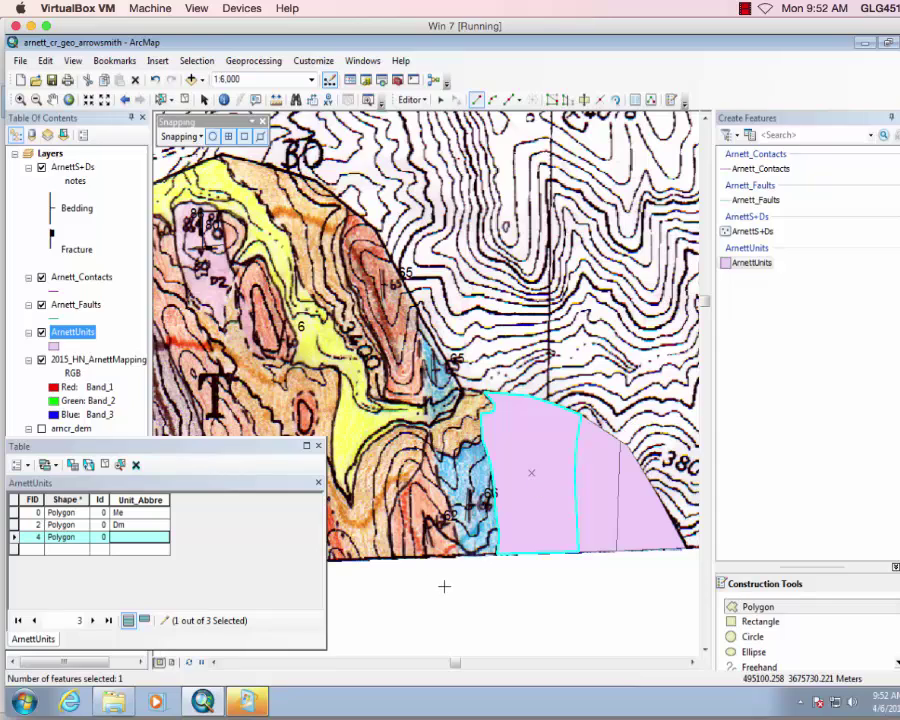
Set the Unit_Abbre of the dark green unit's new polygon to Yt.
{"action": "left_click", "coordinate": [128, 538]}
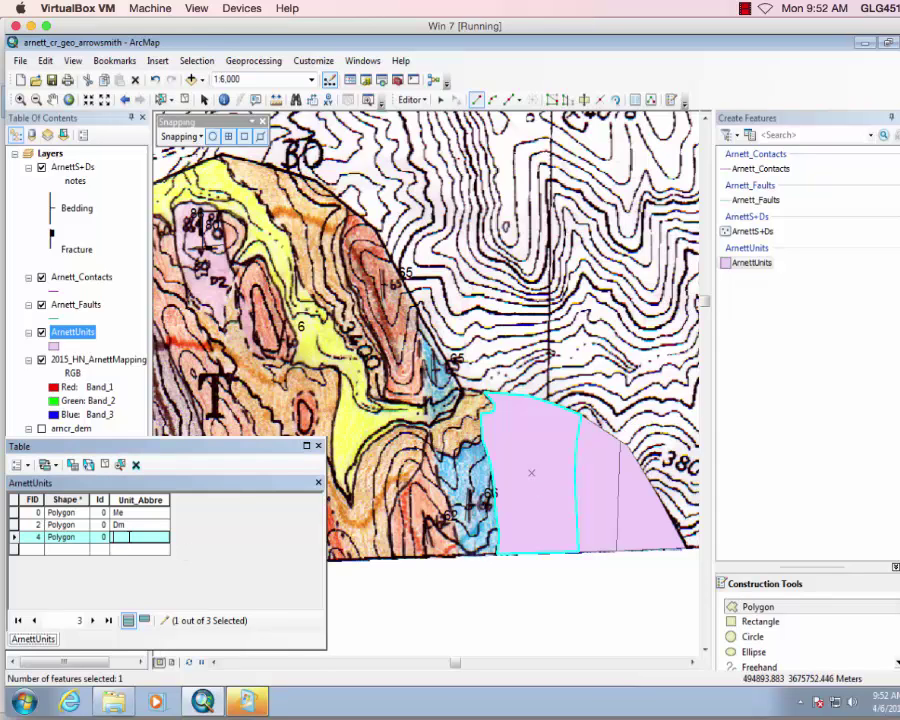
{"action": "type", "text": "Yt"}
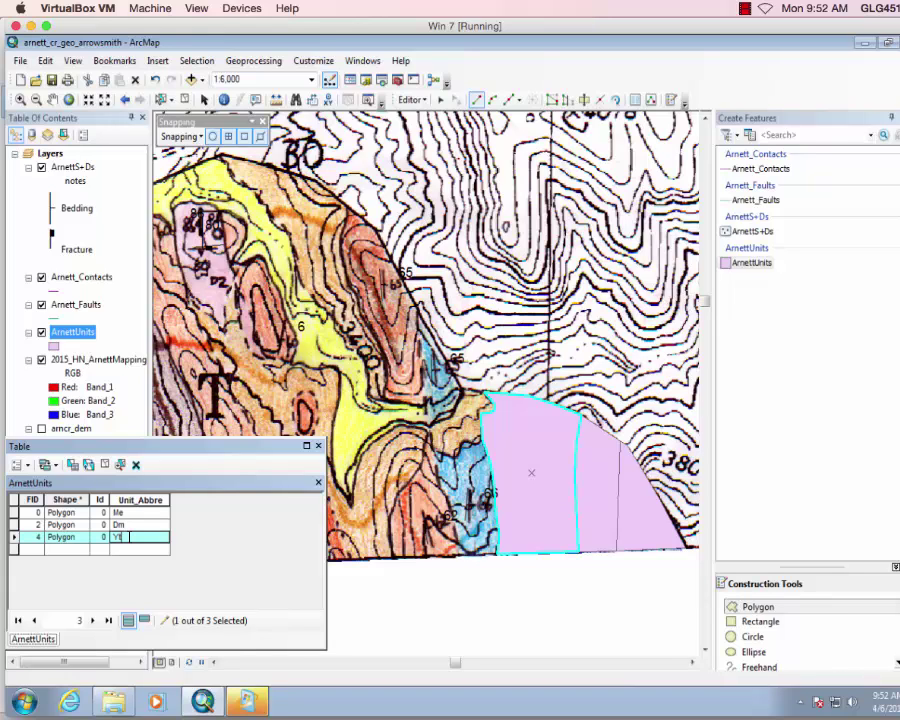
{"action": "key", "text": "Return"}
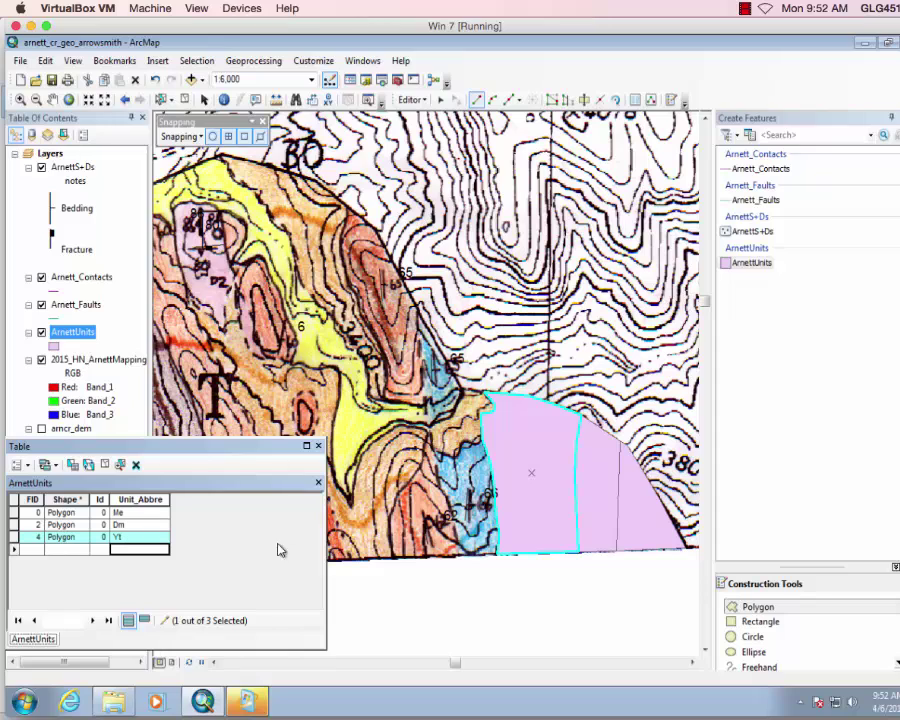
Start a polygon along the northern edge of the blue unit west of the Yt polygon, deleting the vertex misplaced on the ArnettS+Ds point.
{"action": "left_click", "coordinate": [483, 445]}
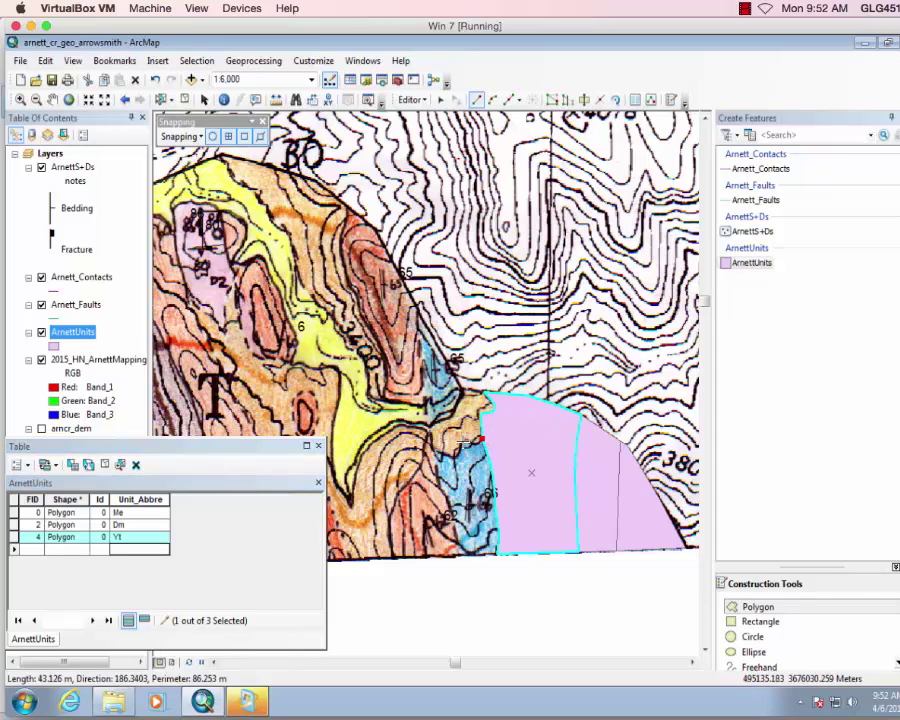
{"action": "left_click", "coordinate": [463, 440]}
{"action": "left_click", "coordinate": [458, 448]}
{"action": "left_click", "coordinate": [432, 454]}
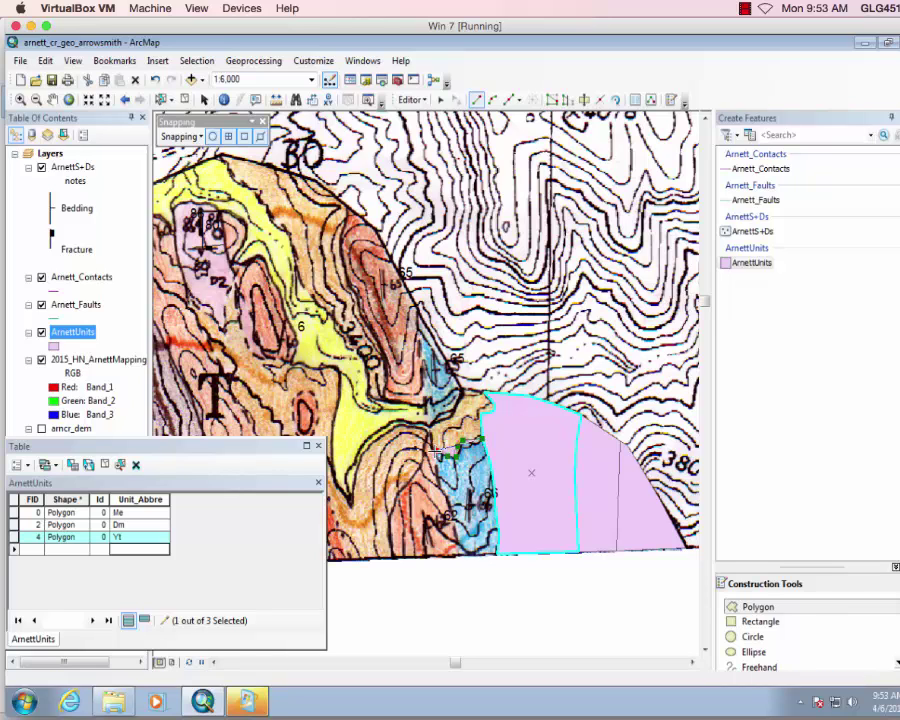
{"action": "left_click", "coordinate": [469, 505]}
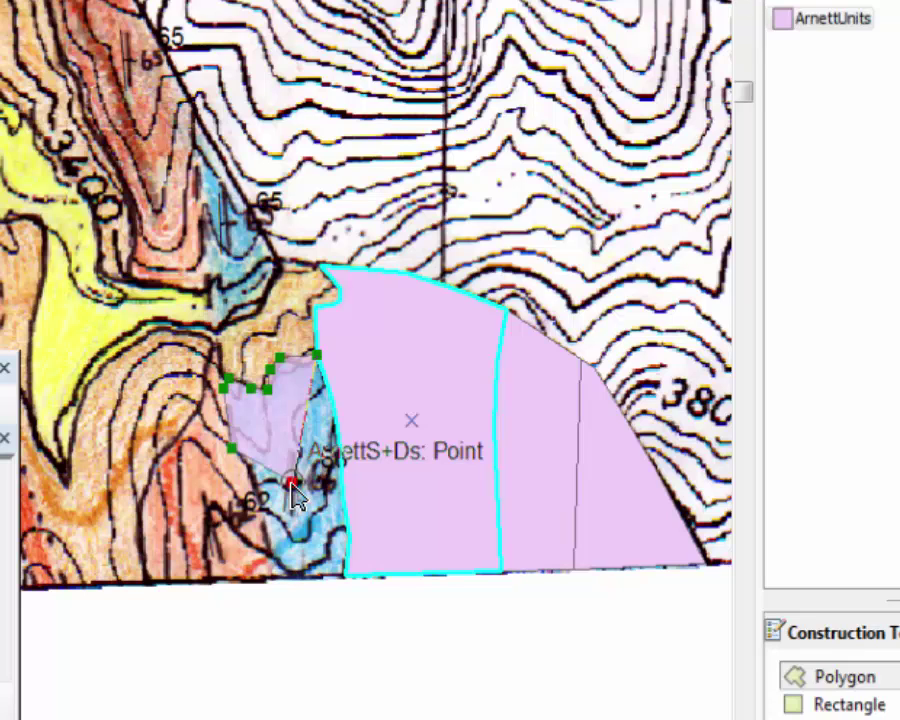
{"action": "right_click", "coordinate": [295, 496]}
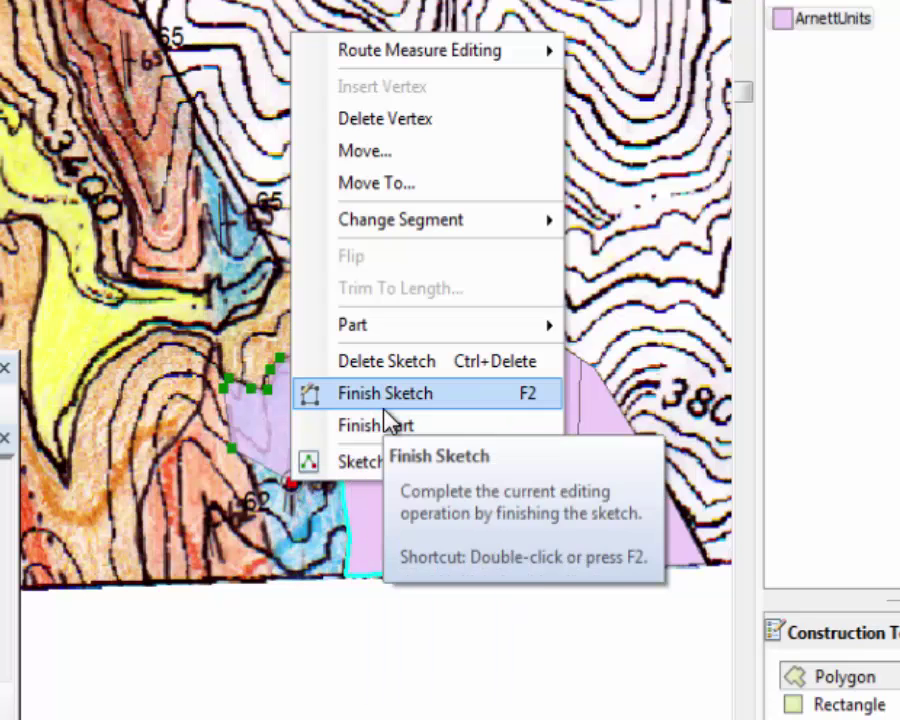
{"action": "left_click", "coordinate": [418, 122]}
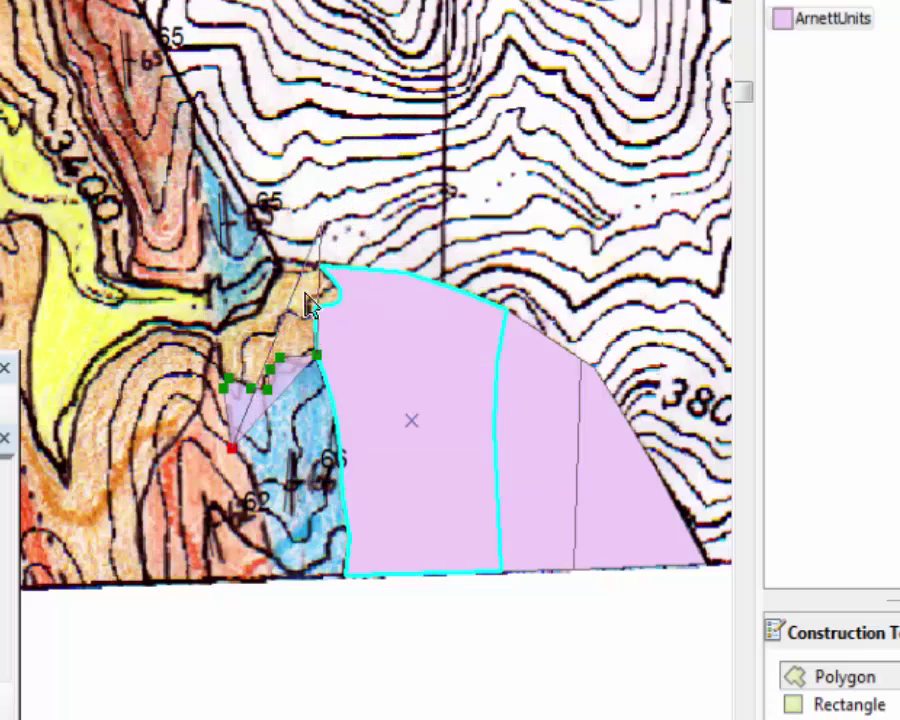
Finish the blue unit's polygon down its western contact and along the map's southern edge, snapping to the vertices shared with the Yt polygon.
{"action": "left_click", "coordinate": [253, 469]}
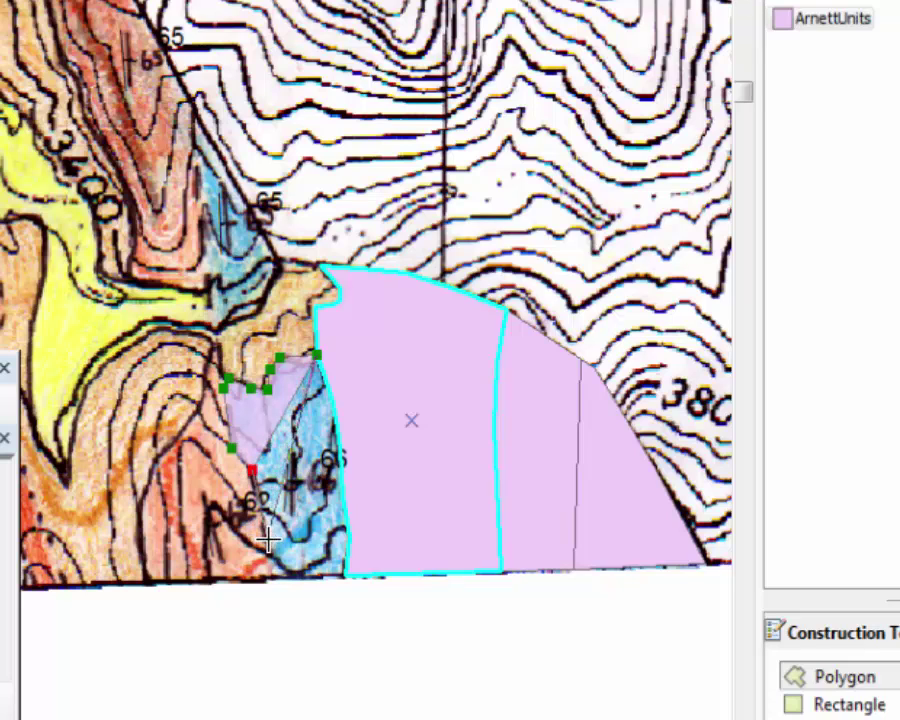
{"action": "left_click", "coordinate": [269, 538]}
{"action": "left_click", "coordinate": [270, 578]}
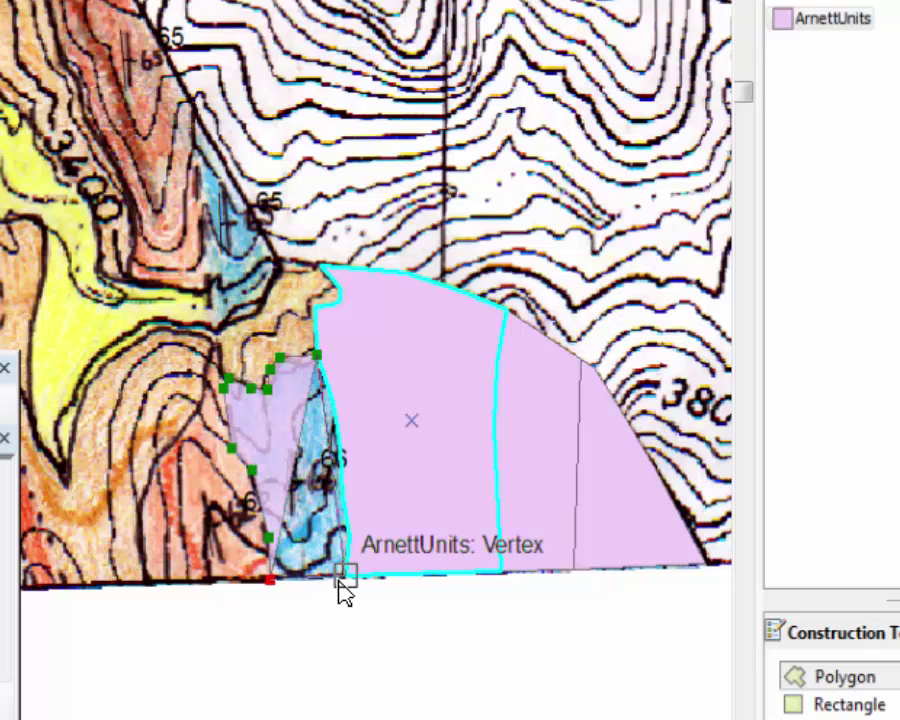
{"action": "left_click", "coordinate": [345, 577]}
{"action": "left_click", "coordinate": [349, 538]}
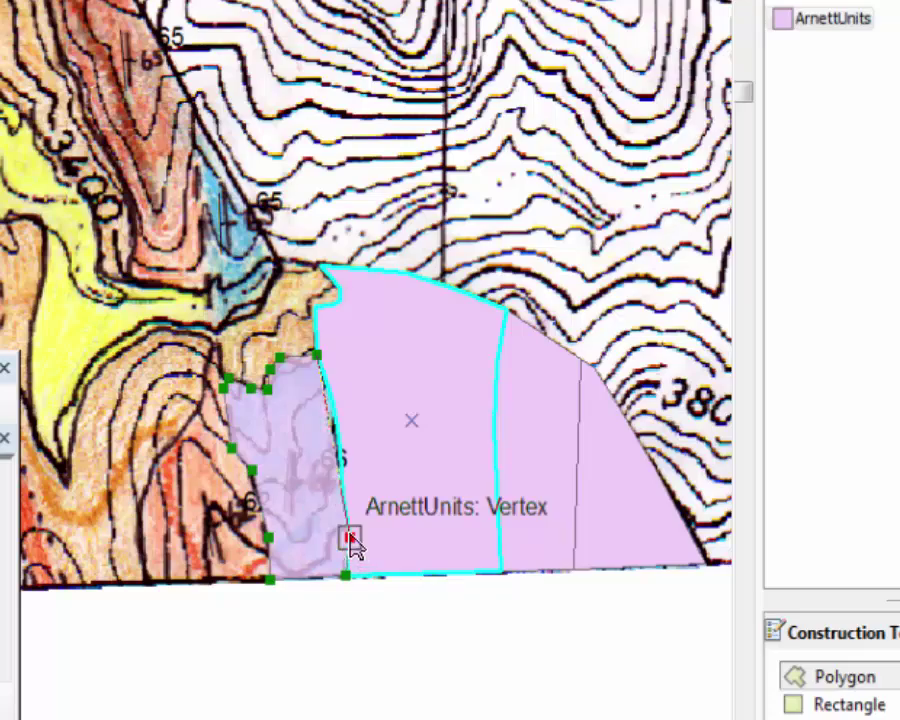
{"action": "left_click", "coordinate": [341, 448]}
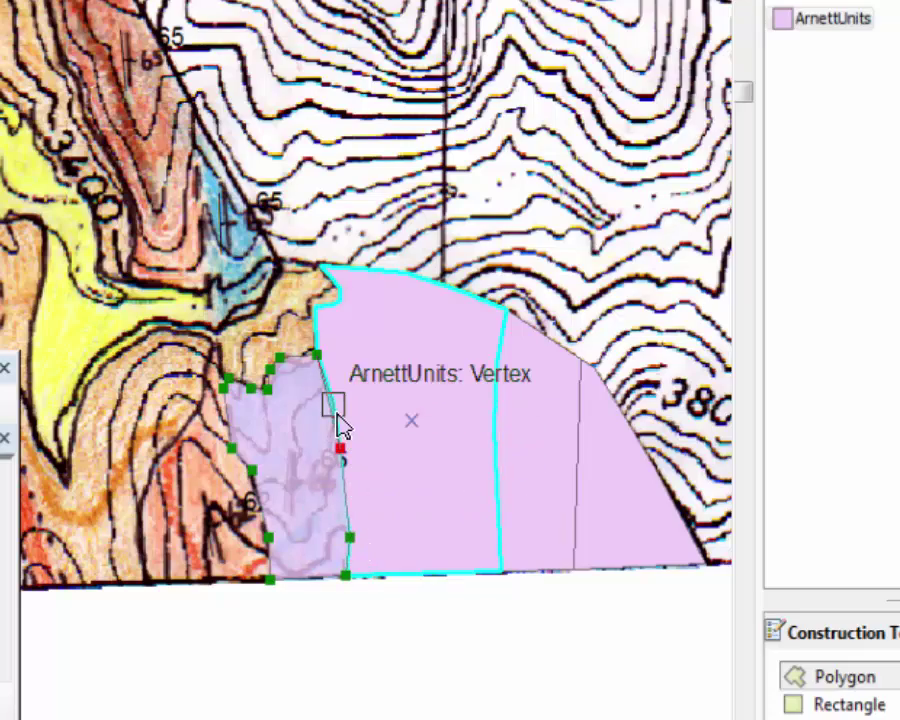
{"action": "double_click", "coordinate": [340, 425]}
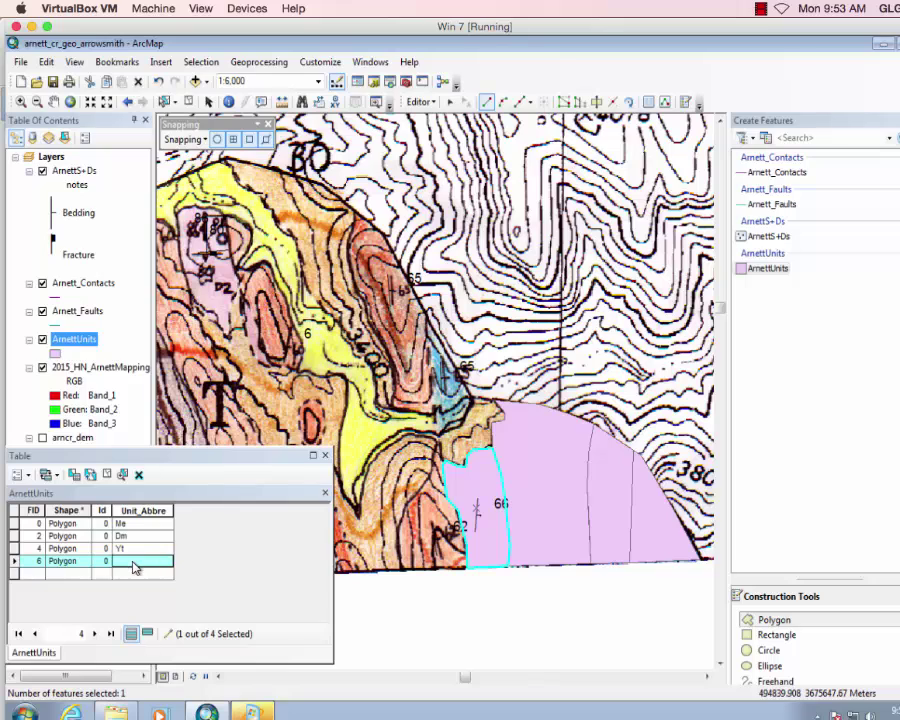
Set the Unit_Abbre of the blue unit's polygon to Ym.
{"action": "left_click", "coordinate": [133, 561]}
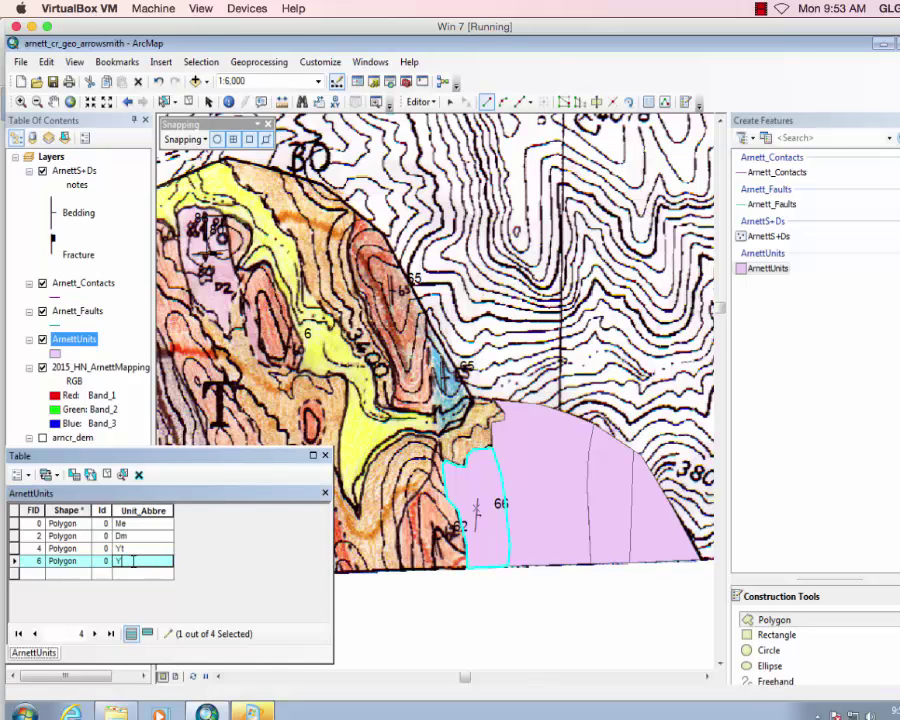
{"action": "type", "text": "Ym"}
{"action": "key", "text": "Return"}
Set the snapping tolerance to 15 pixels.
{"action": "left_click", "coordinate": [425, 102]}
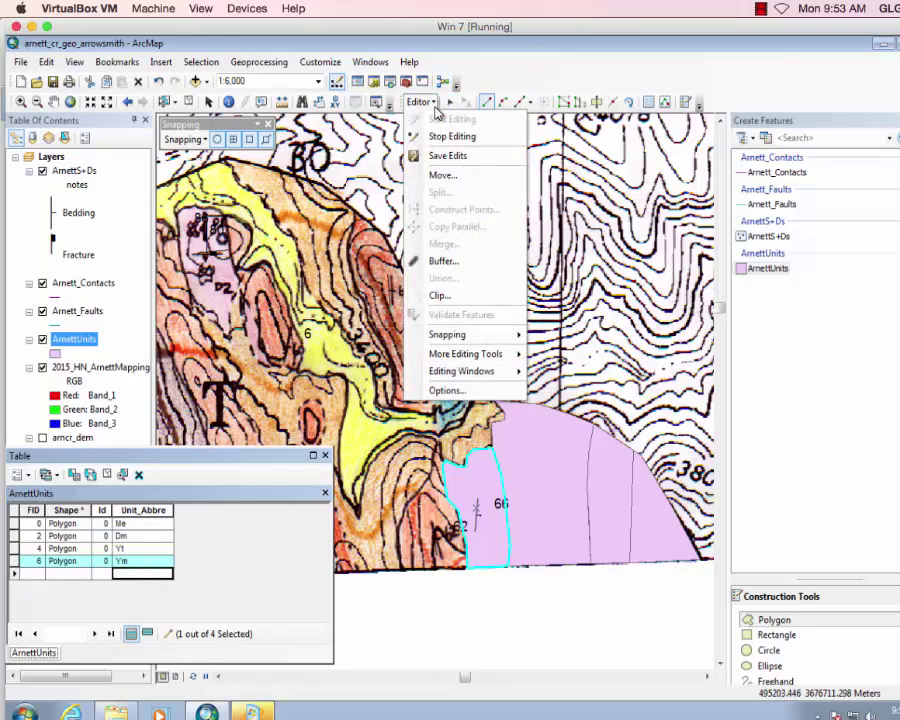
{"action": "key", "text": "Escape"}
{"action": "left_click", "coordinate": [184, 139]}
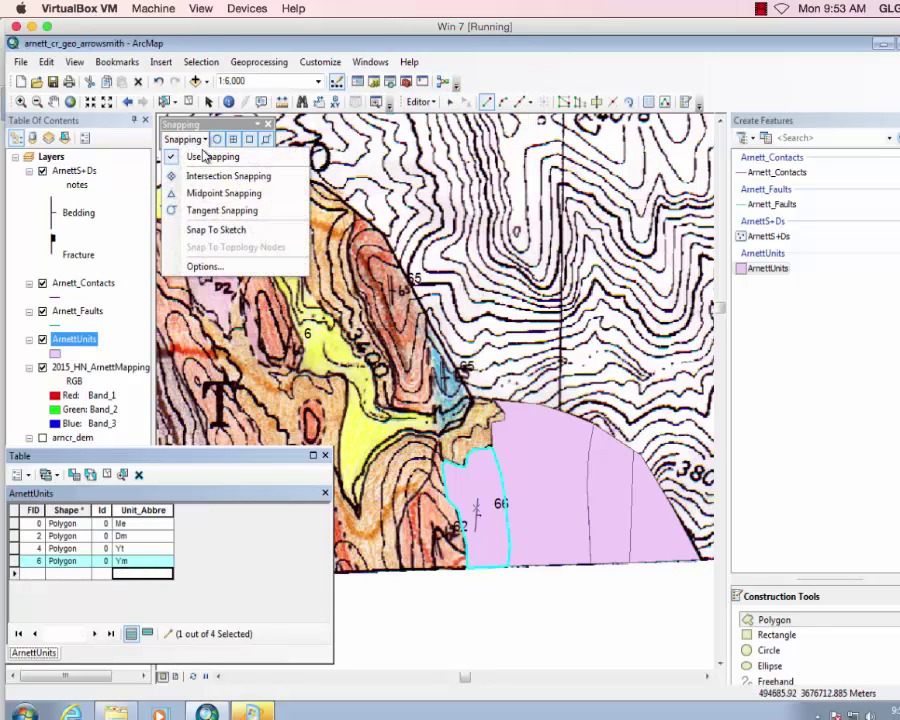
{"action": "left_click", "coordinate": [205, 266]}
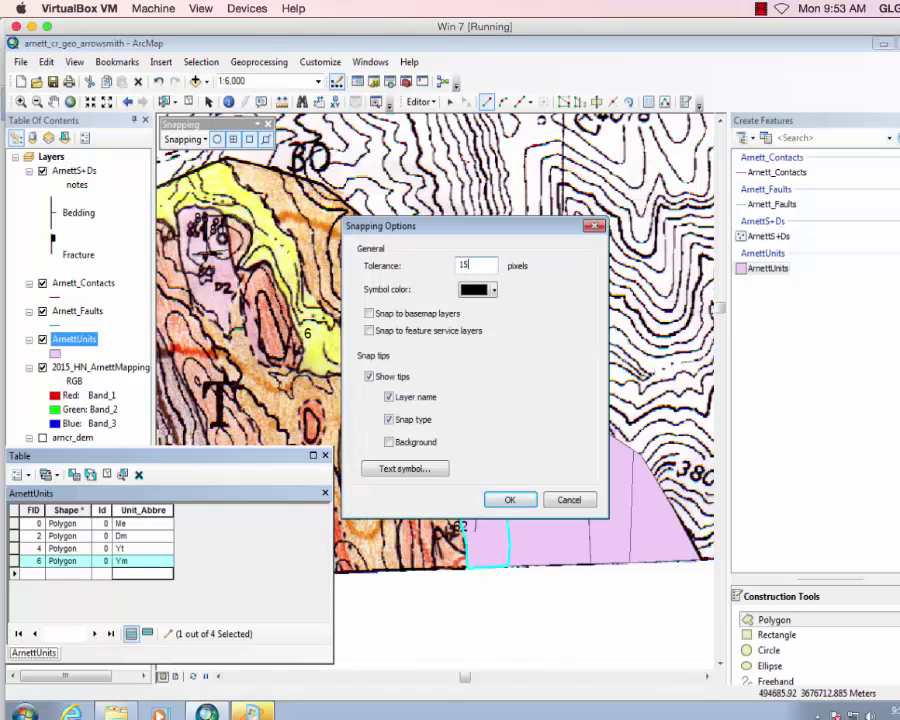
{"action": "type", "text": "15"}
{"action": "left_click", "coordinate": [510, 500]}
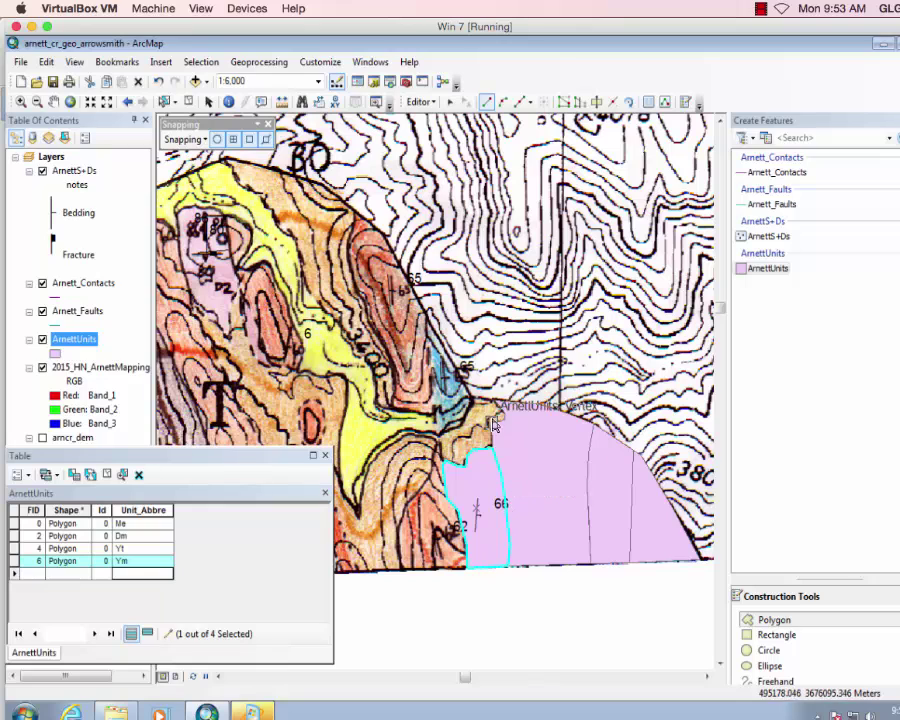
Digitize a polygon around the small orange unit north of the Ym polygon, snapping to the vertices of the Ym and Yt polygons.
{"action": "left_click", "coordinate": [494, 401]}
{"action": "left_click", "coordinate": [481, 399]}
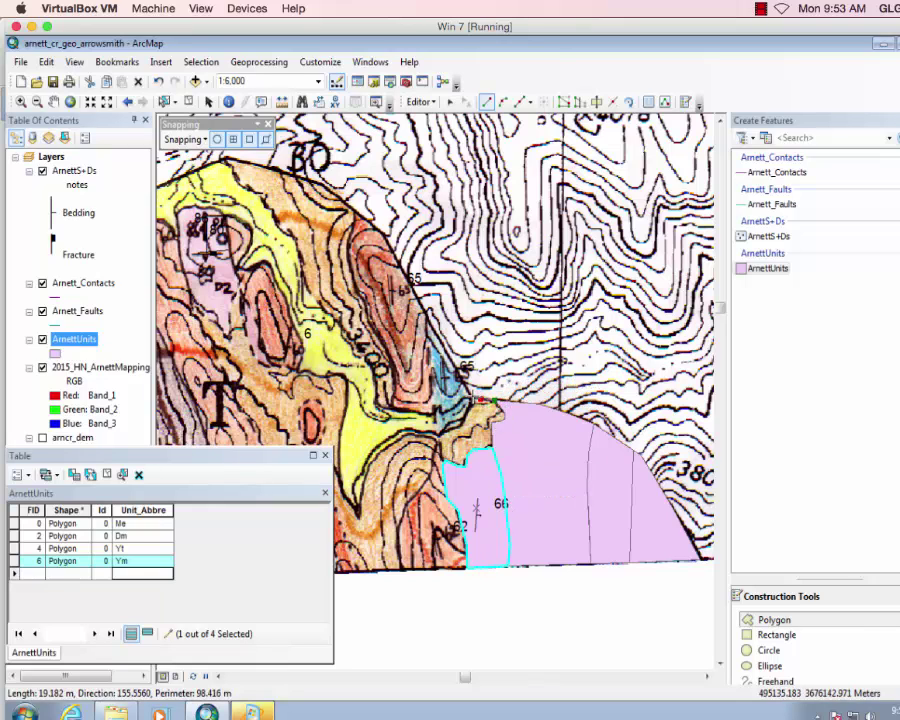
{"action": "left_click", "coordinate": [473, 396]}
{"action": "left_click", "coordinate": [469, 403]}
{"action": "left_click", "coordinate": [465, 419]}
{"action": "left_click", "coordinate": [460, 425]}
{"action": "left_click", "coordinate": [447, 431]}
{"action": "left_click", "coordinate": [438, 437]}
{"action": "left_click", "coordinate": [438, 449]}
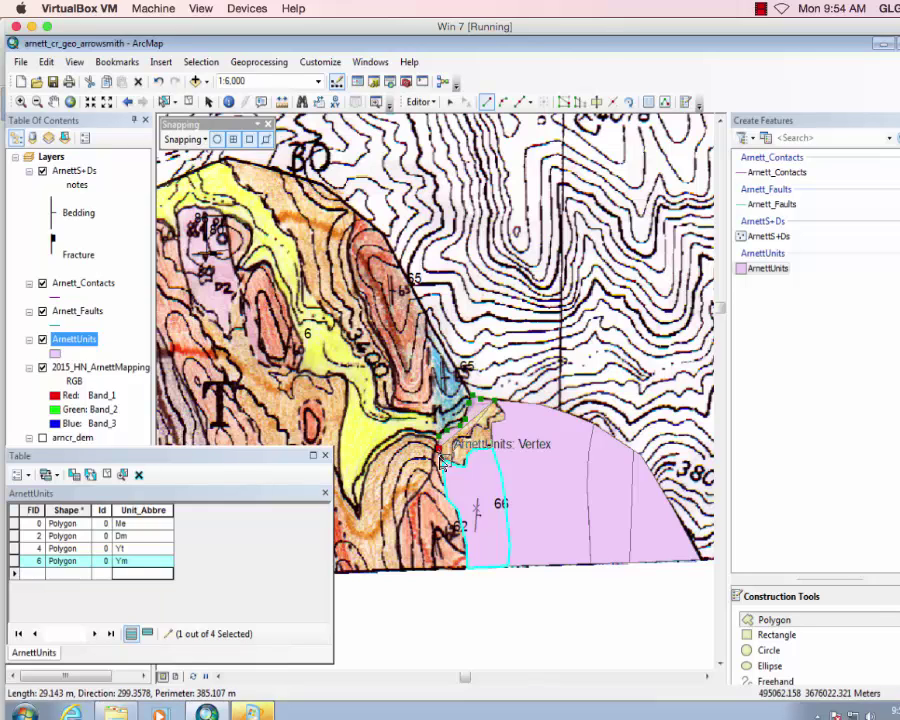
{"action": "left_click", "coordinate": [444, 462]}
{"action": "left_click", "coordinate": [458, 466]}
{"action": "left_click", "coordinate": [465, 467]}
{"action": "left_click", "coordinate": [467, 456]}
{"action": "left_click", "coordinate": [472, 449]}
{"action": "left_click", "coordinate": [492, 448]}
{"action": "left_click", "coordinate": [492, 447]}
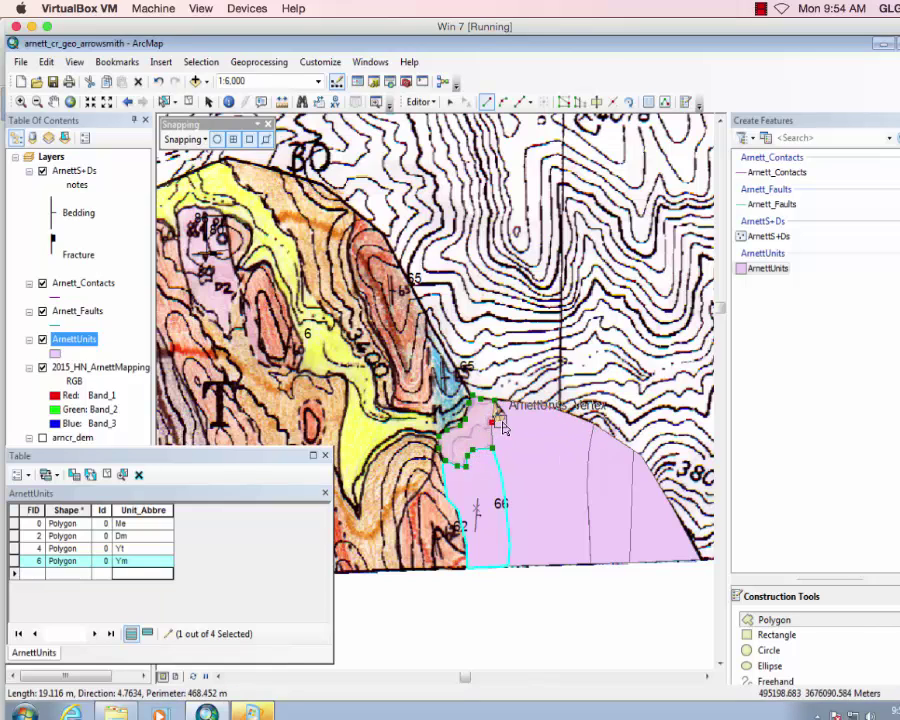
{"action": "left_click", "coordinate": [500, 419]}
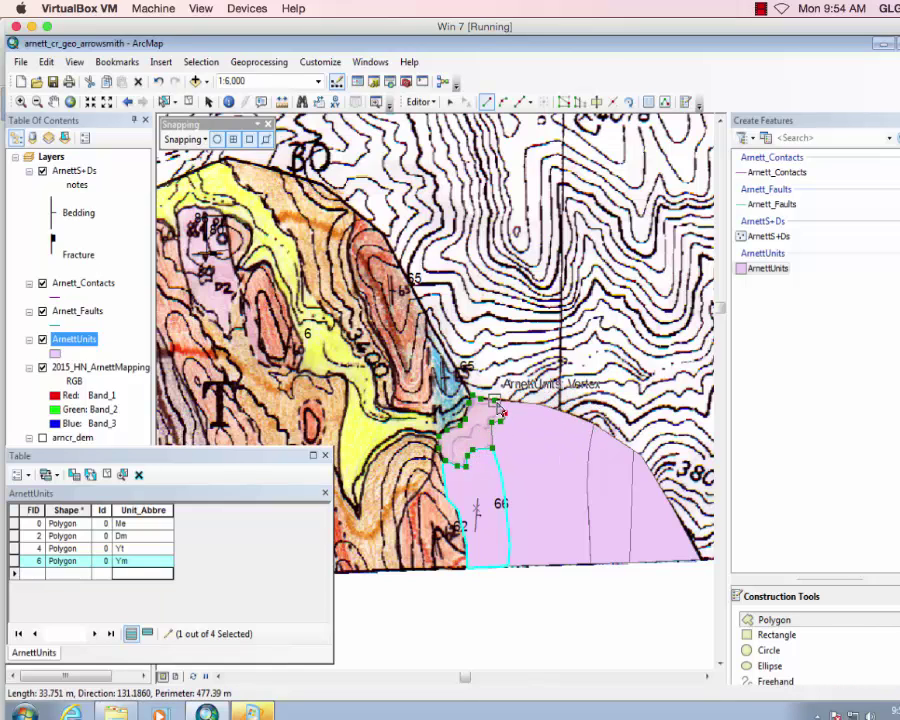
{"action": "double_click", "coordinate": [500, 410]}
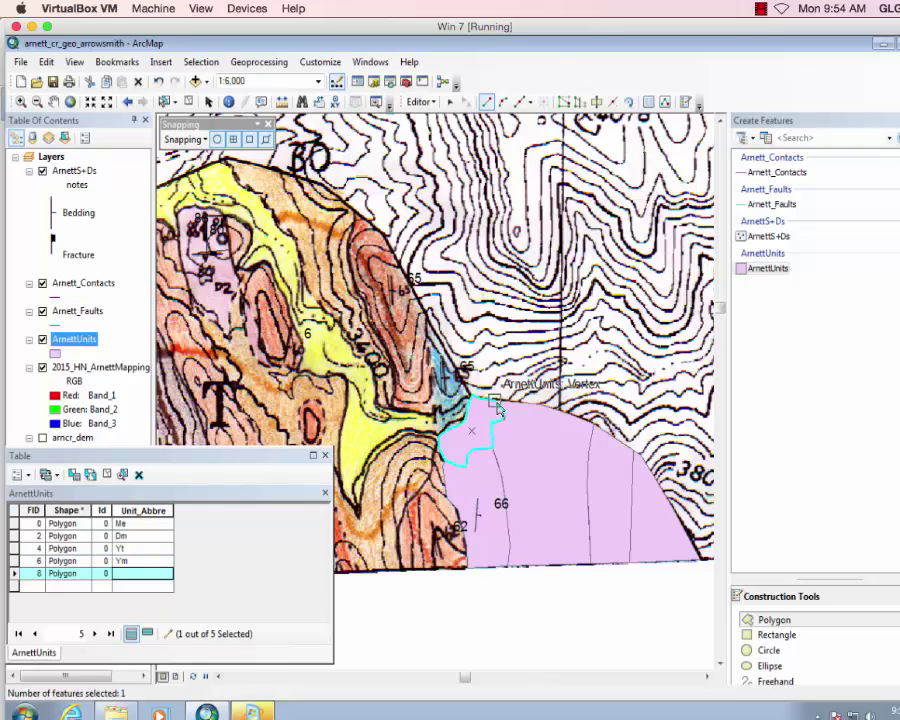
Set the Unit_Abbre of the orange unit's polygon to Qc and save the edits.
{"action": "left_click", "coordinate": [139, 576]}
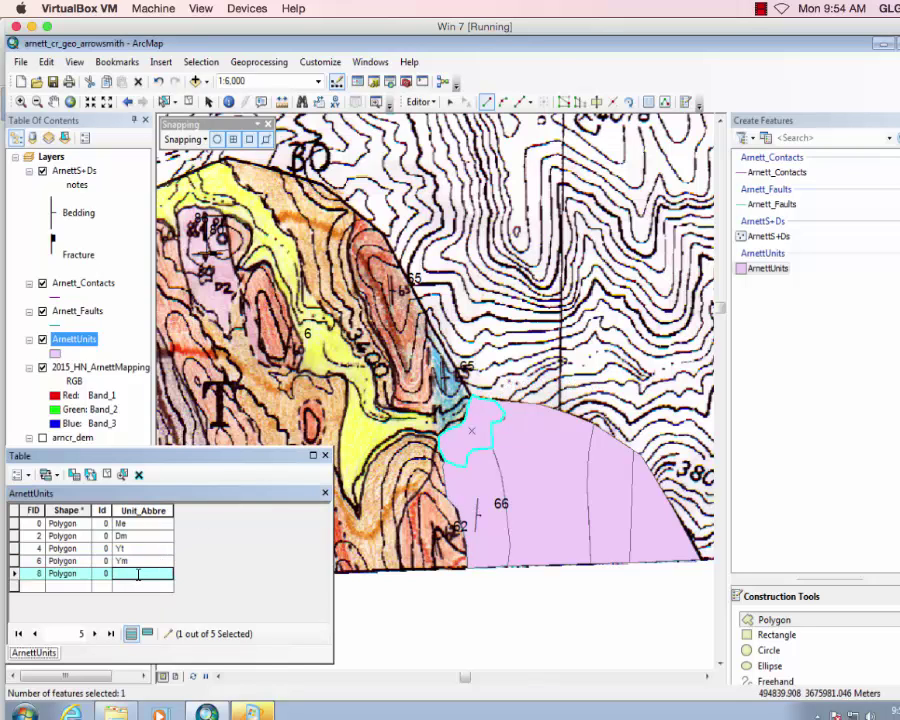
{"action": "type", "text": "Qc"}
{"action": "key", "text": "Return"}
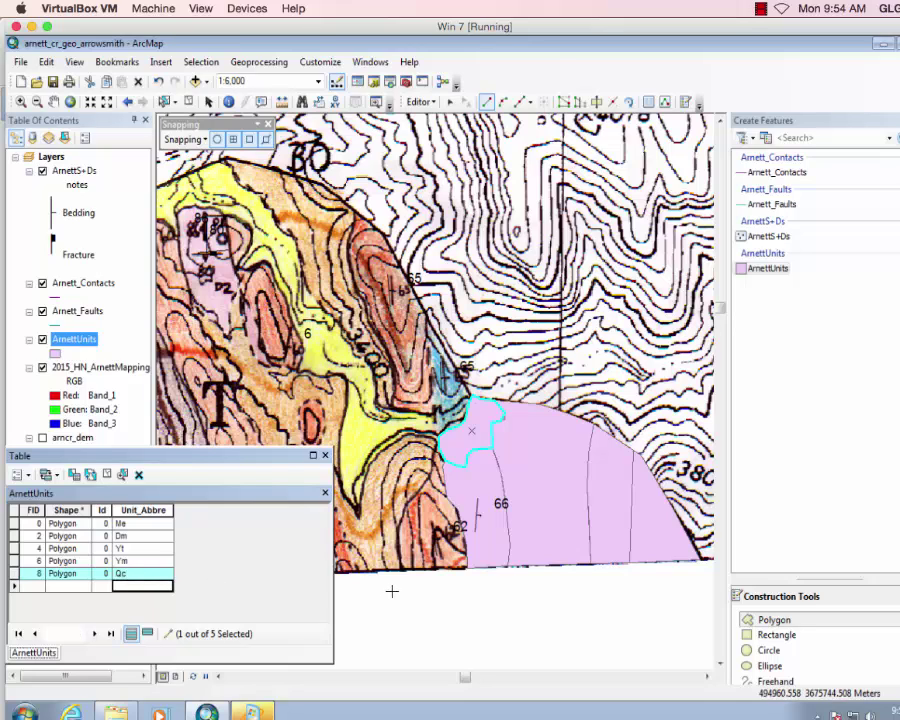
{"action": "left_click", "coordinate": [419, 101]}
{"action": "left_click", "coordinate": [432, 141]}
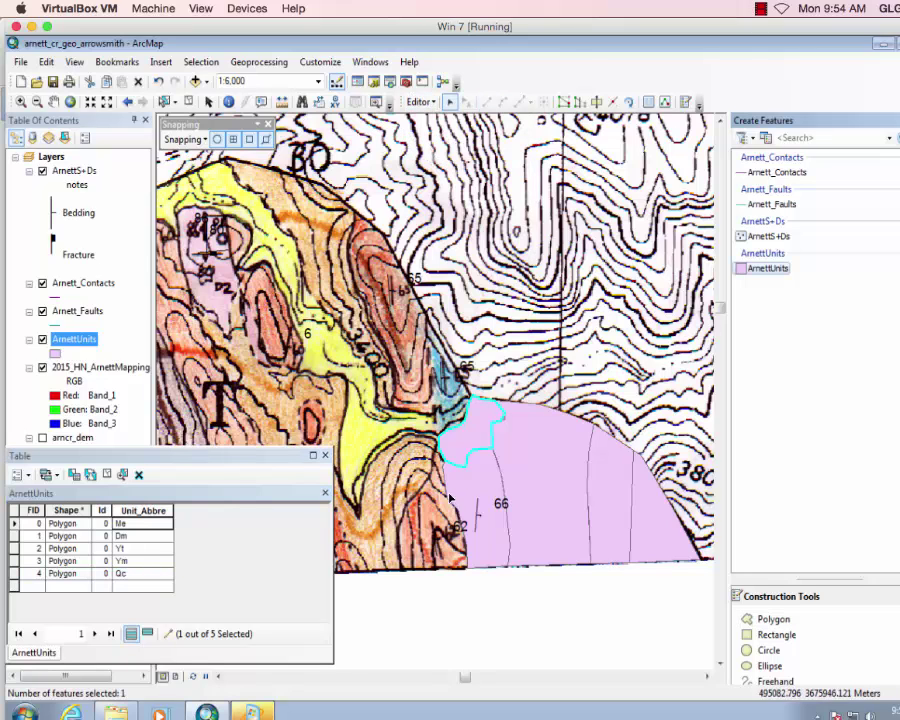
Digitize a polygon around the narrow blue unit northwest of the Qc polygon, snapping to the vertices of their shared edge.
{"action": "left_click", "coordinate": [54, 101]}
{"action": "left_click_drag", "start_coordinate": [329, 372], "coordinate": [440, 410]}
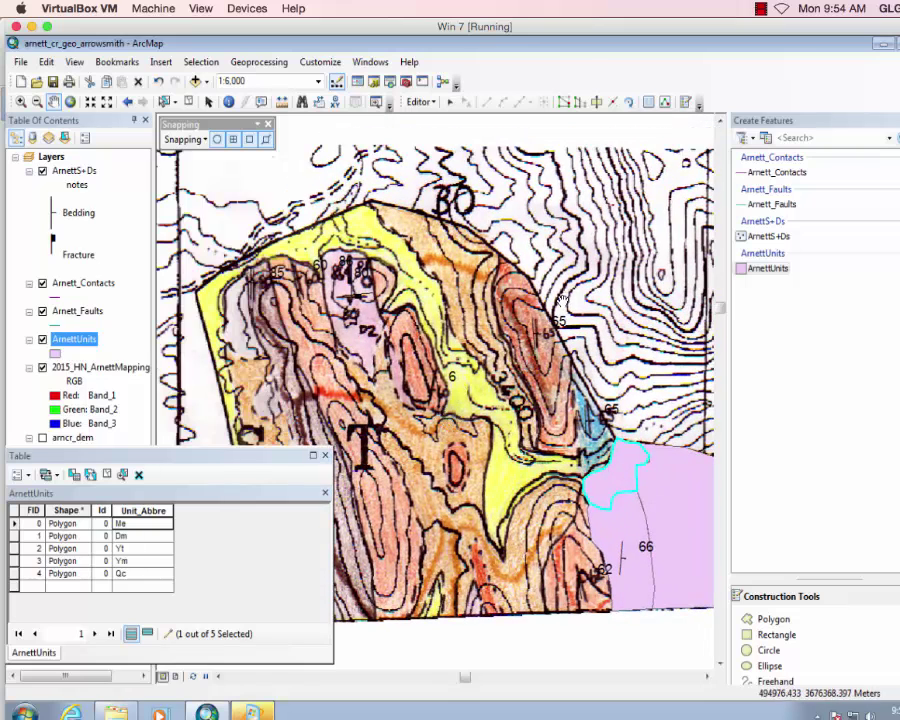
{"action": "left_click", "coordinate": [776, 620]}
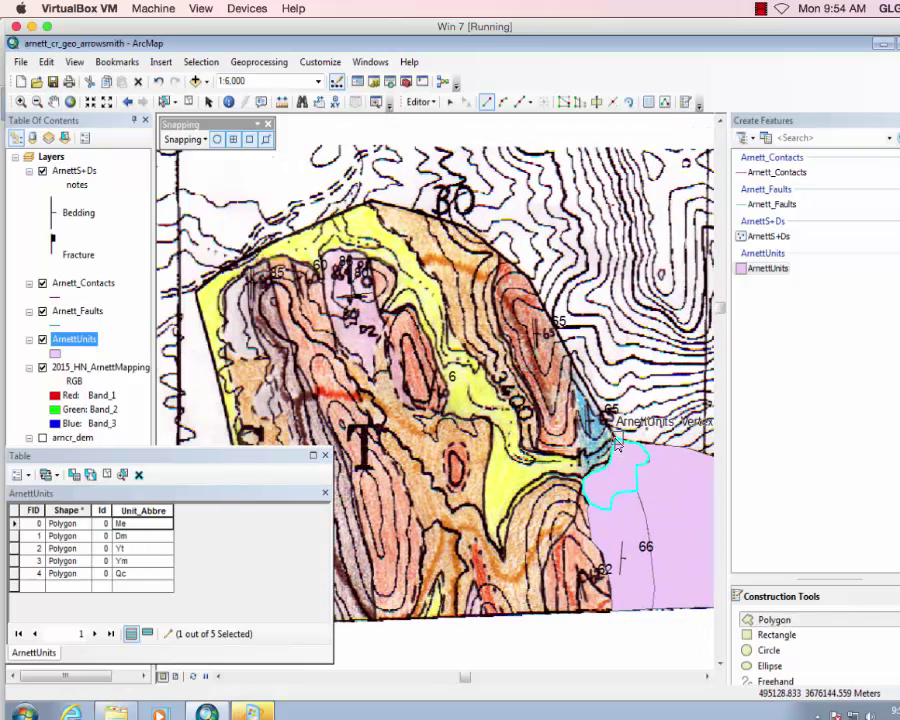
{"action": "left_click", "coordinate": [617, 440]}
{"action": "left_click", "coordinate": [570, 358]}
{"action": "left_click", "coordinate": [576, 426]}
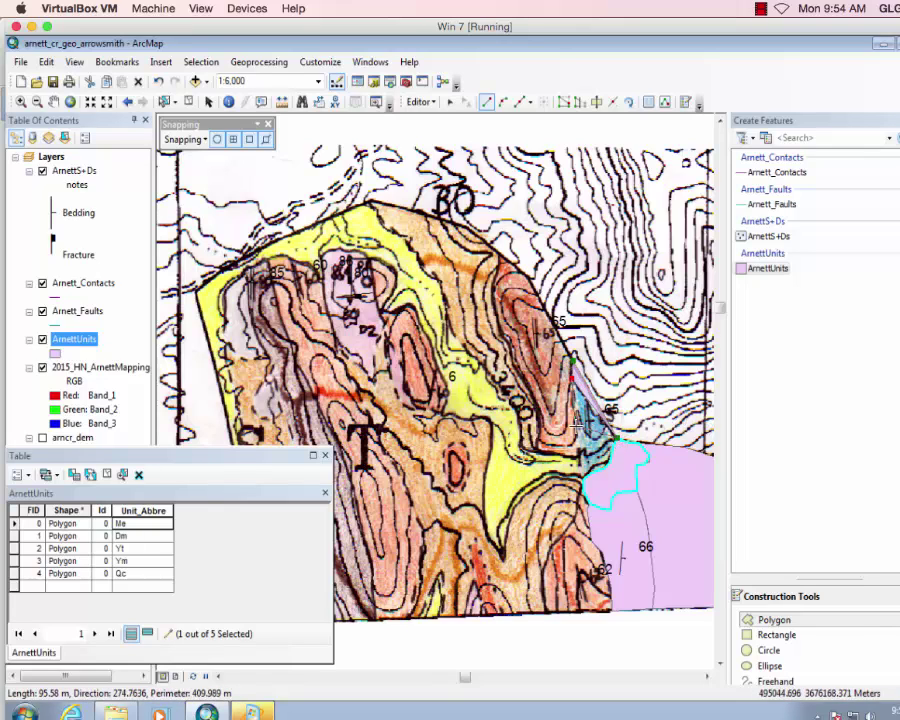
{"action": "left_click", "coordinate": [584, 476]}
{"action": "left_click", "coordinate": [591, 472]}
{"action": "left_click", "coordinate": [605, 467]}
{"action": "left_click", "coordinate": [610, 463]}
{"action": "double_click", "coordinate": [617, 439]}
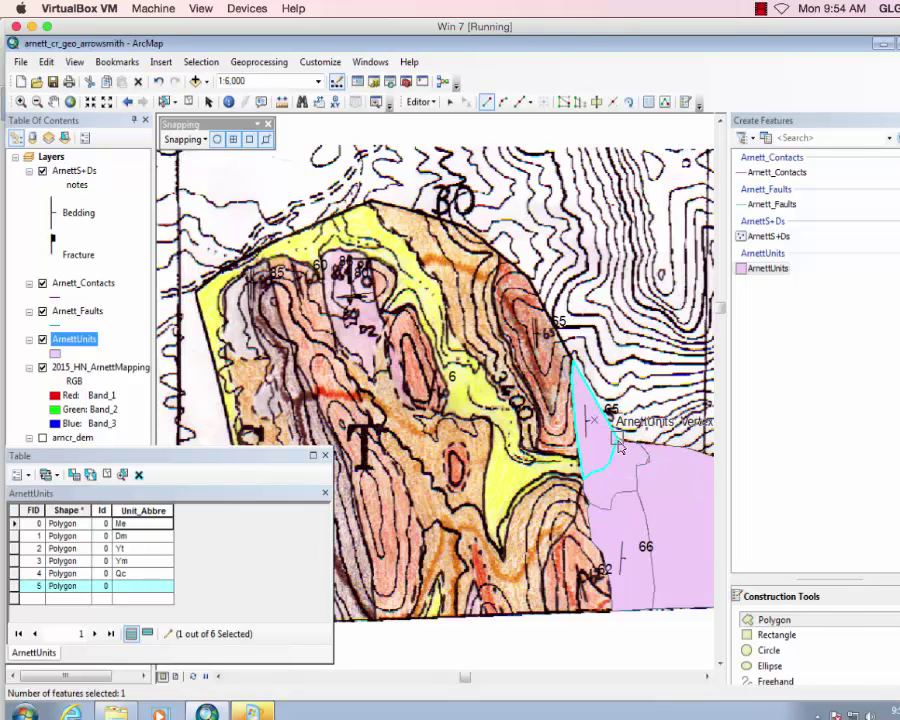
Enter Ym as the Unit_Abbre of the narrow northern blue unit's polygon.
{"action": "left_click", "coordinate": [133, 587]}
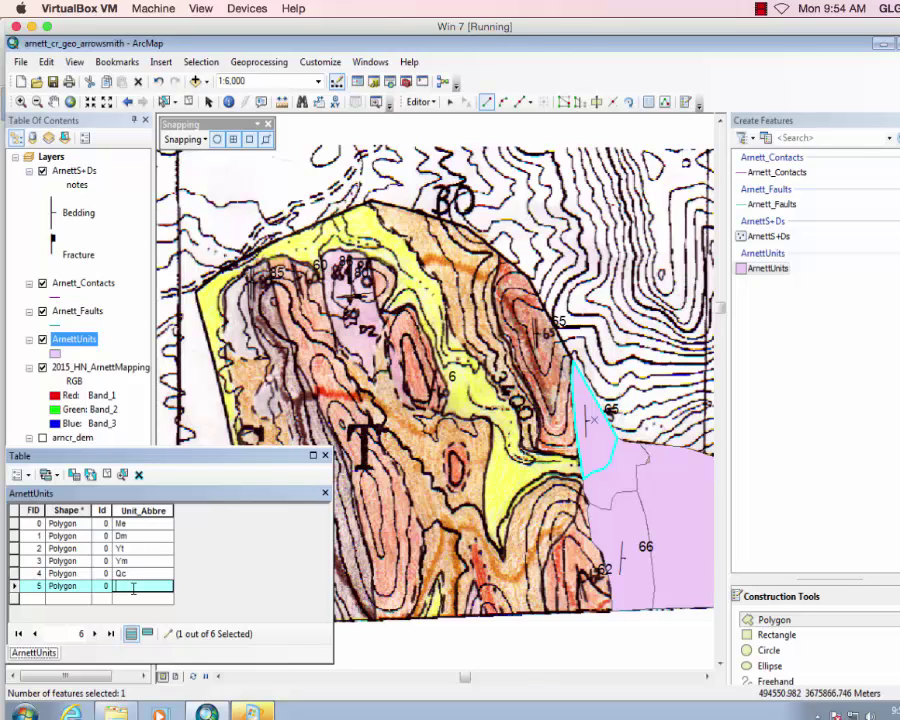
{"action": "type", "text": "Y"}
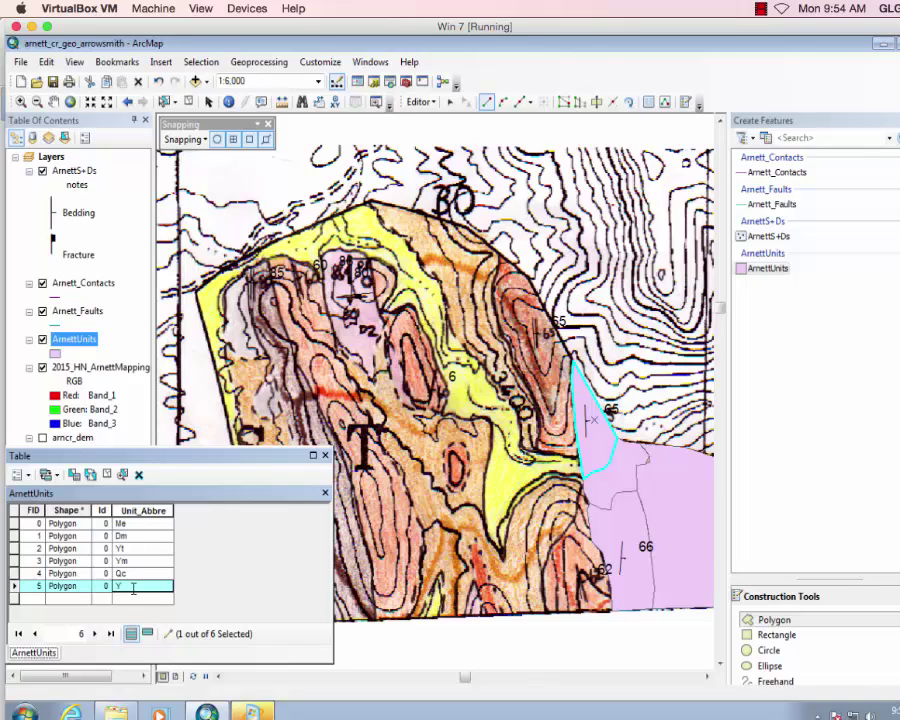
{"action": "type", "text": "m"}
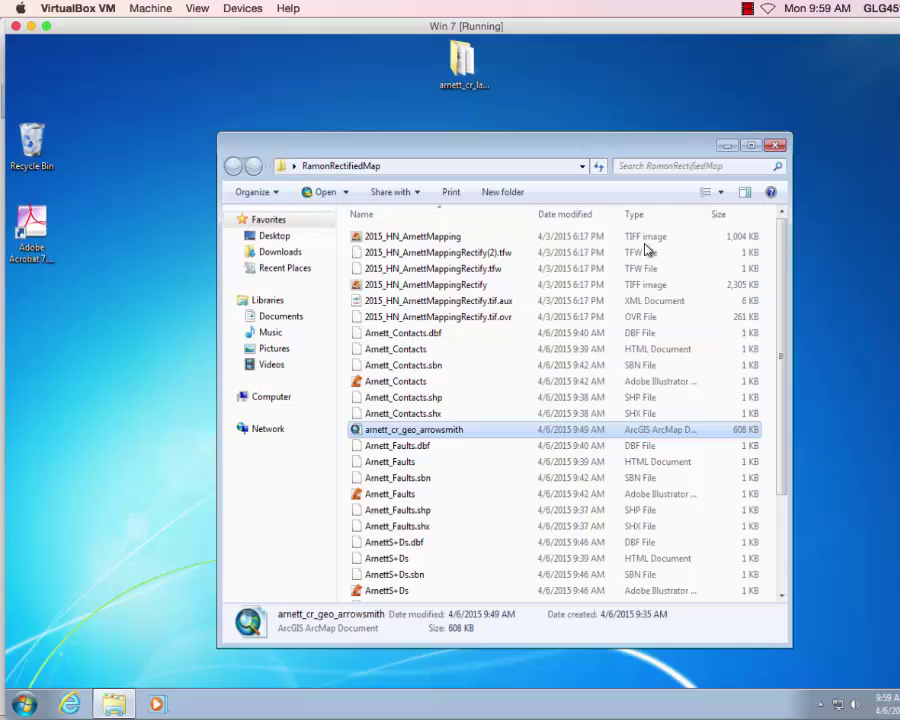
Reopen the arnett_cr_geo_arrowsmith map document from the RamonRectifiedMap folder in ArcMap and bring the digitized unit polygons into view.
{"action": "double_click", "coordinate": [356, 430]}
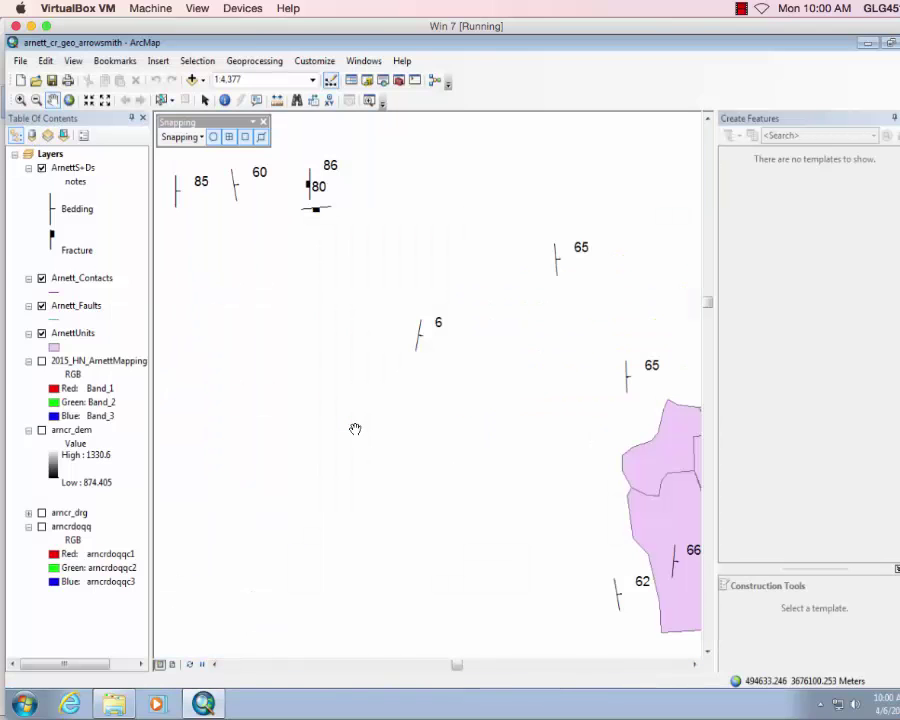
{"action": "left_click_drag", "start_coordinate": [577, 466], "coordinate": [476, 461]}
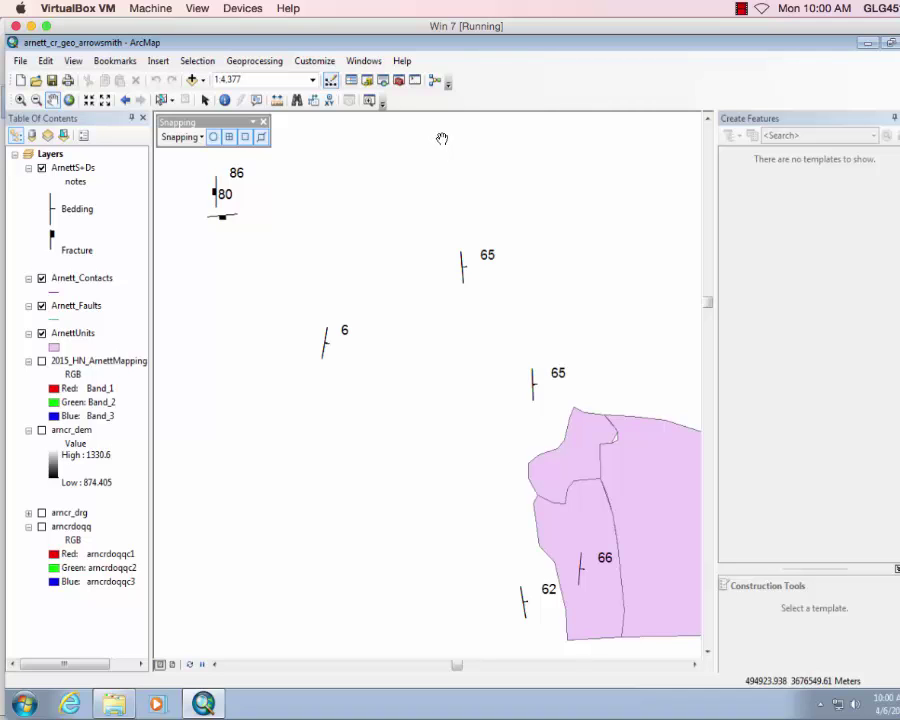
Show the Editor toolbar and dock it beside the navigation tools above the map.
{"action": "left_click", "coordinate": [326, 61]}
{"action": "mouse_move", "coordinate": [330, 80]}
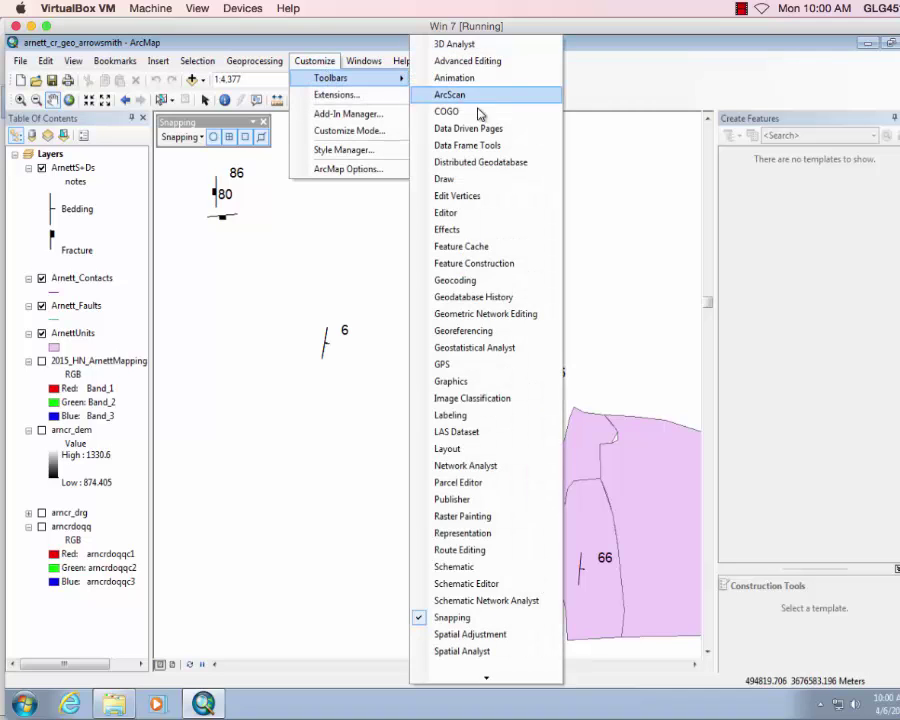
{"action": "left_click", "coordinate": [476, 213]}
{"action": "left_click_drag", "start_coordinate": [290, 124], "coordinate": [512, 102]}
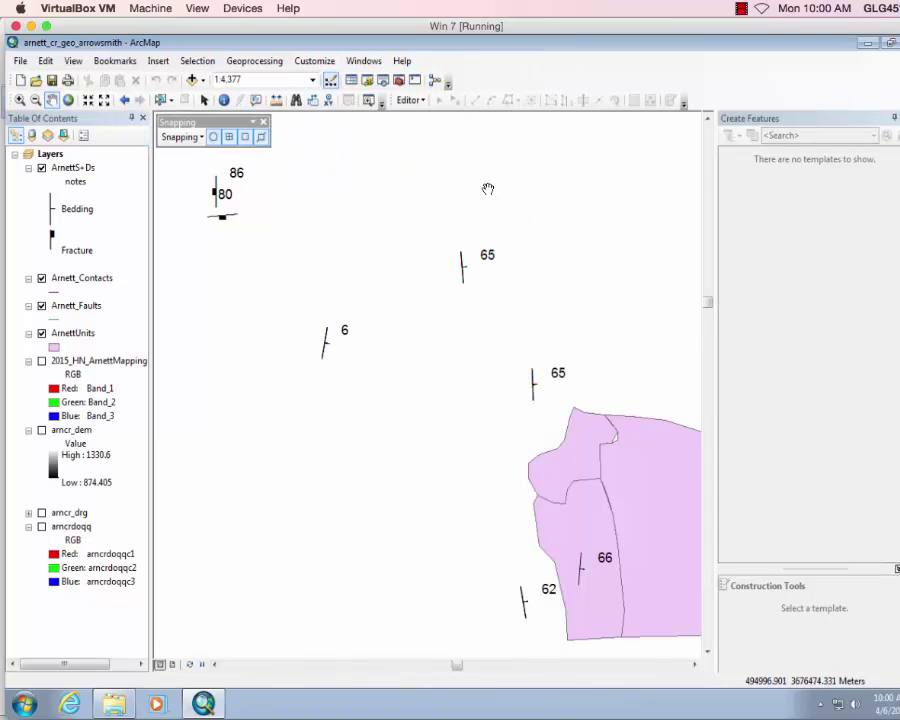
Start an edit session on the ArnettUnits layer.
{"action": "left_click", "coordinate": [425, 102]}
{"action": "left_click", "coordinate": [426, 117]}
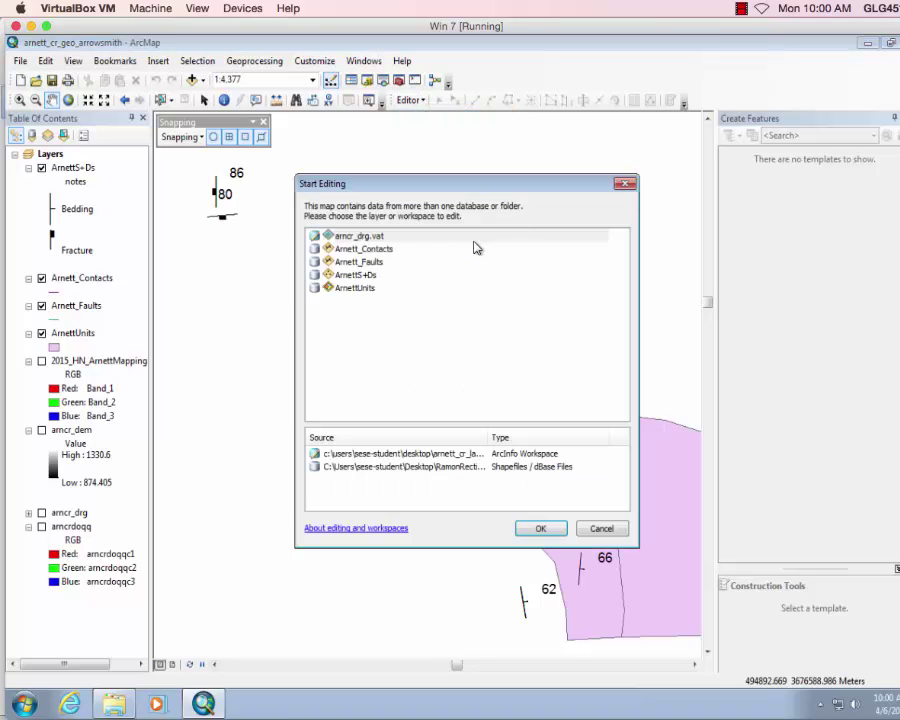
{"action": "left_click", "coordinate": [356, 288]}
{"action": "left_click", "coordinate": [536, 528]}
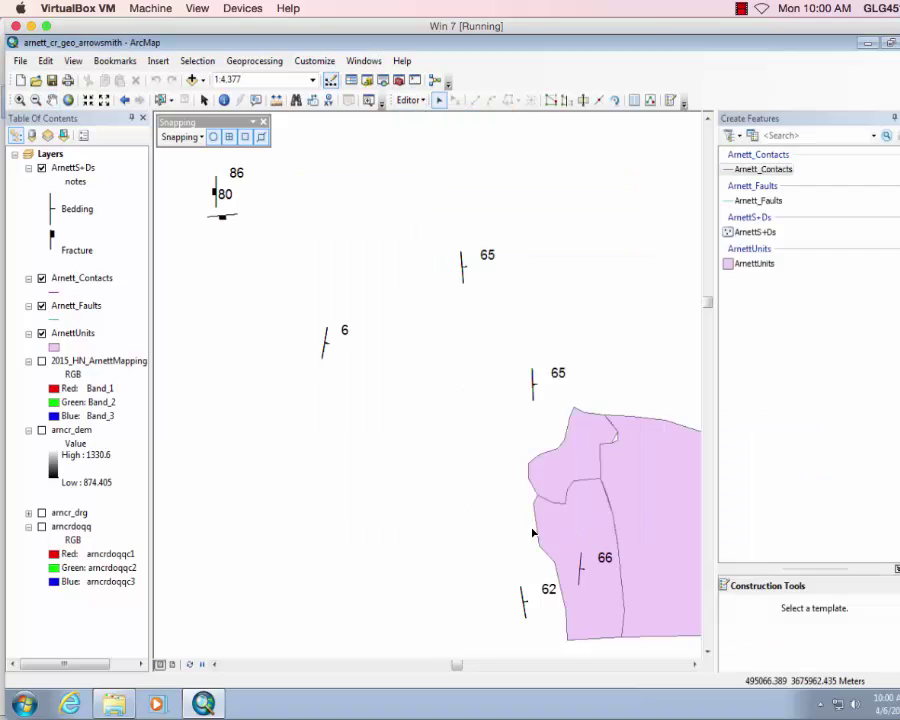
Insert a vertex on the northwesternmost unit polygon beside the triangular gap and snap it to the neighbouring polygon's corner.
{"action": "left_click", "coordinate": [19, 100]}
{"action": "left_click_drag", "start_coordinate": [434, 305], "coordinate": [673, 556]}
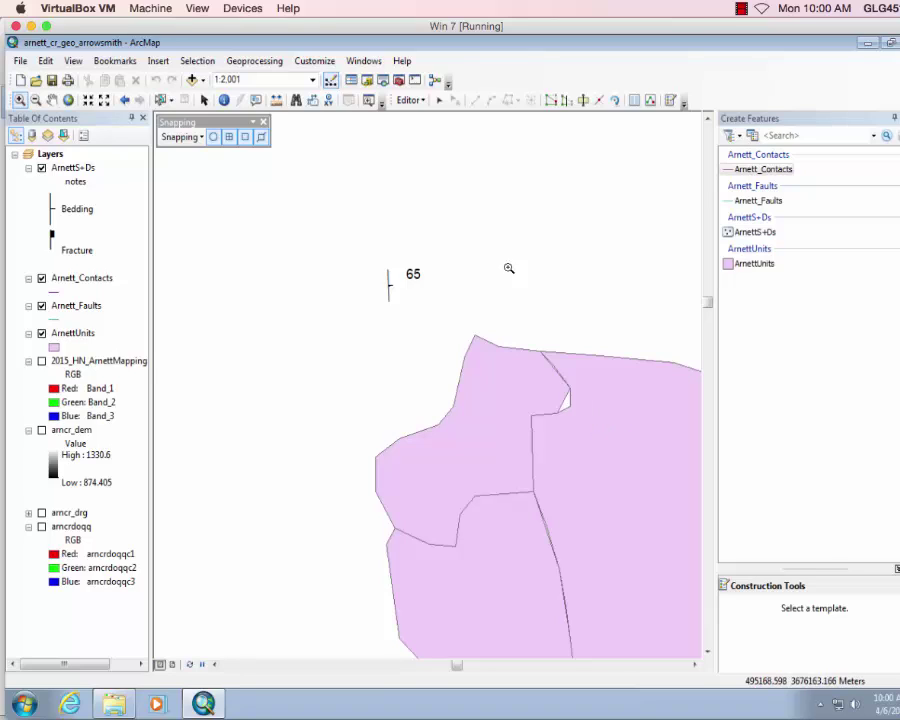
{"action": "left_click", "coordinate": [438, 101]}
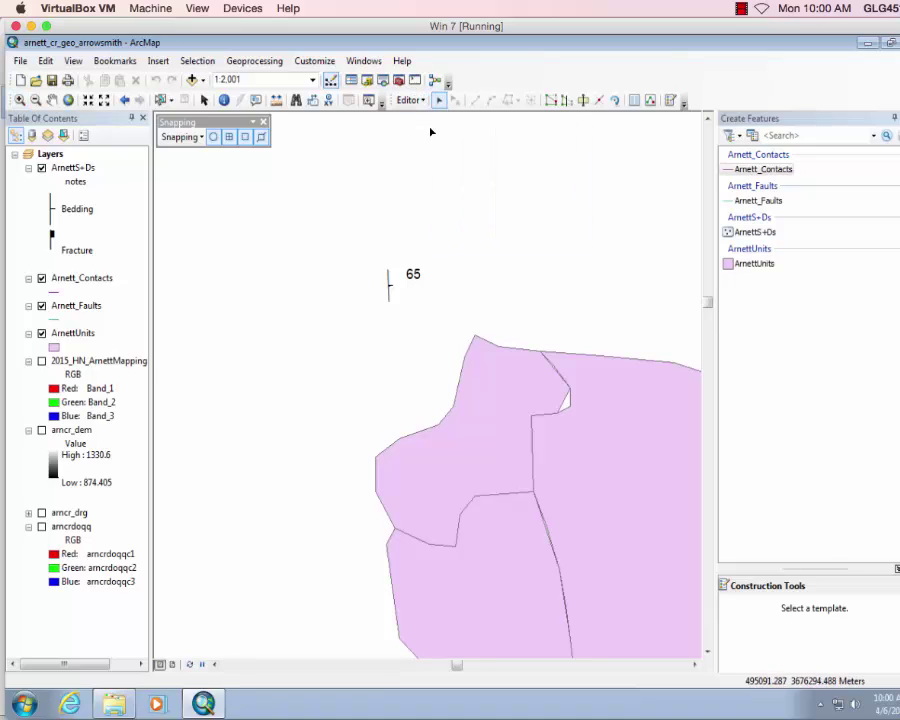
{"action": "double_click", "coordinate": [494, 397]}
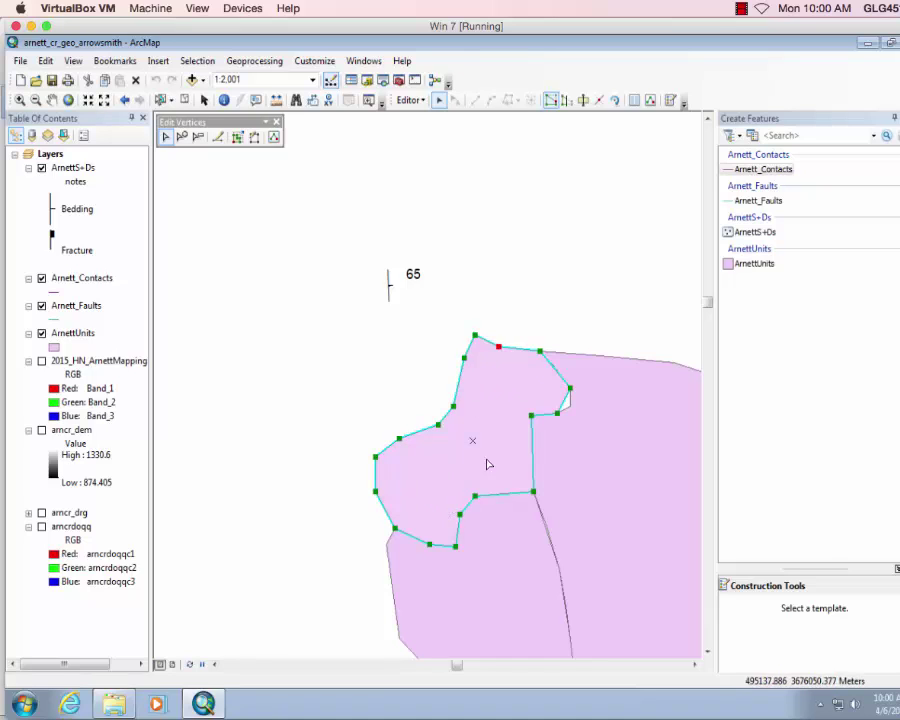
{"action": "right_click", "coordinate": [566, 405]}
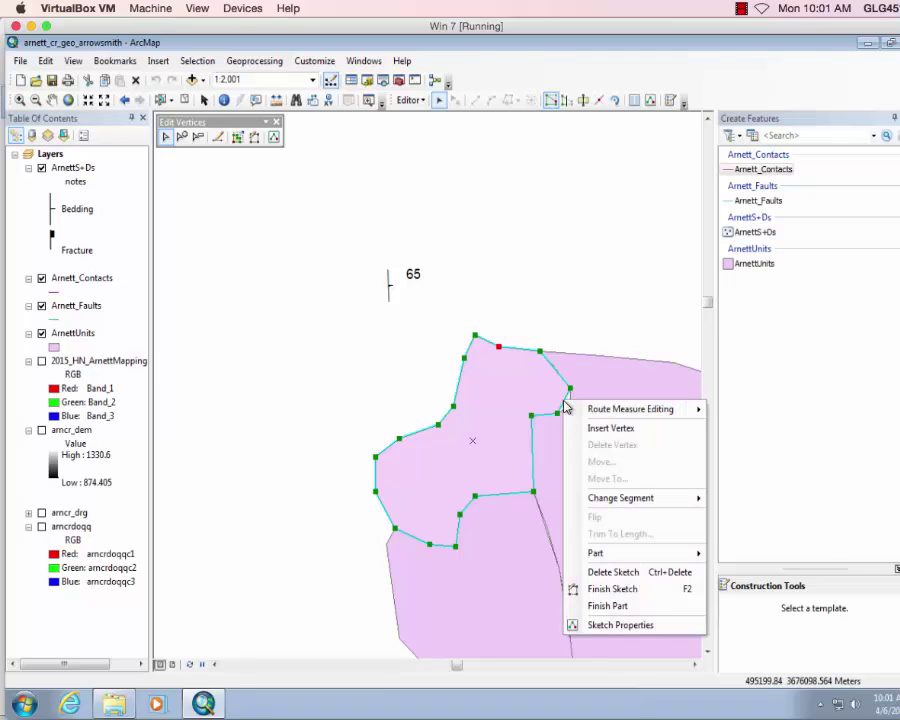
{"action": "left_click", "coordinate": [596, 426]}
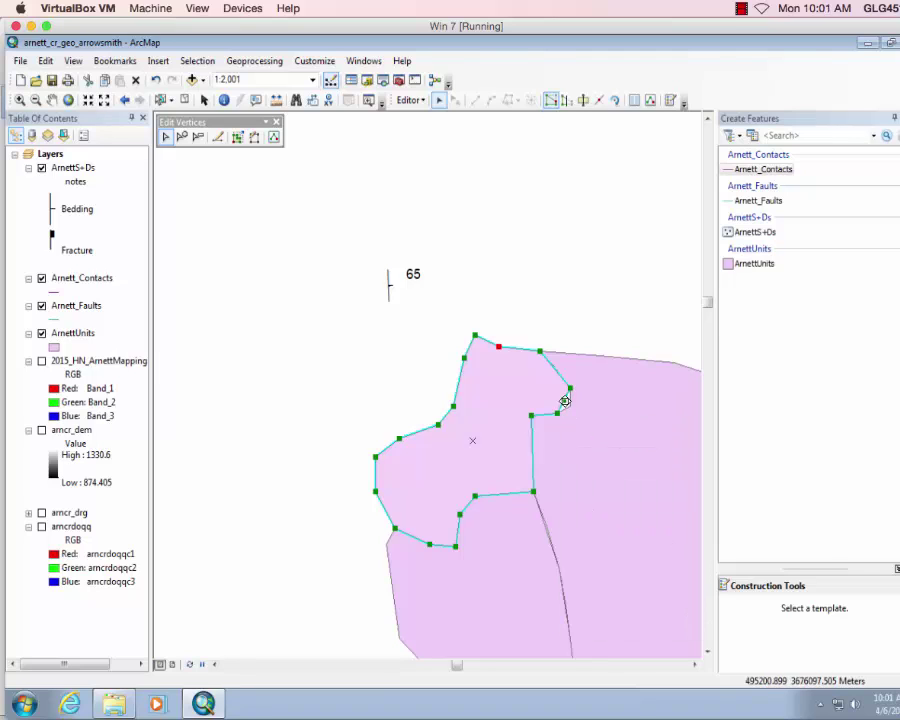
{"action": "left_click_drag", "start_coordinate": [565, 402], "coordinate": [569, 405]}
Insert a vertex on the same polygon's northeastern edge and snap it to the neighbour's vertex to close the sliver.
{"action": "left_click", "coordinate": [20, 100]}
{"action": "left_click_drag", "start_coordinate": [504, 328], "coordinate": [602, 440]}
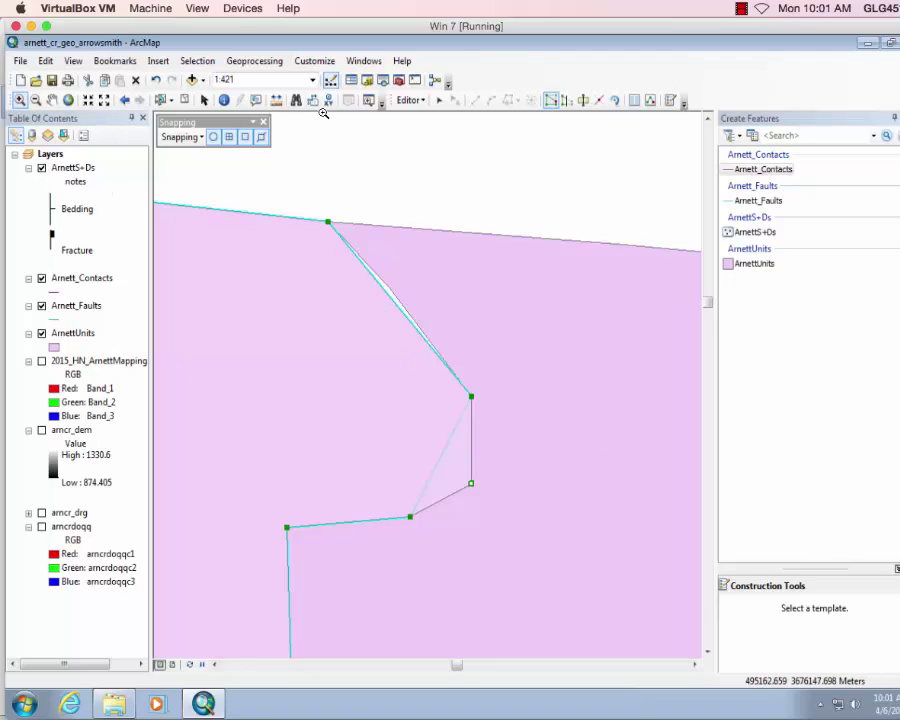
{"action": "left_click", "coordinate": [439, 101]}
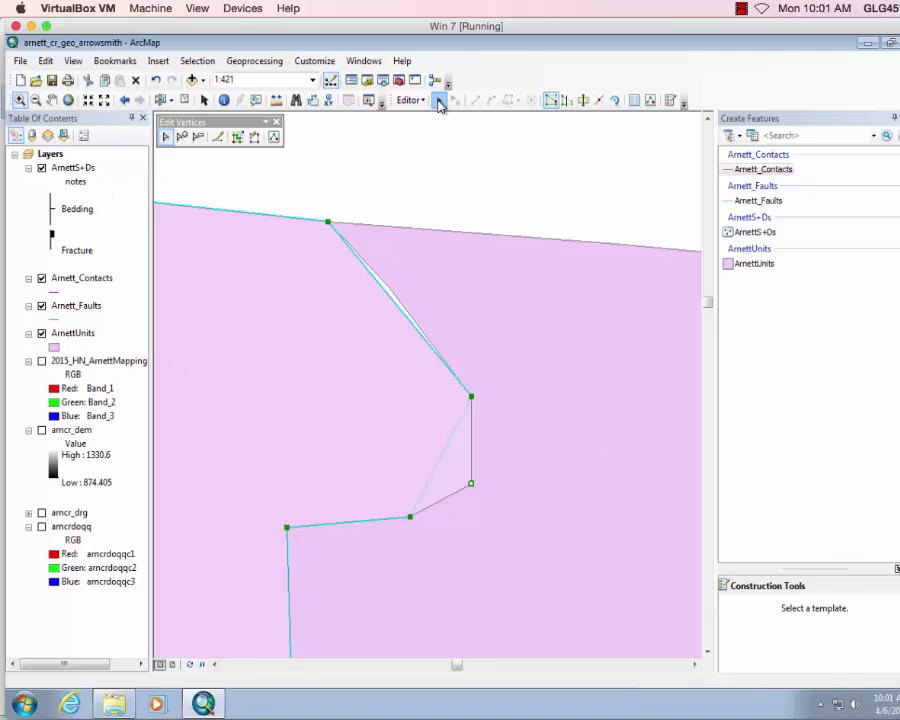
{"action": "right_click", "coordinate": [390, 300]}
{"action": "left_click", "coordinate": [418, 321]}
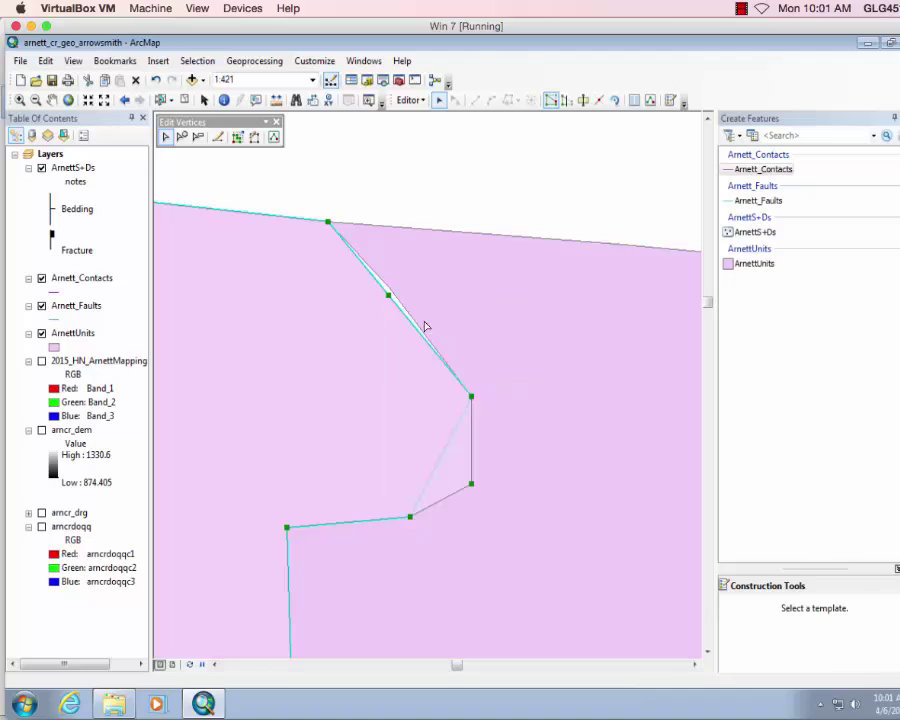
{"action": "left_click_drag", "start_coordinate": [388, 295], "coordinate": [388, 375]}
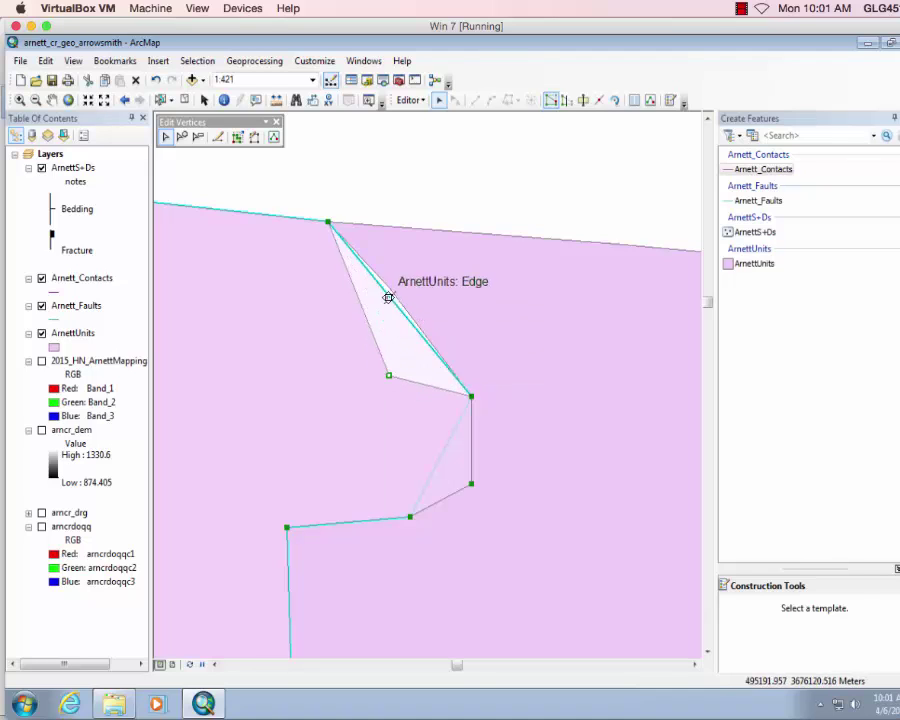
{"action": "left_click_drag", "start_coordinate": [389, 292], "coordinate": [389, 289]}
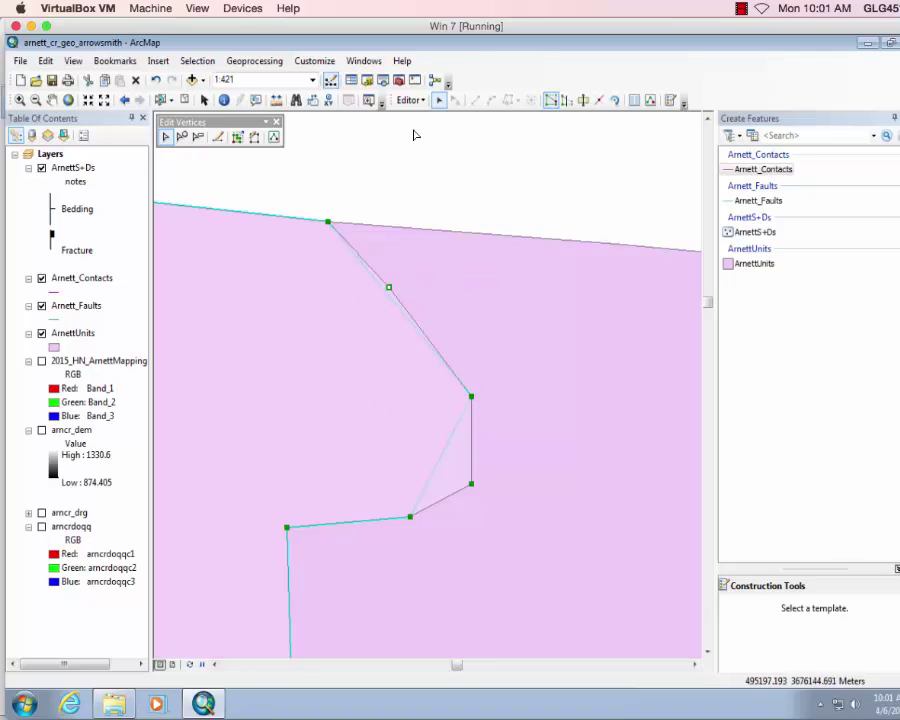
Save the edits, zoom to the full ArnettUnits layer, and clear the polygon selection.
{"action": "left_click", "coordinate": [410, 100]}
{"action": "left_click", "coordinate": [432, 152]}
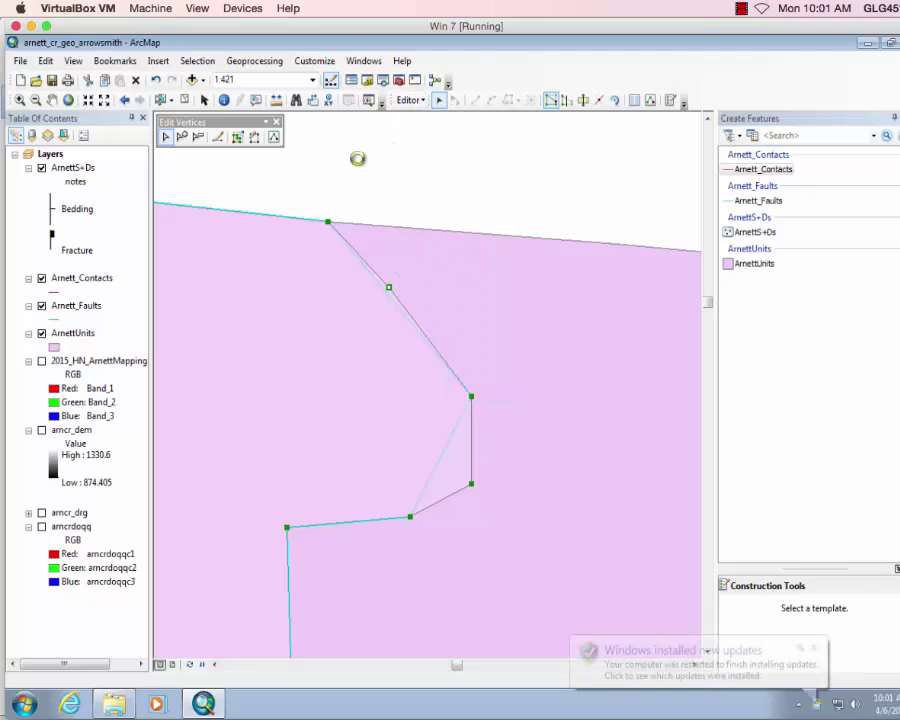
{"action": "left_click", "coordinate": [73, 332]}
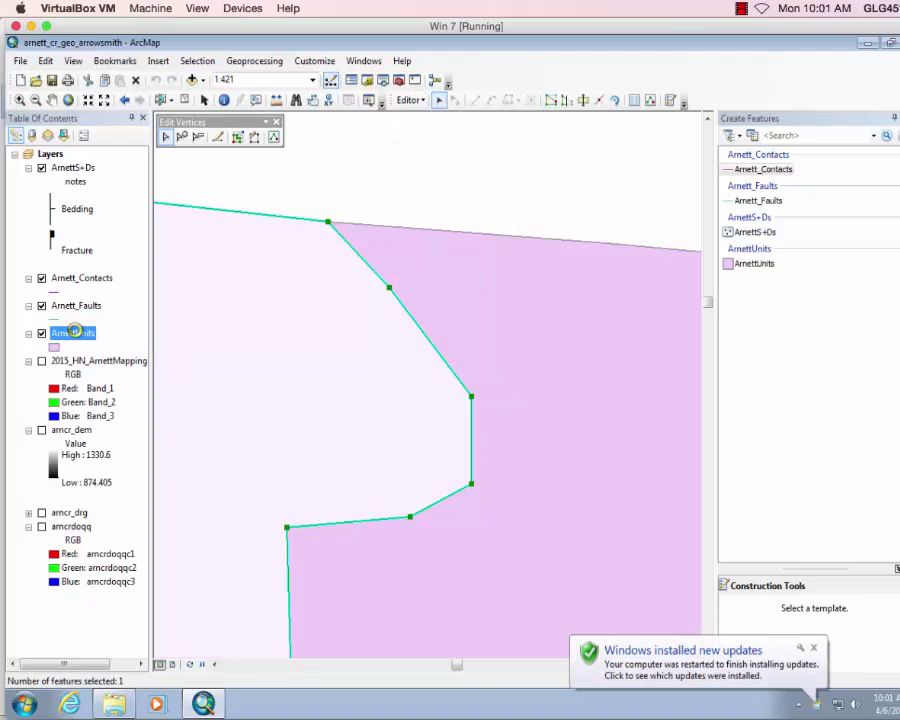
{"action": "right_click", "coordinate": [73, 332]}
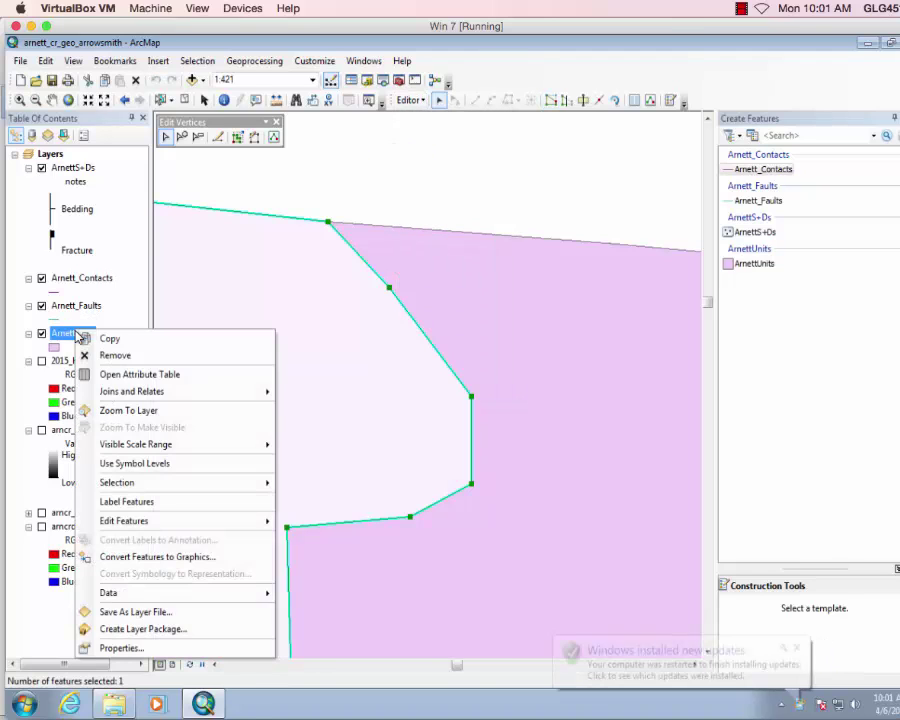
{"action": "left_click", "coordinate": [128, 410]}
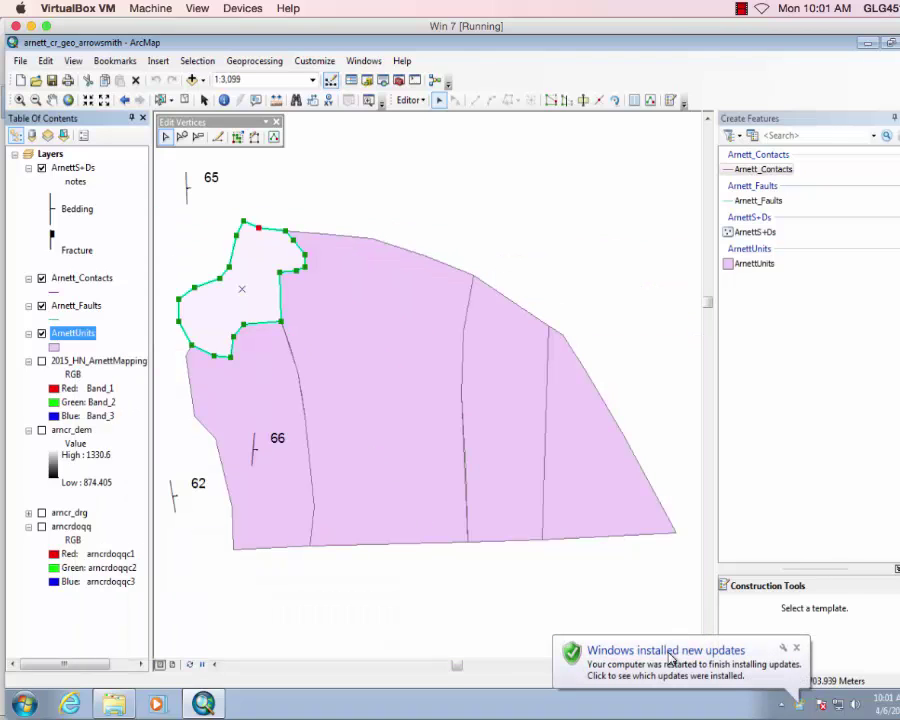
{"action": "left_click", "coordinate": [799, 651]}
{"action": "left_click", "coordinate": [519, 632]}
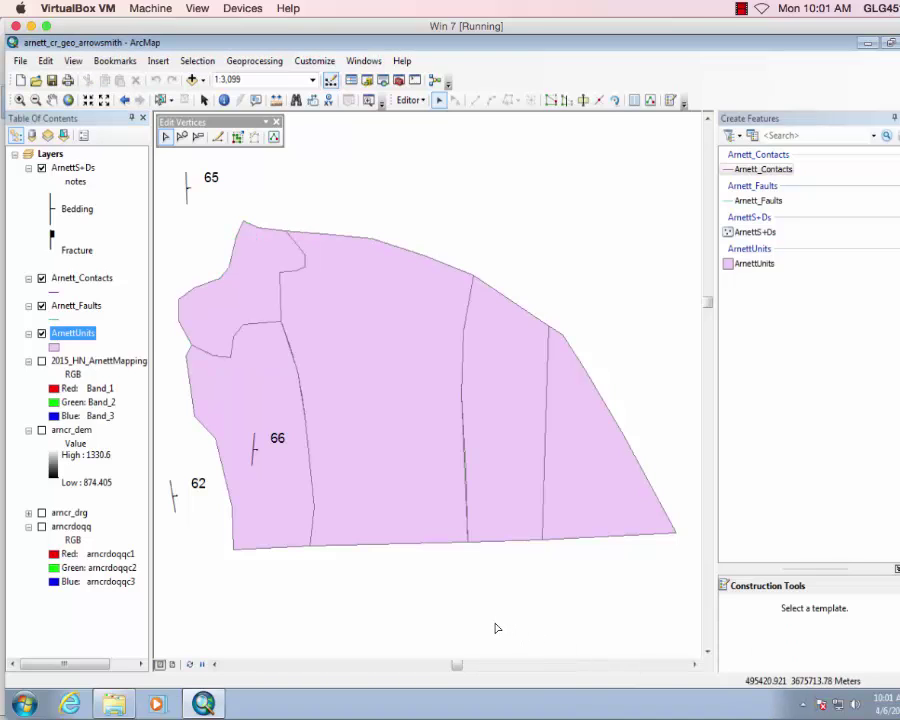
Open the ArnettUnits attribute table and place it clear of the undigitized area northwest of the existing polygons.
{"action": "left_click", "coordinate": [52, 100]}
{"action": "left_click_drag", "start_coordinate": [286, 274], "coordinate": [631, 354]}
{"action": "right_click", "coordinate": [64, 336]}
{"action": "left_click", "coordinate": [116, 378]}
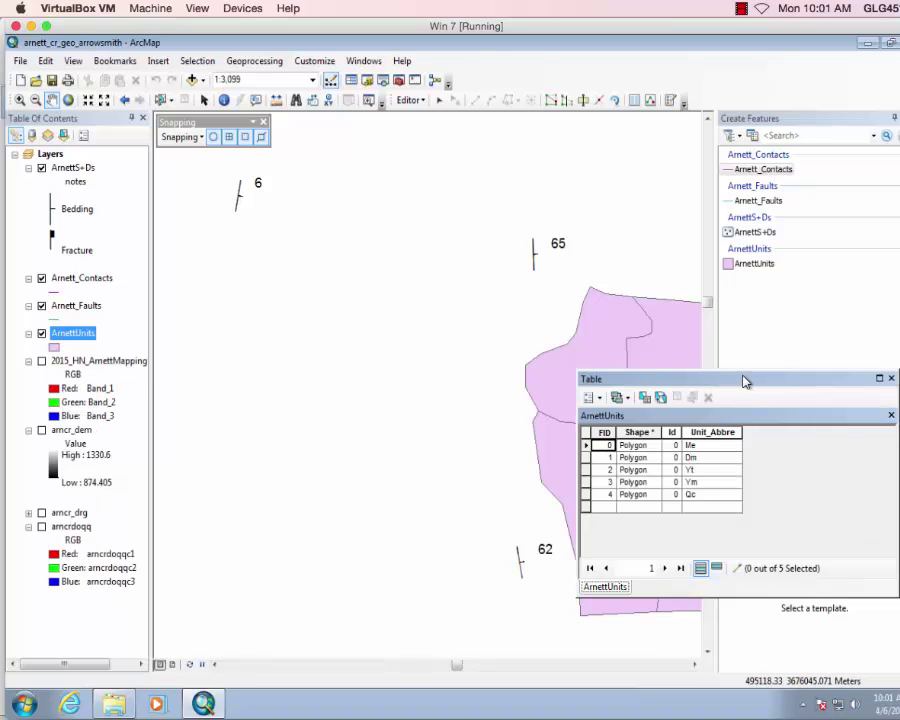
{"action": "left_click_drag", "start_coordinate": [745, 382], "coordinate": [185, 468]}
Display the 2015_HN_ArnettMapping scan and make ArnettUnits the active template for new polygons.
{"action": "left_click", "coordinate": [41, 361]}
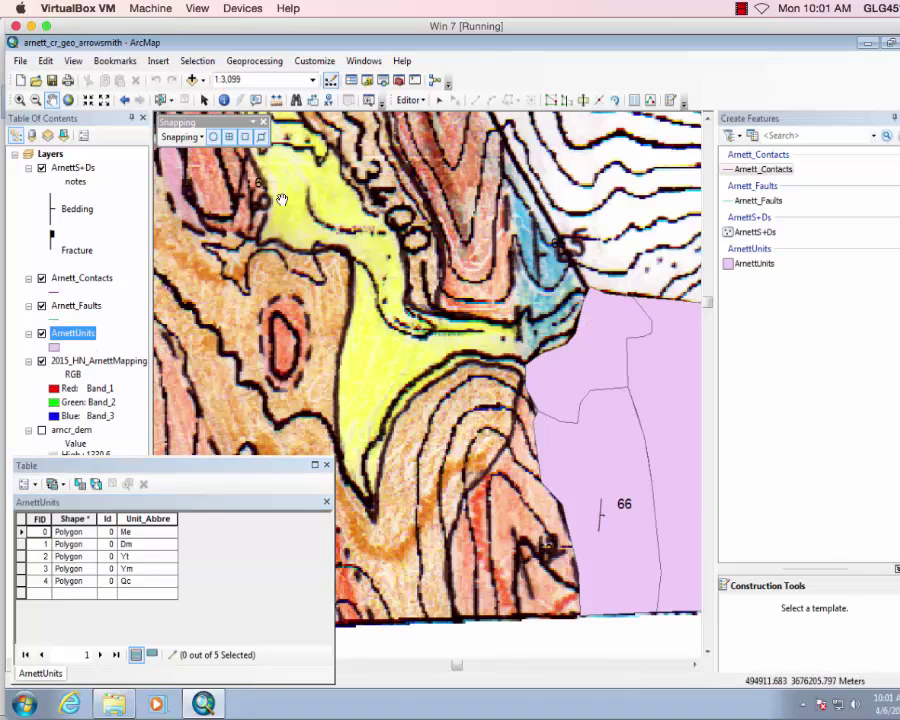
{"action": "left_click", "coordinate": [423, 102]}
{"action": "left_click", "coordinate": [423, 102]}
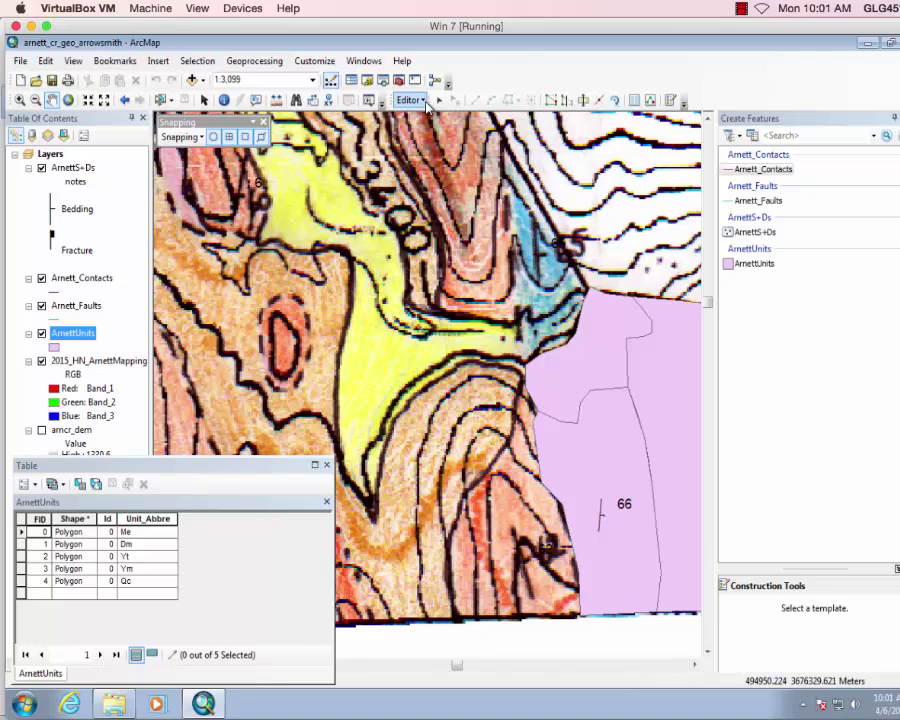
{"action": "left_click", "coordinate": [750, 264]}
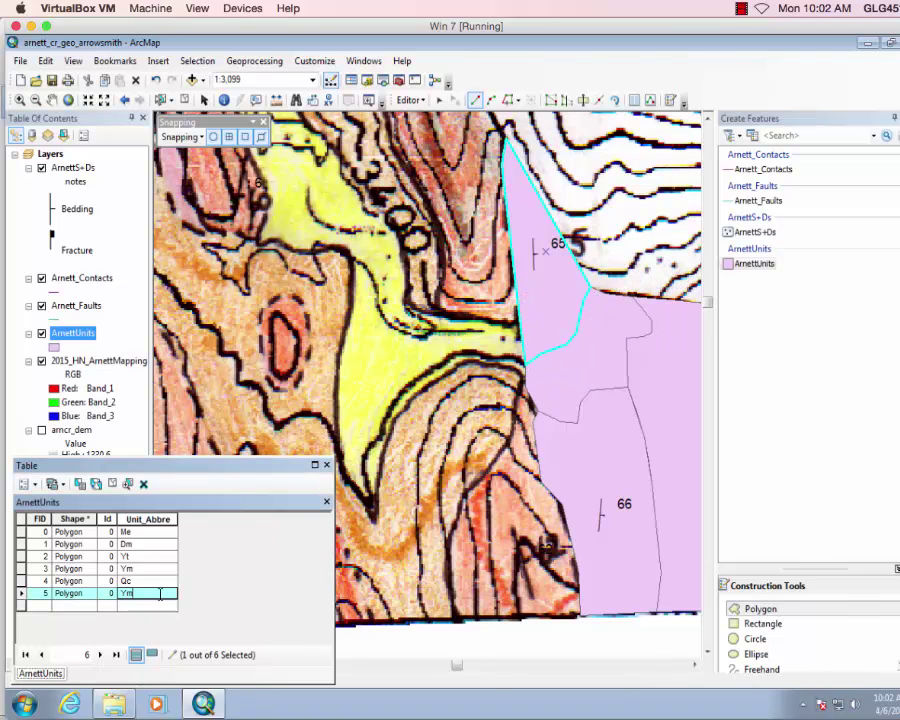
Digitize a polygon around the reddish unit northwest of the northern Ym polygon, snapping to the vertices of their shared edge.
{"action": "left_click", "coordinate": [707, 208]}
{"action": "left_click", "coordinate": [505, 300]}
{"action": "left_click", "coordinate": [425, 148]}
{"action": "left_click", "coordinate": [707, 119]}
{"action": "left_click", "coordinate": [366, 155]}
{"action": "left_click", "coordinate": [366, 174]}
{"action": "left_click", "coordinate": [362, 191]}
{"action": "left_click", "coordinate": [354, 205]}
{"action": "left_click", "coordinate": [353, 232]}
{"action": "left_click", "coordinate": [359, 270]}
{"action": "left_click", "coordinate": [366, 302]}
{"action": "left_click", "coordinate": [377, 314]}
{"action": "left_click", "coordinate": [389, 336]}
{"action": "left_click", "coordinate": [399, 378]}
{"action": "left_click", "coordinate": [414, 396]}
{"action": "left_click", "coordinate": [434, 434]}
{"action": "left_click", "coordinate": [442, 487]}
{"action": "left_click", "coordinate": [441, 533]}
{"action": "left_click", "coordinate": [489, 540]}
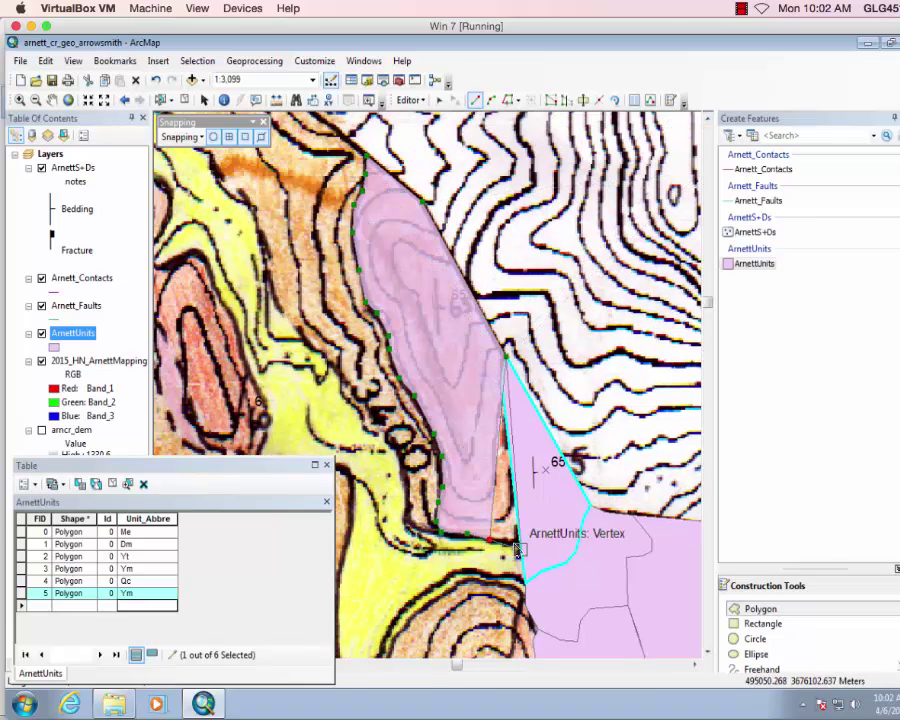
{"action": "left_click", "coordinate": [519, 539]}
{"action": "double_click", "coordinate": [503, 397]}
Enter Yds as the Unit_Abbre of the reddish unit's polygon.
{"action": "left_click", "coordinate": [146, 605]}
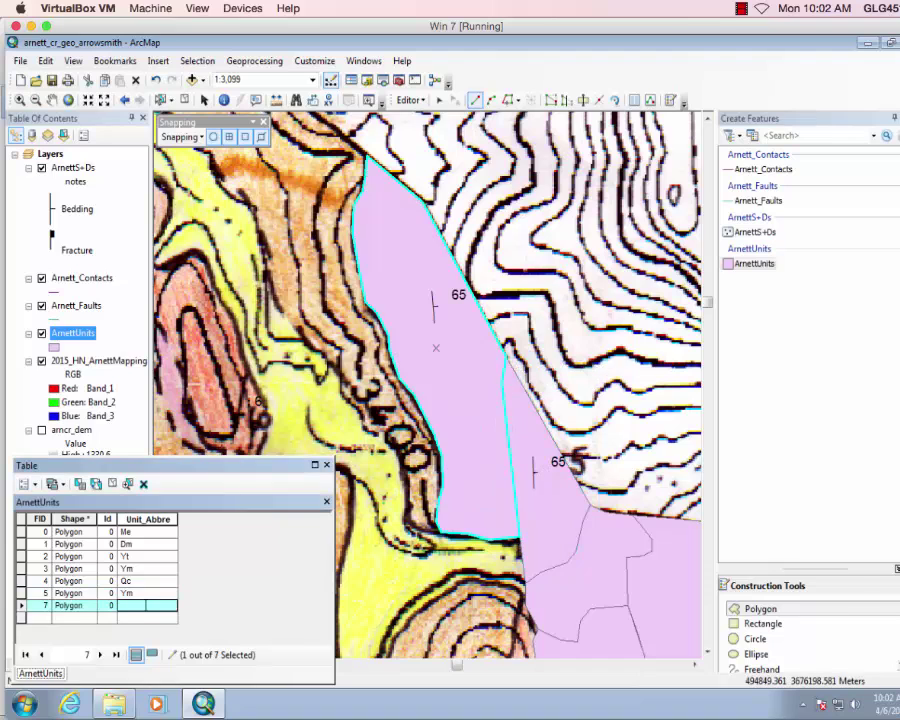
{"action": "type", "text": "Yds"}
{"action": "key", "text": "Return"}
Digitize a polygon around the orange unit west of the Yds polygon, following the yellow contact and snapping to the shared Yds edge.
{"action": "left_click", "coordinate": [441, 532]}
{"action": "left_click", "coordinate": [411, 527]}
{"action": "left_click", "coordinate": [406, 497]}
{"action": "left_click", "coordinate": [403, 457]}
{"action": "left_click", "coordinate": [380, 430]}
{"action": "left_click", "coordinate": [365, 413]}
{"action": "left_click", "coordinate": [274, 301]}
{"action": "left_click", "coordinate": [269, 256]}
{"action": "left_click", "coordinate": [245, 199]}
{"action": "left_click", "coordinate": [221, 172]}
{"action": "left_click", "coordinate": [707, 119]}
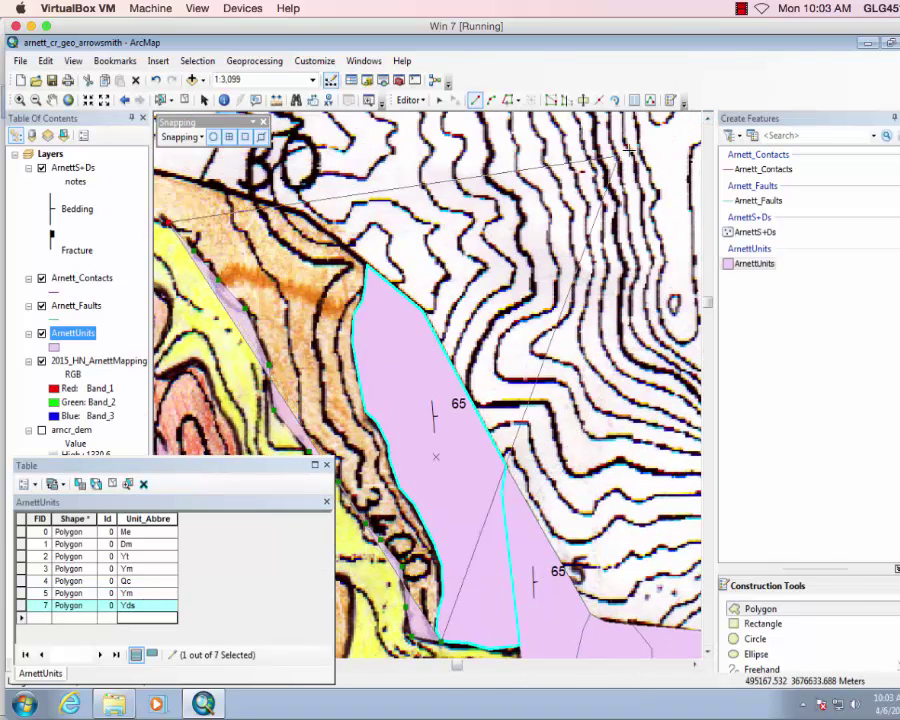
{"action": "left_click", "coordinate": [707, 119]}
{"action": "left_click_drag", "start_coordinate": [142, 466], "coordinate": [144, 430]}
{"action": "double_click", "coordinate": [215, 665]}
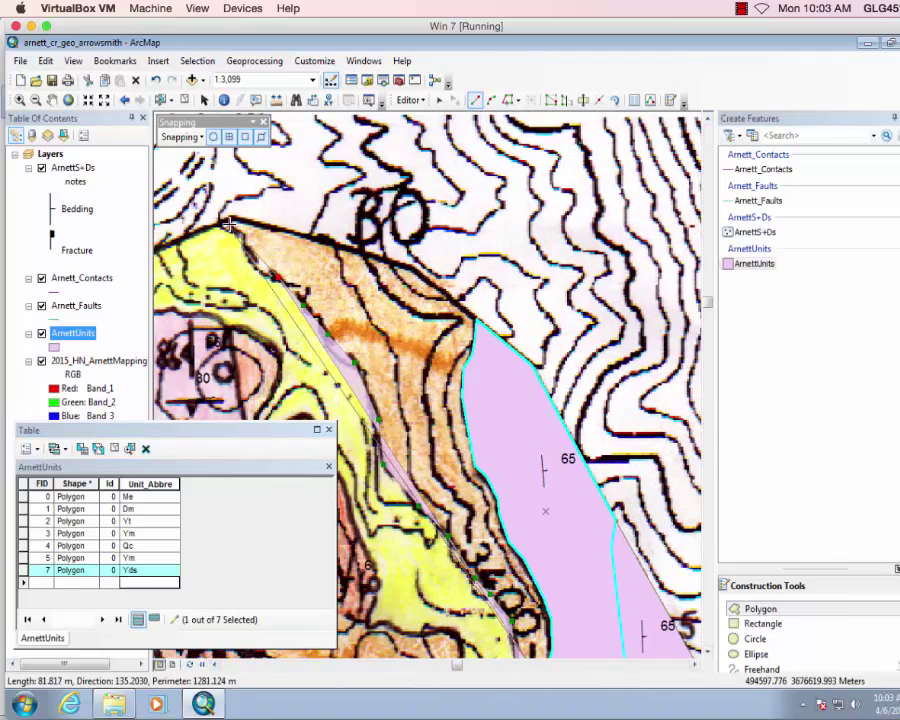
{"action": "left_click", "coordinate": [227, 222]}
{"action": "left_click", "coordinate": [234, 217]}
{"action": "left_click", "coordinate": [410, 267]}
{"action": "left_click", "coordinate": [477, 320]}
{"action": "left_click", "coordinate": [475, 338]}
{"action": "left_click", "coordinate": [472, 355]}
{"action": "left_click", "coordinate": [463, 369]}
{"action": "left_click", "coordinate": [462, 396]}
{"action": "left_click", "coordinate": [475, 466]}
{"action": "left_click", "coordinate": [487, 477]}
{"action": "left_click", "coordinate": [498, 500]}
{"action": "left_click", "coordinate": [499, 513]}
{"action": "left_click", "coordinate": [509, 542]}
{"action": "left_click", "coordinate": [524, 560]}
{"action": "left_click", "coordinate": [537, 585]}
{"action": "left_click", "coordinate": [551, 620]}
{"action": "left_click", "coordinate": [707, 652]}
{"action": "left_click", "coordinate": [552, 540]}
{"action": "left_click", "coordinate": [547, 557]}
{"action": "left_click", "coordinate": [547, 573]}
{"action": "double_click", "coordinate": [549, 586]}
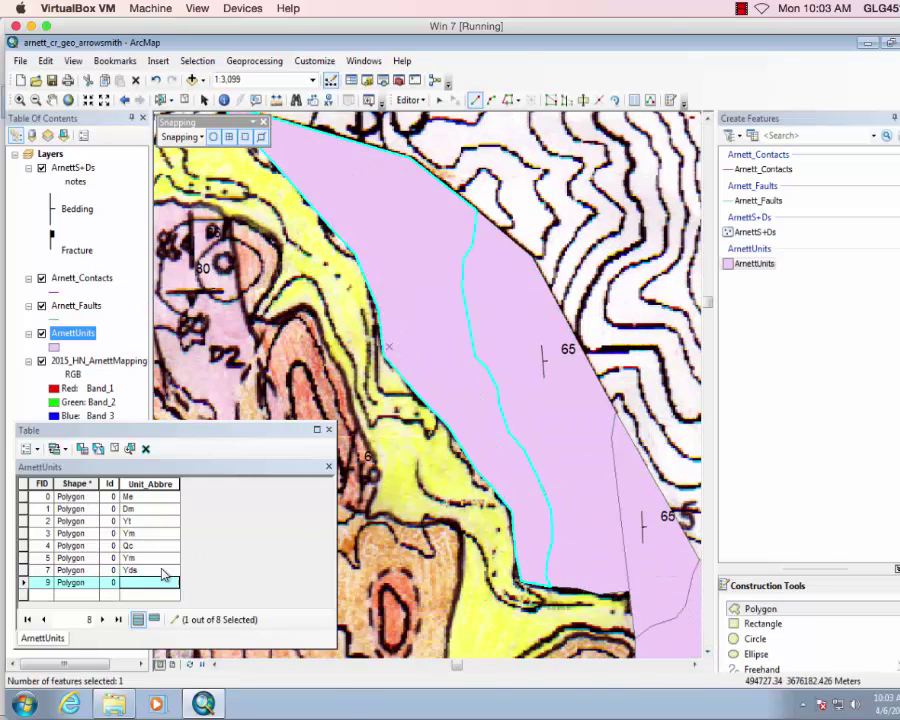
Enter Qc as the Unit_Abbre of the orange unit's polygon west of Yds.
{"action": "type", "text": "Qc"}
{"action": "key", "text": "Down"}
Start a polygon for the yellow unit at the southern Qc corner vertex and trace its contact around the pointed southern lobe.
{"action": "left_click", "coordinate": [628, 428]}
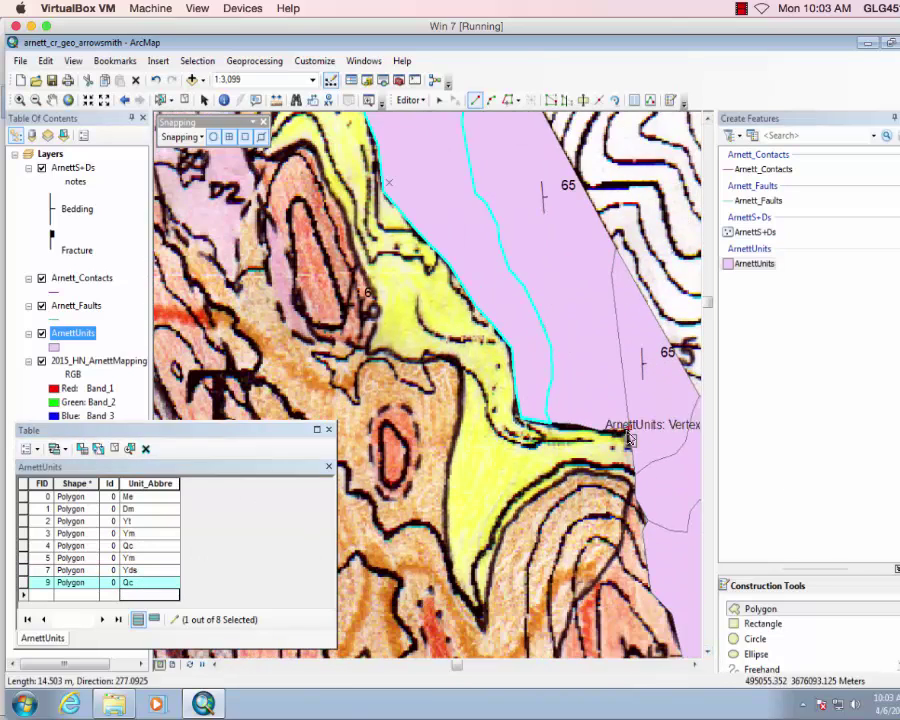
{"action": "left_click", "coordinate": [507, 525]}
{"action": "left_click", "coordinate": [490, 566]}
{"action": "left_click", "coordinate": [484, 631]}
{"action": "left_click", "coordinate": [463, 600]}
{"action": "left_click", "coordinate": [449, 567]}
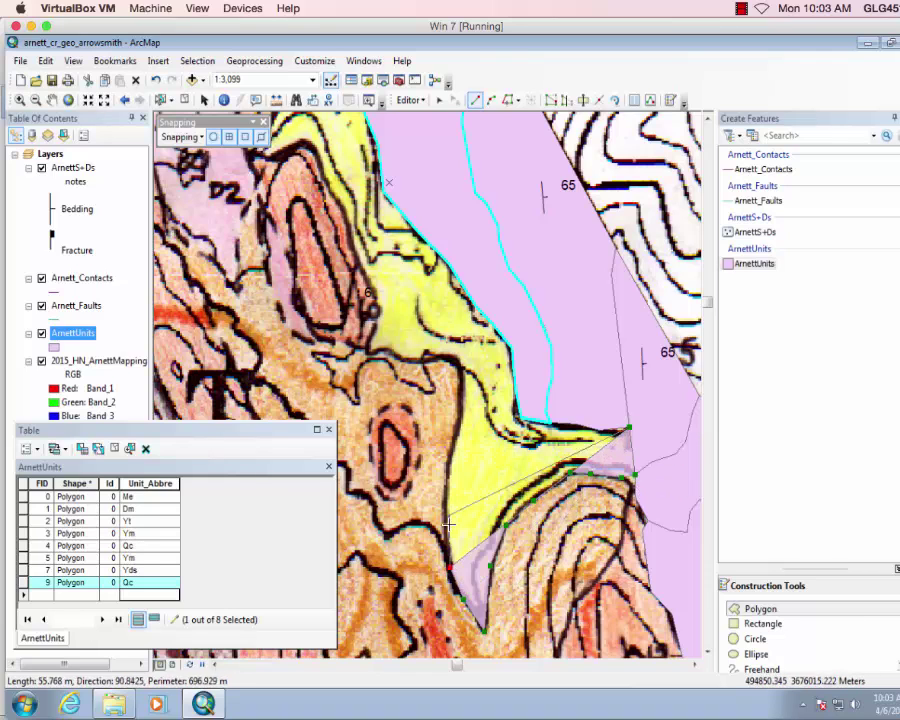
{"action": "left_click", "coordinate": [447, 494]}
{"action": "left_click", "coordinate": [447, 458]}
{"action": "left_click", "coordinate": [461, 419]}
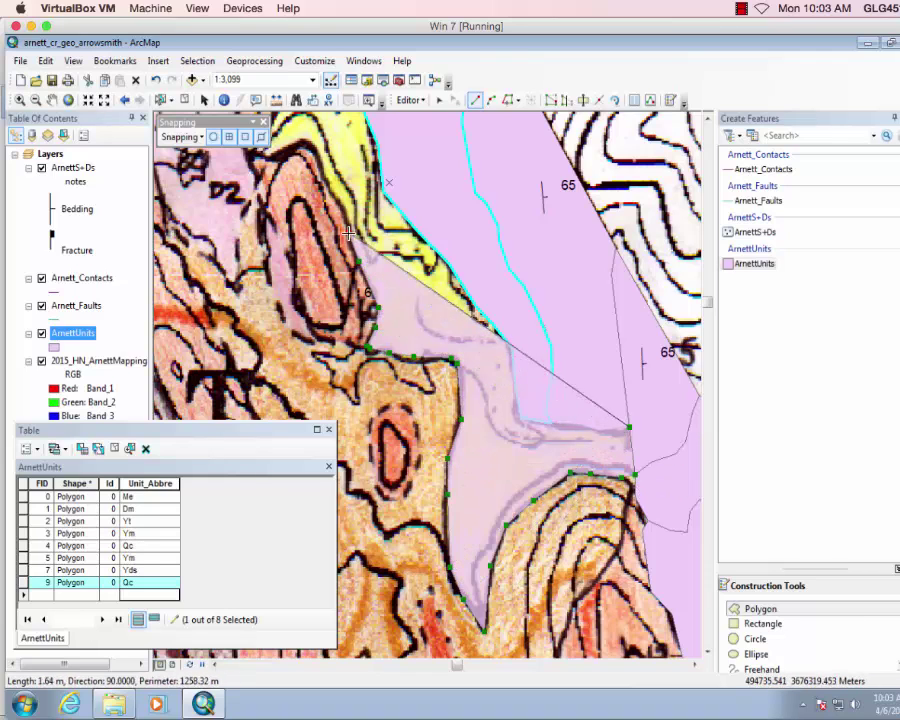
Continue tracing the yellow unit's inner contact northwest around the orange, pink and gray units and south down the narrow western strip.
{"action": "key", "text": "Up"}
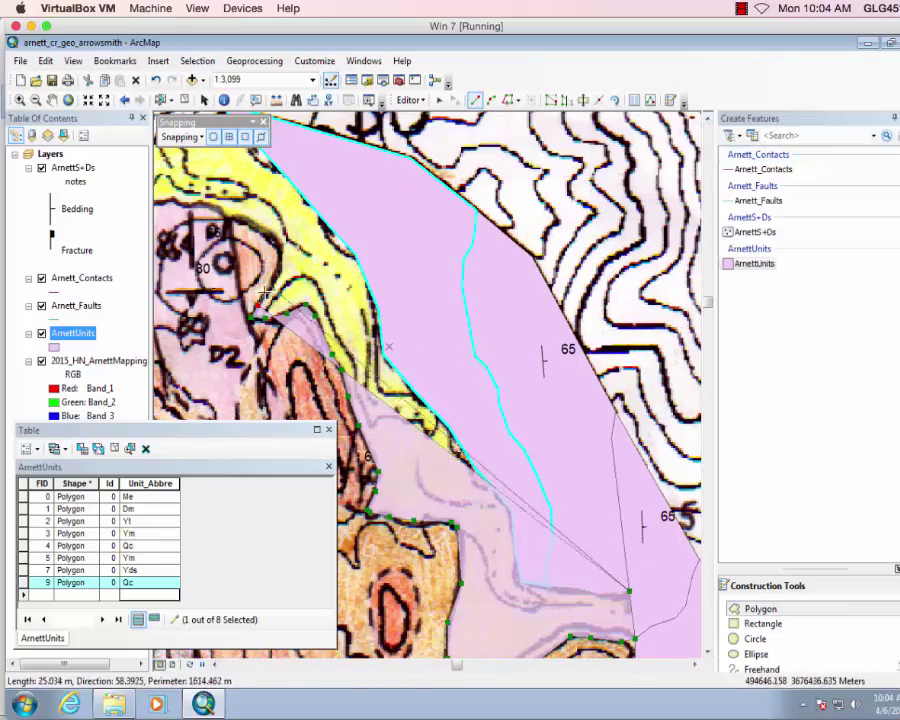
{"action": "left_click", "coordinate": [707, 118]}
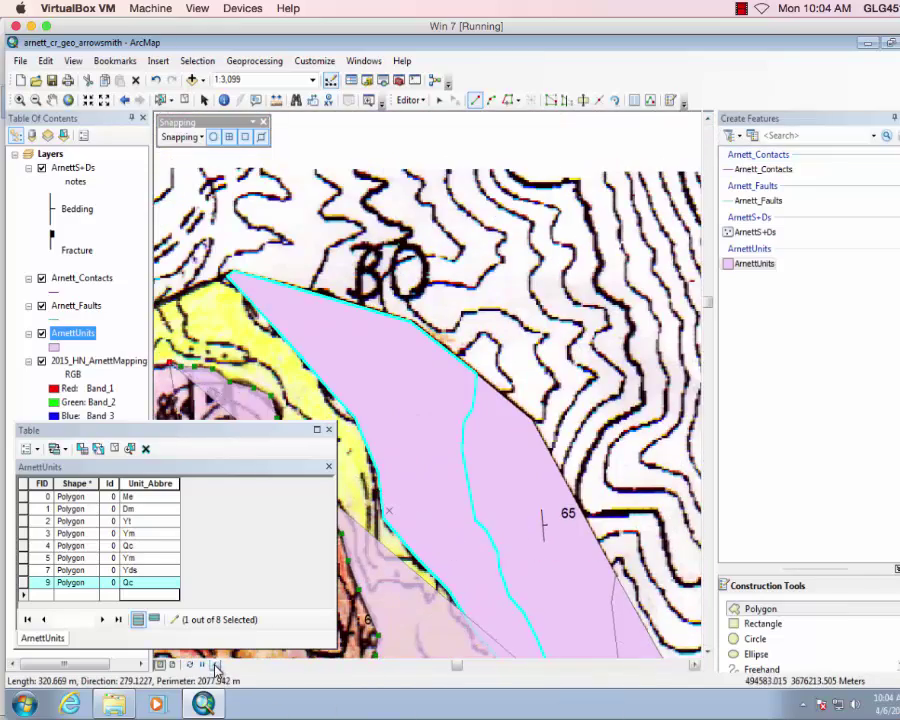
{"action": "left_click", "coordinate": [215, 665]}
{"action": "left_click", "coordinate": [695, 665]}
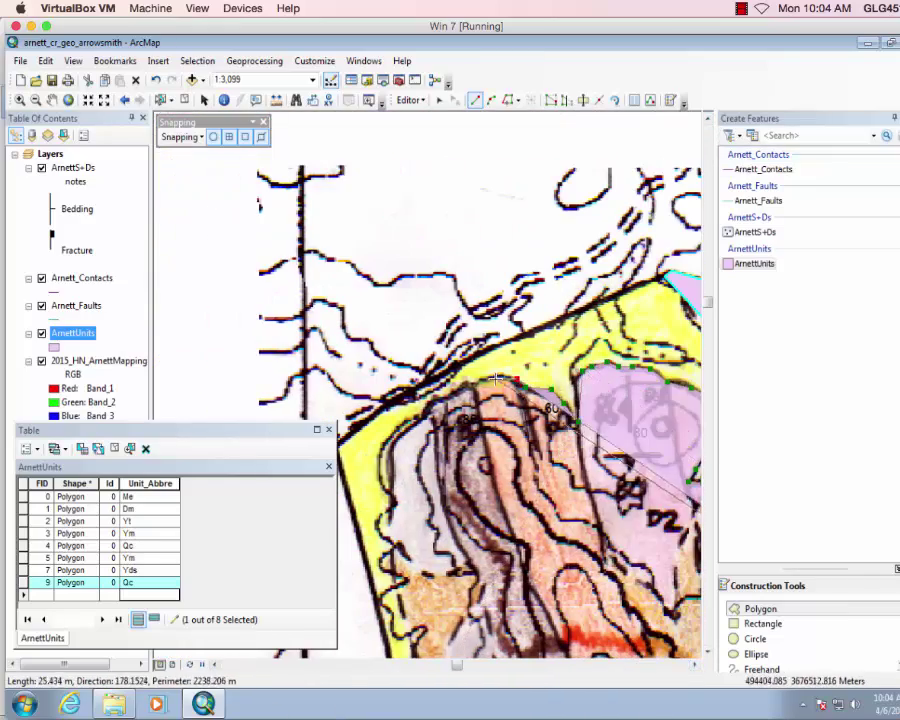
{"action": "key", "text": "Down"}
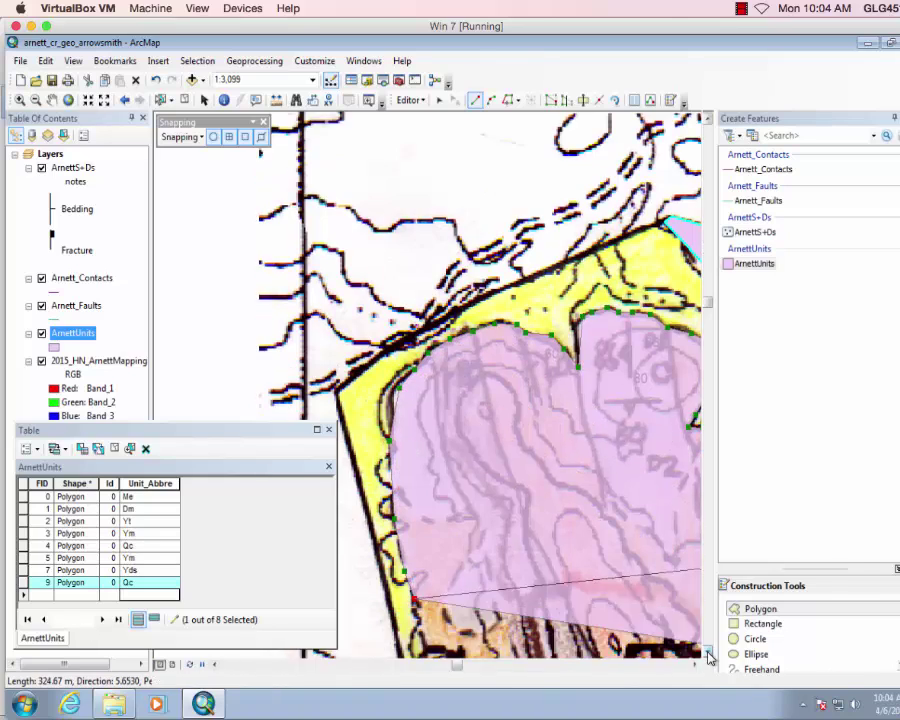
{"action": "key", "text": "Down"}
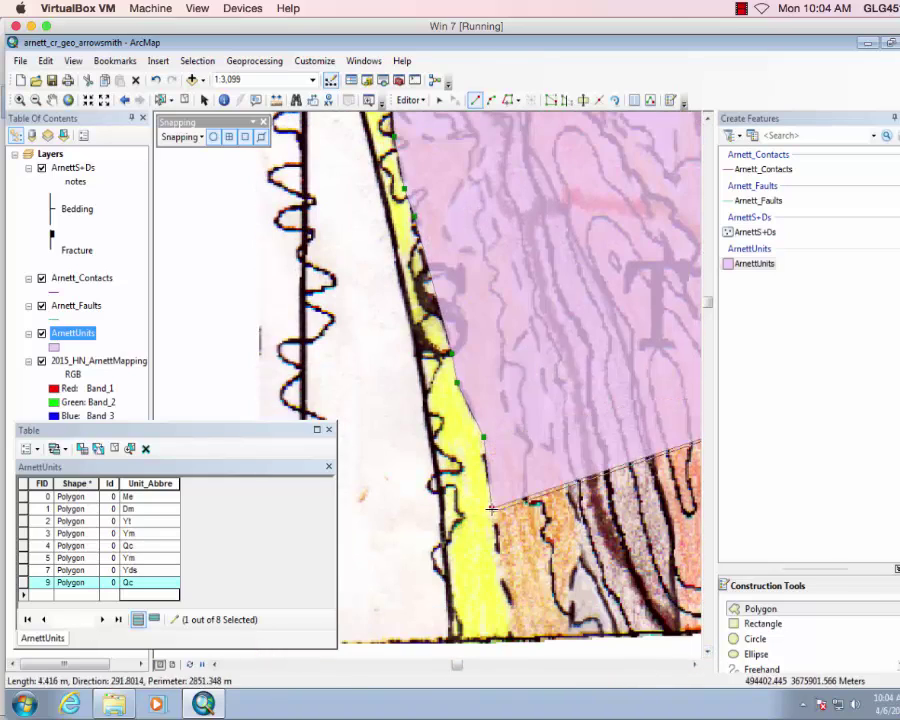
Trace the yellow unit's outer edge north along the western map boundary and northeast to the Qc polygon's northern corner vertex.
{"action": "left_click", "coordinate": [415, 336]}
{"action": "left_click", "coordinate": [367, 124]}
{"action": "left_click", "coordinate": [707, 118]}
{"action": "left_click", "coordinate": [334, 285]}
{"action": "left_click", "coordinate": [463, 199]}
{"action": "left_click", "coordinate": [574, 147]}
{"action": "left_click", "coordinate": [707, 118]}
{"action": "left_click", "coordinate": [665, 167]}
Complete the yellow unit's polygon by snapping along the shared Qc edge, and enter Qa as its Unit_Abbre.
{"action": "left_click", "coordinate": [695, 664]}
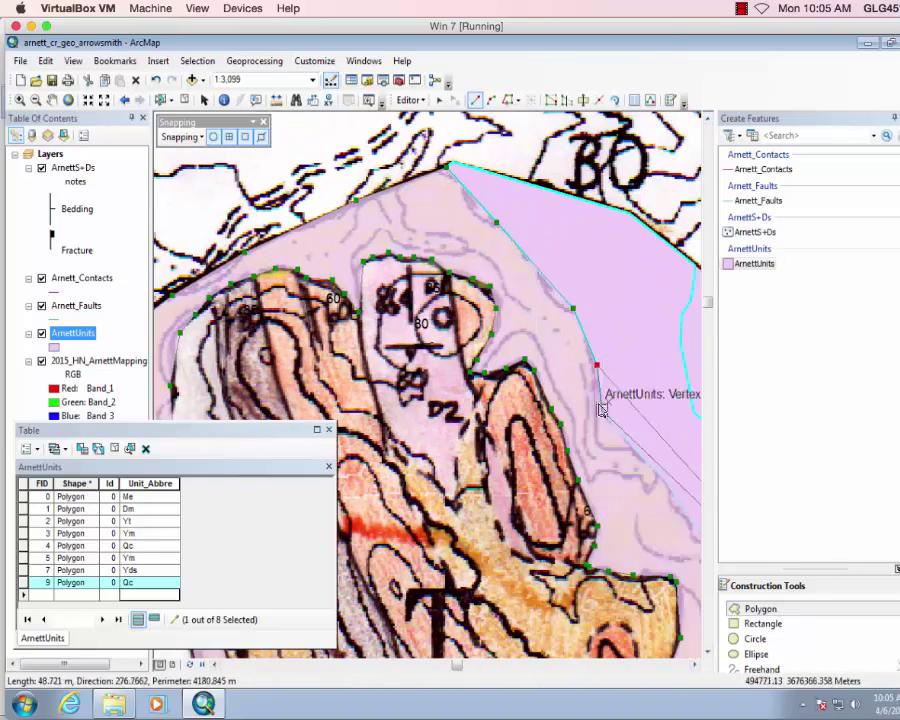
{"action": "key", "text": "Right"}
{"action": "left_click", "coordinate": [530, 523]}
{"action": "left_click", "coordinate": [567, 566]}
{"action": "left_click", "coordinate": [576, 636]}
{"action": "left_click", "coordinate": [605, 641]}
{"action": "left_click", "coordinate": [695, 664]}
{"action": "left_click", "coordinate": [707, 653]}
{"action": "left_click", "coordinate": [600, 595]}
{"action": "double_click", "coordinate": [603, 603]}
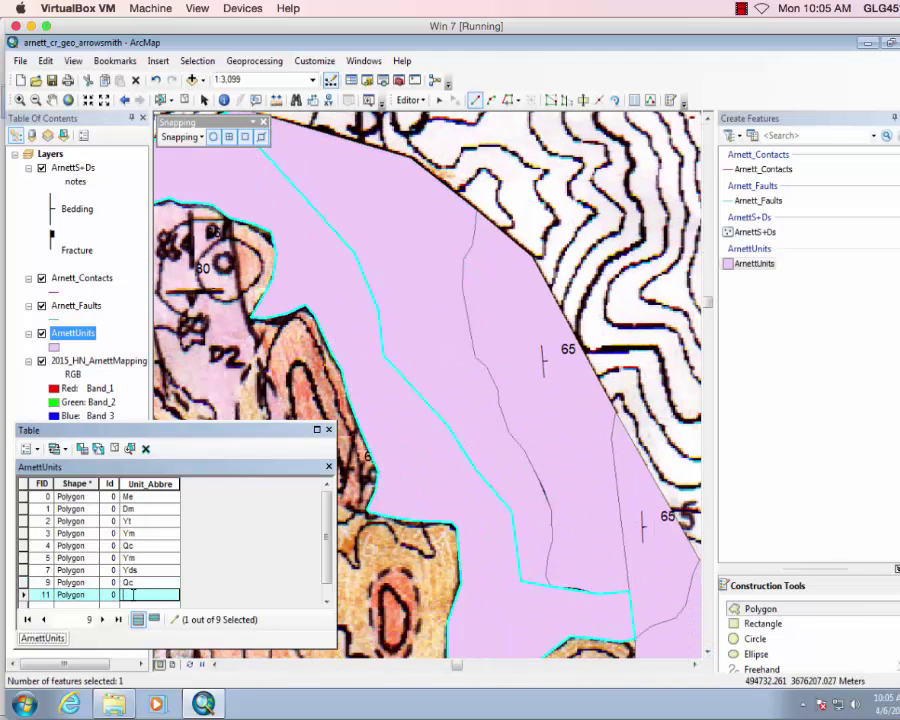
{"action": "key", "text": "Return"}
Digitize a polygon around the small orange unit between the pink unit marked D2 and the Qa polygon, snapping to the Qa edge.
{"action": "left_click", "coordinate": [215, 665]}
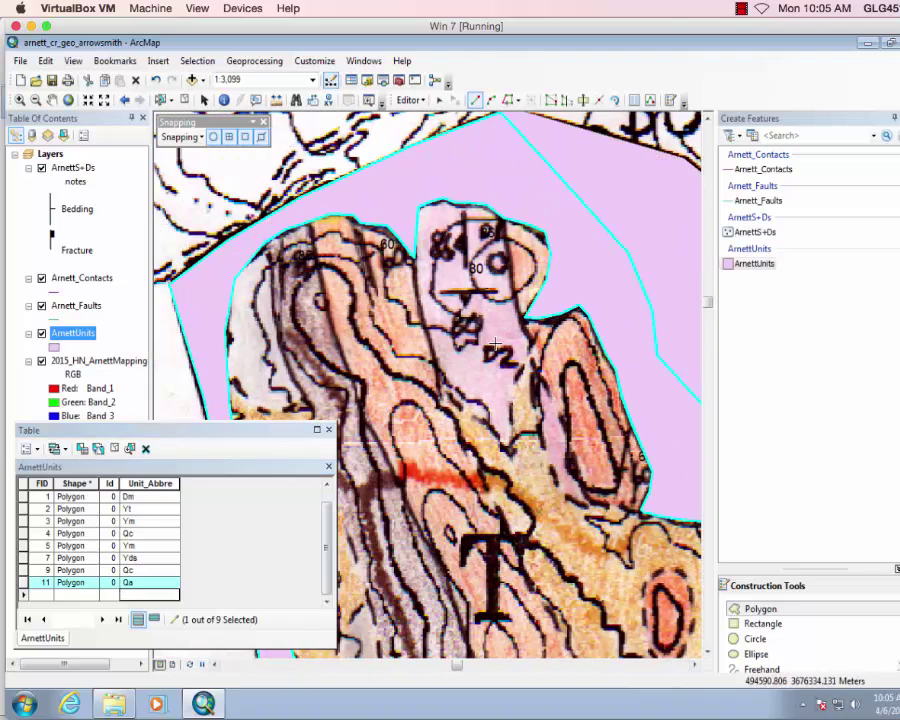
{"action": "left_click", "coordinate": [525, 317]}
{"action": "left_click", "coordinate": [546, 284]}
{"action": "left_click", "coordinate": [551, 255]}
{"action": "left_click", "coordinate": [545, 232]}
{"action": "double_click", "coordinate": [503, 217]}
Enter Yd as the Unit_Abbre of the small orange unit's polygon.
{"action": "left_click", "coordinate": [128, 596]}
{"action": "type", "text": "Yd"}
{"action": "left_click", "coordinate": [127, 595]}
{"action": "type", "text": "Yd"}
{"action": "key", "text": "Return"}
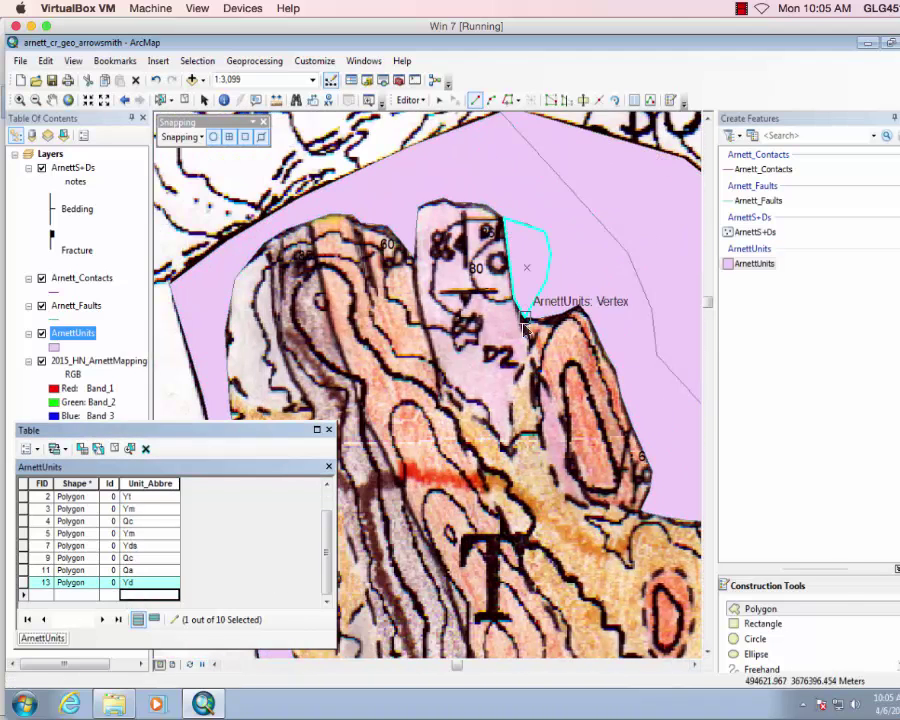
Digitize a polygon around the elongated reddish-orange unit south of the small Yd polygon, snapping to its shared vertex and the Qa edge.
{"action": "left_click", "coordinate": [524, 318]}
{"action": "left_click", "coordinate": [541, 377]}
{"action": "left_click", "coordinate": [573, 460]}
{"action": "left_click", "coordinate": [586, 498]}
{"action": "left_click", "coordinate": [610, 505]}
{"action": "left_click", "coordinate": [640, 510]}
{"action": "left_click", "coordinate": [649, 491]}
{"action": "left_click", "coordinate": [652, 471]}
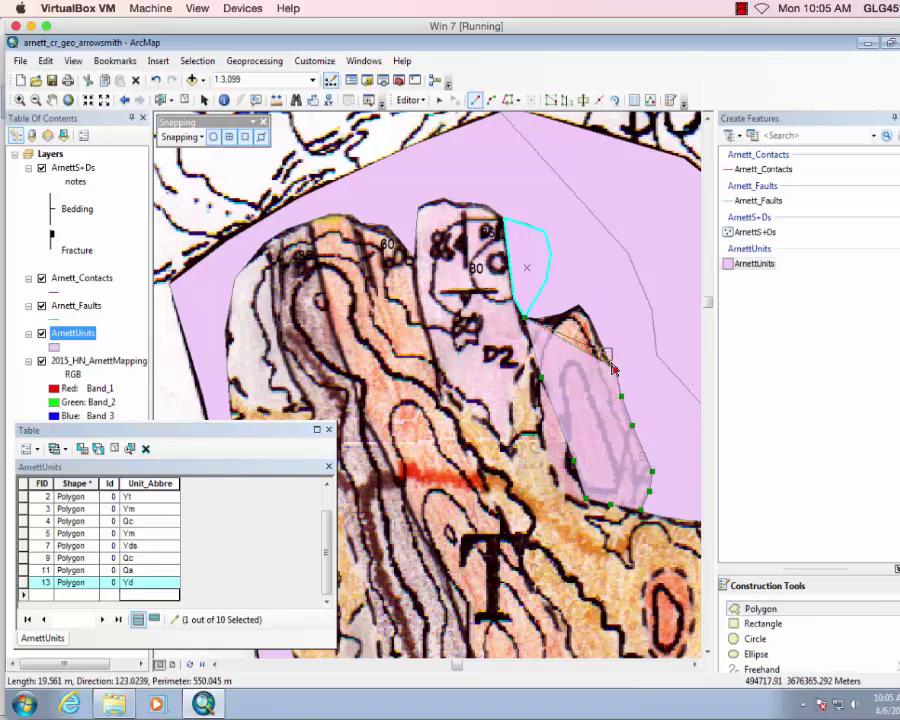
{"action": "left_click", "coordinate": [588, 314]}
{"action": "left_click", "coordinate": [579, 305]}
{"action": "left_click", "coordinate": [562, 312]}
{"action": "left_click", "coordinate": [542, 319]}
{"action": "double_click", "coordinate": [525, 317]}
Enter Yd as the Unit_Abbre of the elongated reddish-orange unit's polygon.
{"action": "left_click", "coordinate": [136, 595]}
{"action": "type", "text": "Yd"}
{"action": "key", "text": "Return"}
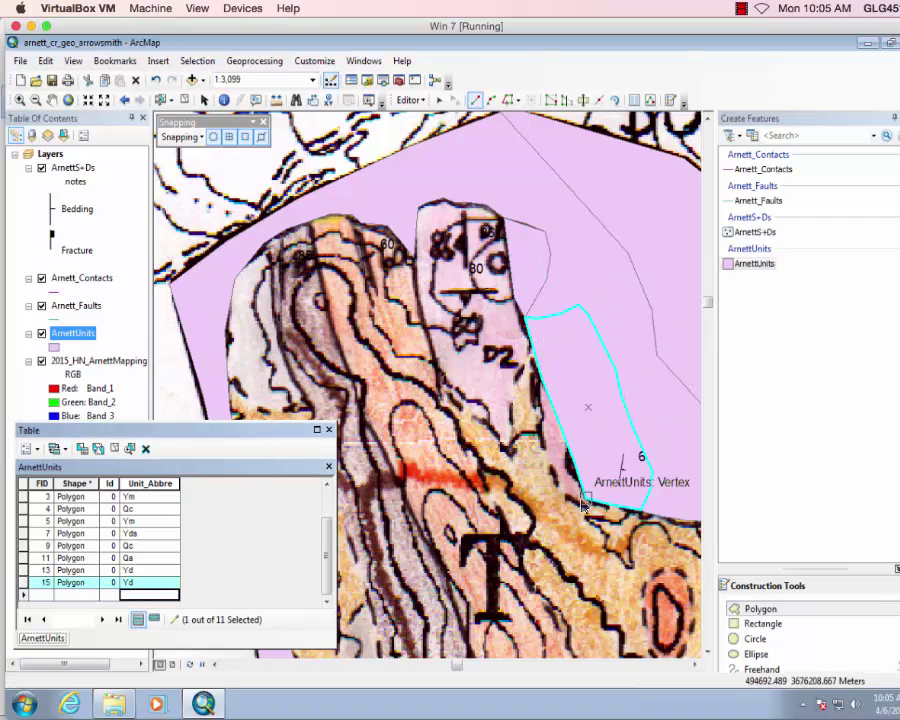
Digitize a polygon around the narrow pink sliver along the west side of the elongated Yd polygon, snapping to its shared edge.
{"action": "left_click", "coordinate": [586, 498]}
{"action": "left_click", "coordinate": [570, 499]}
{"action": "left_click", "coordinate": [553, 469]}
{"action": "left_click", "coordinate": [537, 430]}
{"action": "left_click", "coordinate": [542, 387]}
{"action": "left_click", "coordinate": [533, 353]}
{"action": "double_click", "coordinate": [586, 498]}
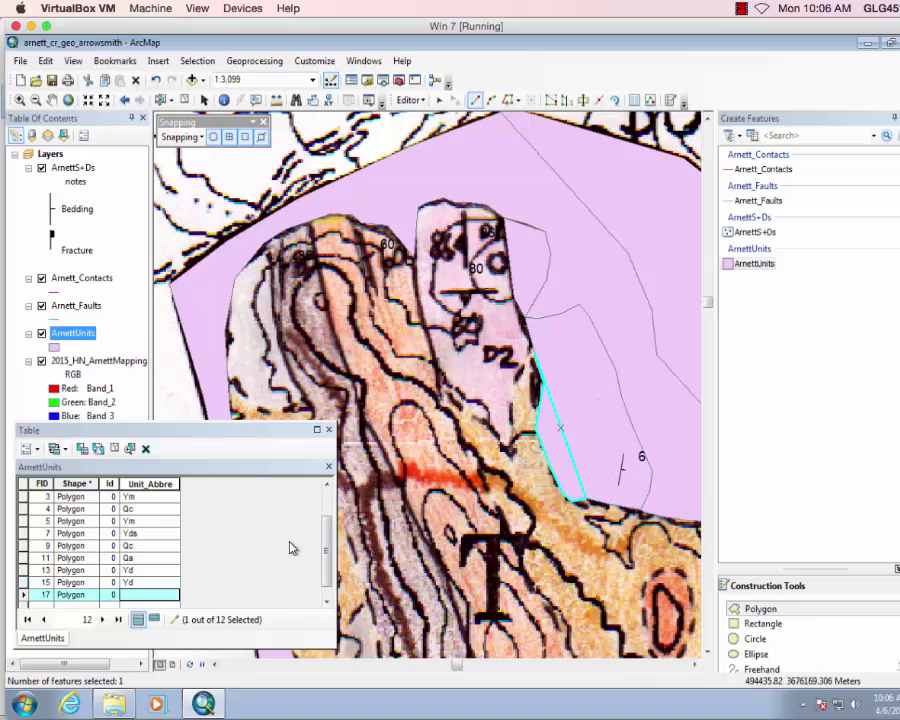
Enter Yds as the Unit_Abbre of the narrow pink sliver's polygon.
{"action": "left_click", "coordinate": [133, 598]}
{"action": "type", "text": "Yds"}
{"action": "key", "text": "Return"}
Digitize a polygon around the pink unit marked D2, snapping to the surrounding Qa, Yd and Yds vertices.
{"action": "left_click", "coordinate": [535, 354]}
{"action": "left_click", "coordinate": [517, 376]}
{"action": "left_click", "coordinate": [511, 451]}
{"action": "left_click", "coordinate": [481, 416]}
{"action": "left_click", "coordinate": [462, 407]}
{"action": "left_click", "coordinate": [423, 320]}
{"action": "left_click", "coordinate": [413, 258]}
{"action": "left_click", "coordinate": [418, 207]}
{"action": "left_click", "coordinate": [443, 198]}
{"action": "left_click", "coordinate": [455, 202]}
{"action": "left_click", "coordinate": [468, 202]}
{"action": "left_click", "coordinate": [486, 205]}
{"action": "left_click", "coordinate": [504, 217]}
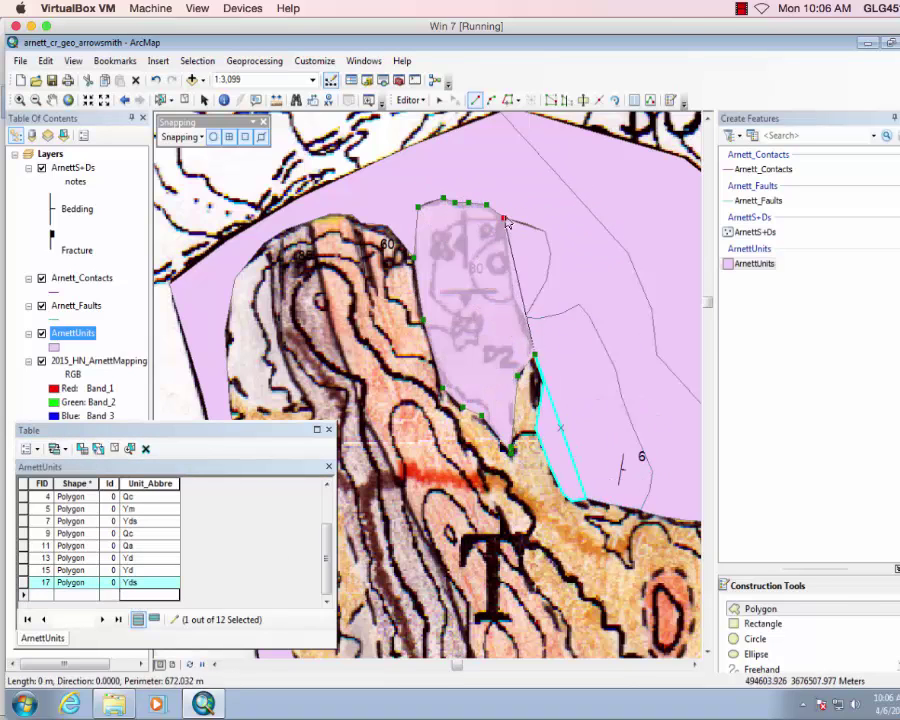
{"action": "double_click", "coordinate": [528, 330]}
Enter Yd as the Unit_Abbre of the polygon around the pink unit marked D2.
{"action": "left_click", "coordinate": [133, 590]}
{"action": "type", "text": "Yd"}
{"action": "key", "text": "Return"}
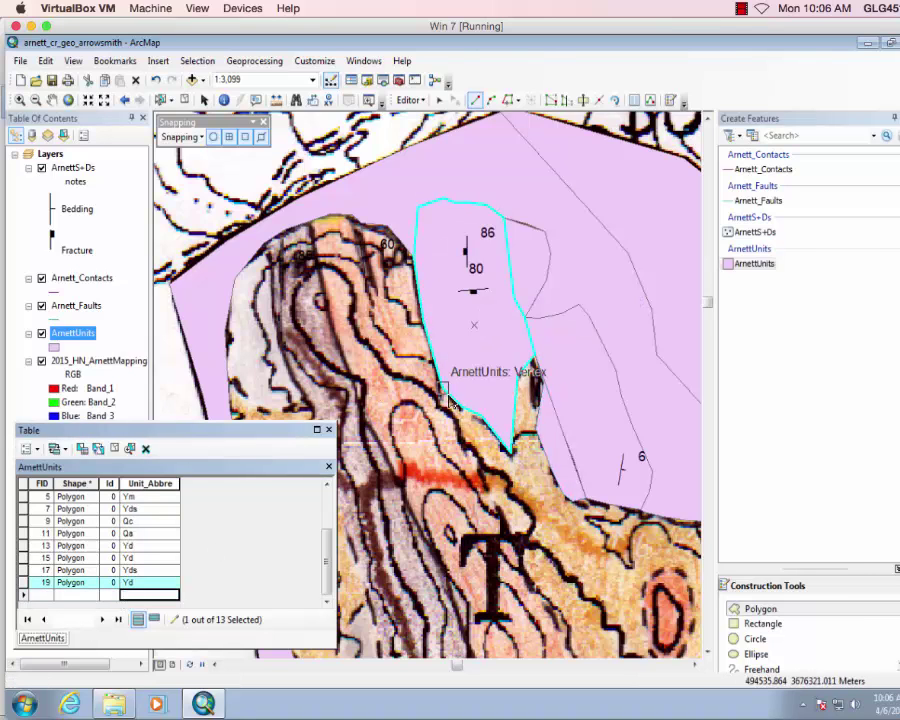
Start a polygon for the large tan-orange unit at the pink D2 unit's southwestern vertex and trace its western contact to the southern map boundary.
{"action": "left_click", "coordinate": [708, 652]}
{"action": "left_click", "coordinate": [708, 652]}
{"action": "left_click", "coordinate": [708, 652]}
{"action": "left_click", "coordinate": [694, 665]}
{"action": "left_click", "coordinate": [694, 665]}
{"action": "left_click", "coordinate": [694, 665]}
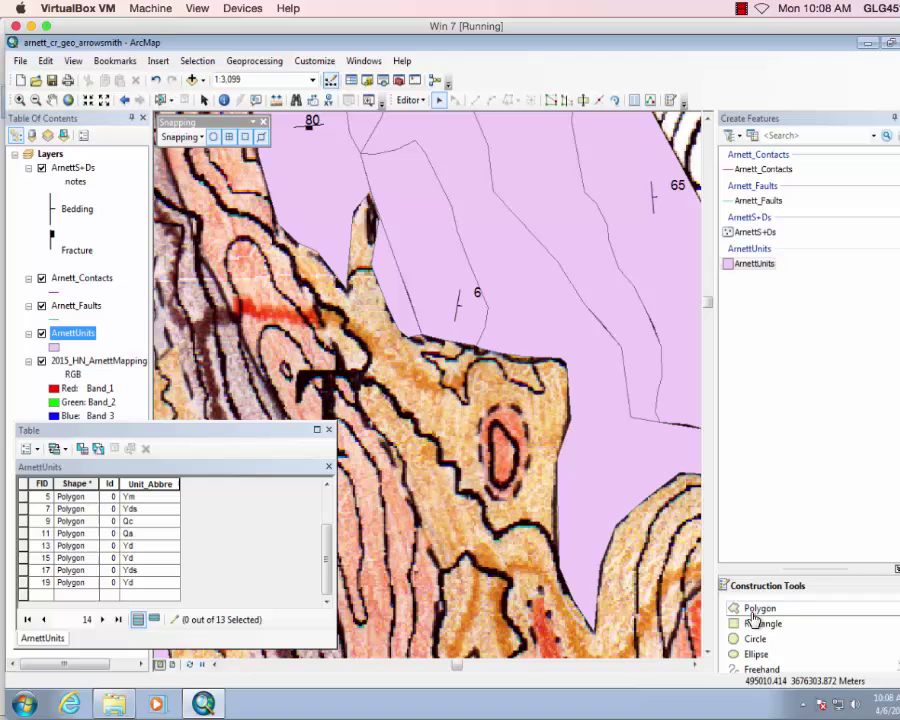
{"action": "left_click", "coordinate": [756, 612]}
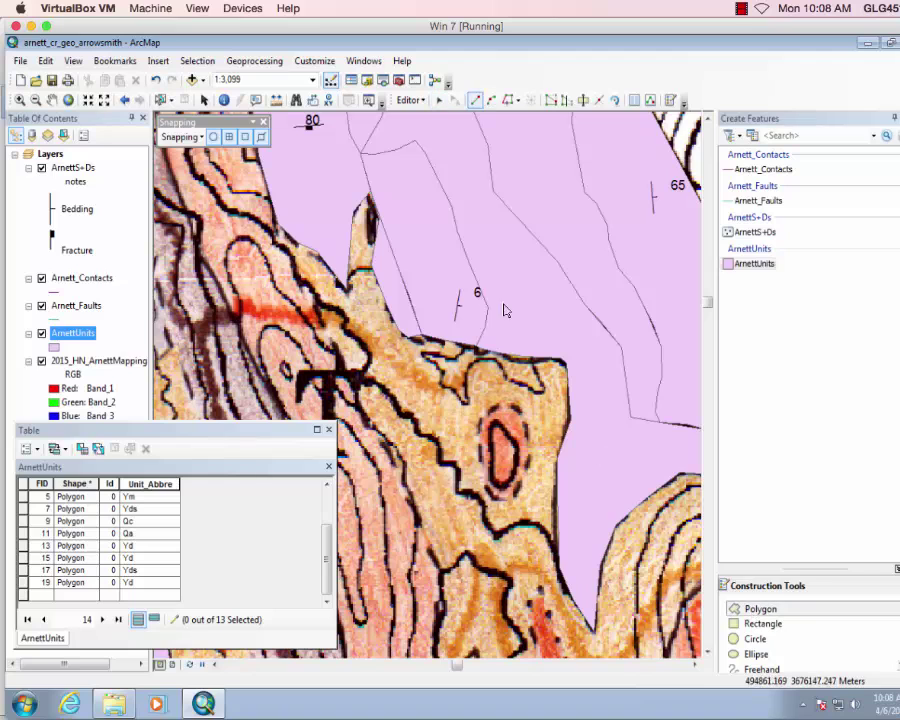
{"action": "left_click", "coordinate": [278, 228]}
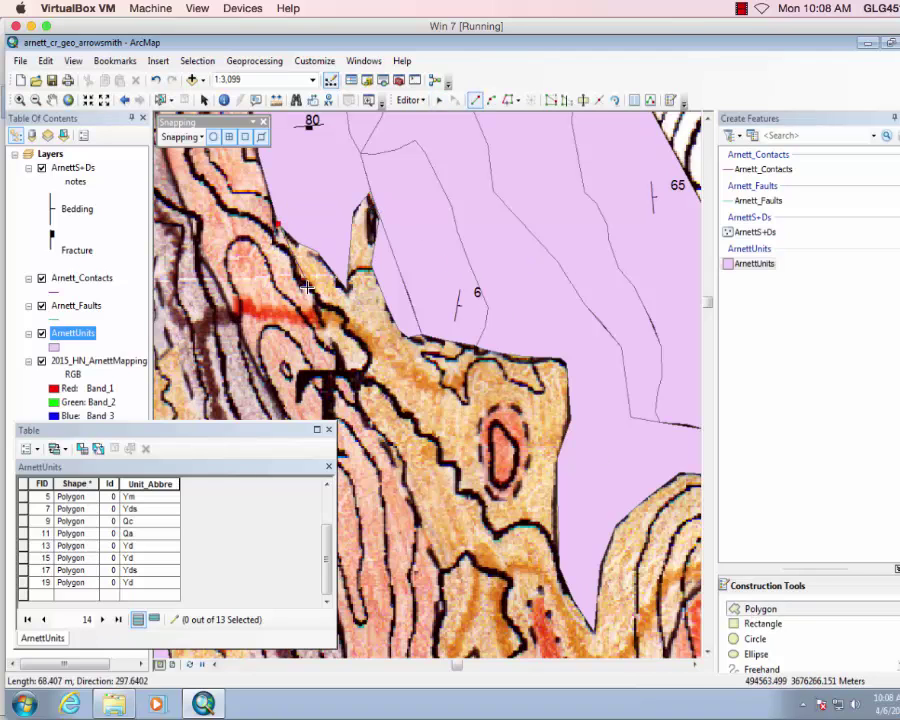
{"action": "left_click", "coordinate": [351, 386]}
{"action": "left_click", "coordinate": [385, 451]}
{"action": "left_click", "coordinate": [436, 563]}
{"action": "left_click", "coordinate": [442, 585]}
{"action": "left_click", "coordinate": [437, 644]}
{"action": "left_click", "coordinate": [707, 652]}
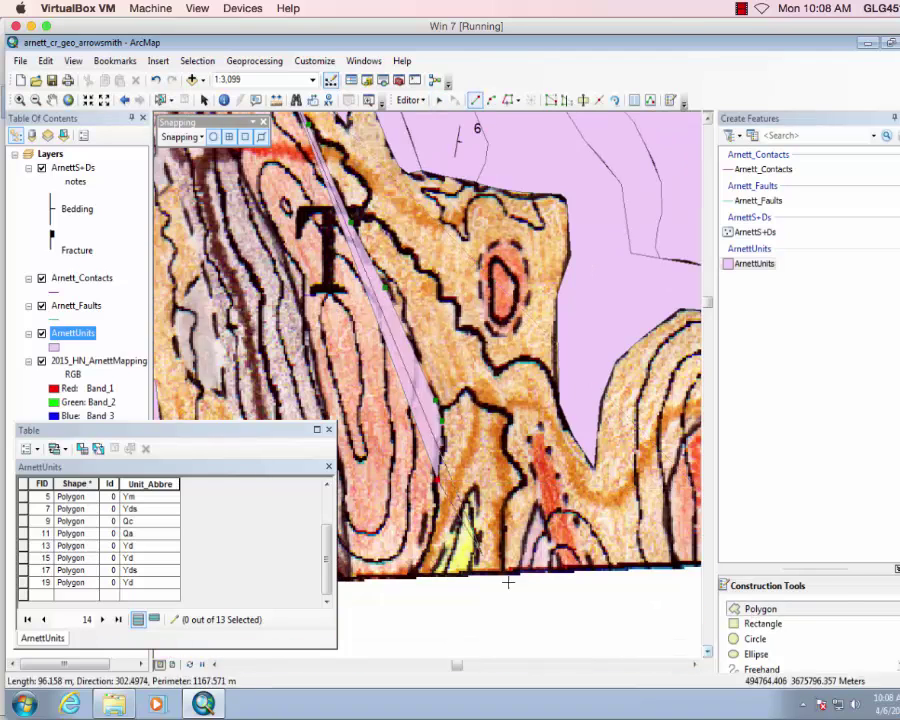
{"action": "left_click", "coordinate": [439, 502]}
{"action": "left_click", "coordinate": [430, 532]}
{"action": "left_click", "coordinate": [413, 575]}
Trace the tan-orange unit's southern edge around the yellow and red wedges and along the southern map boundary to the eastern reddish unit.
{"action": "left_click", "coordinate": [428, 575]}
{"action": "left_click", "coordinate": [442, 551]}
{"action": "left_click", "coordinate": [454, 521]}
{"action": "left_click", "coordinate": [464, 495]}
{"action": "left_click", "coordinate": [468, 484]}
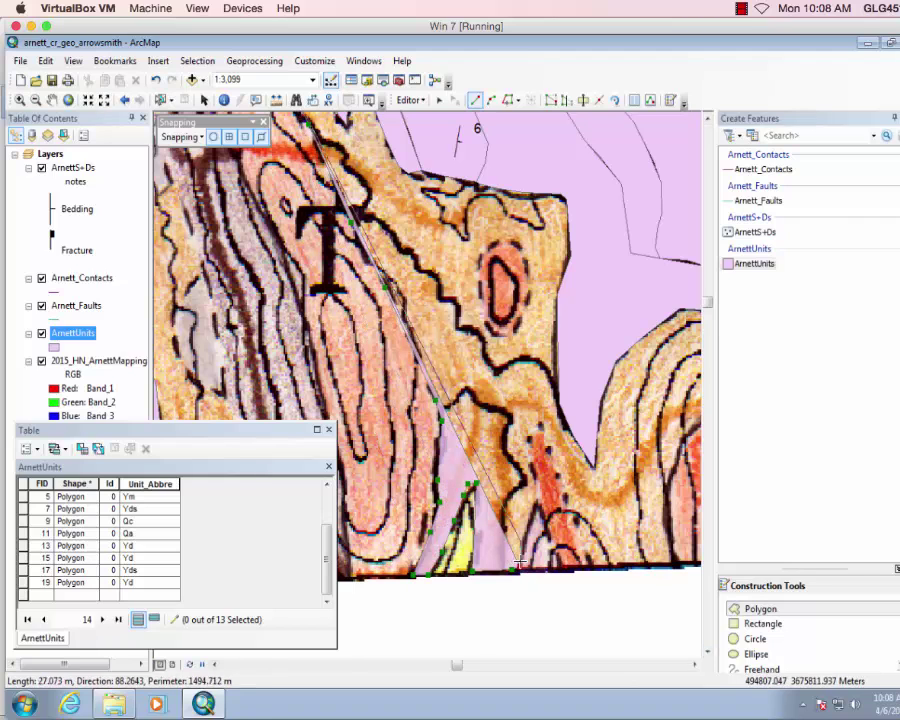
{"action": "left_click", "coordinate": [524, 520]}
{"action": "left_click", "coordinate": [538, 500]}
{"action": "left_click", "coordinate": [532, 470]}
{"action": "left_click", "coordinate": [523, 440]}
{"action": "left_click", "coordinate": [534, 425]}
{"action": "left_click", "coordinate": [543, 426]}
{"action": "left_click", "coordinate": [586, 567]}
{"action": "left_click", "coordinate": [677, 565]}
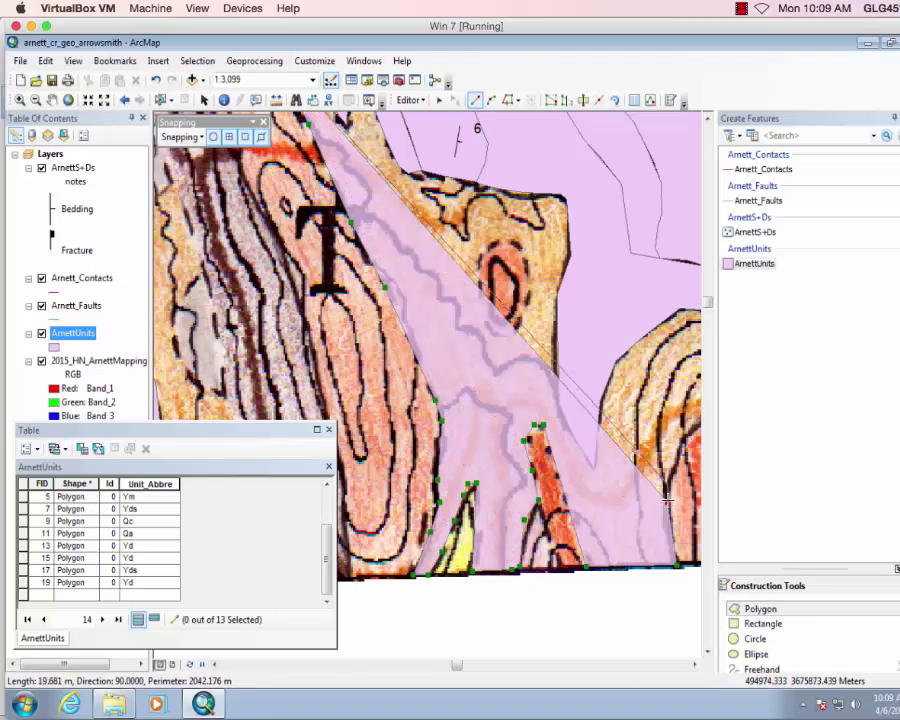
Trace the tan-orange unit's eastern contact north along the reddish unit toward the Qa polygon.
{"action": "left_click", "coordinate": [670, 472]}
{"action": "left_click", "coordinate": [678, 445]}
{"action": "left_click", "coordinate": [694, 428]}
{"action": "left_click", "coordinate": [695, 664]}
{"action": "left_click", "coordinate": [602, 409]}
{"action": "left_click", "coordinate": [617, 387]}
{"action": "left_click", "coordinate": [625, 361]}
{"action": "left_click", "coordinate": [627, 341]}
Continue the tan-orange unit's polygon around the contoured eastern hill, snapping to the shared Qa vertices down to the southern notch.
{"action": "left_click", "coordinate": [621, 313]}
{"action": "left_click", "coordinate": [591, 310]}
{"action": "left_click", "coordinate": [571, 309]}
{"action": "left_click", "coordinate": [534, 335]}
{"action": "left_click", "coordinate": [505, 361]}
{"action": "left_click", "coordinate": [491, 401]}
{"action": "left_click", "coordinate": [484, 466]}
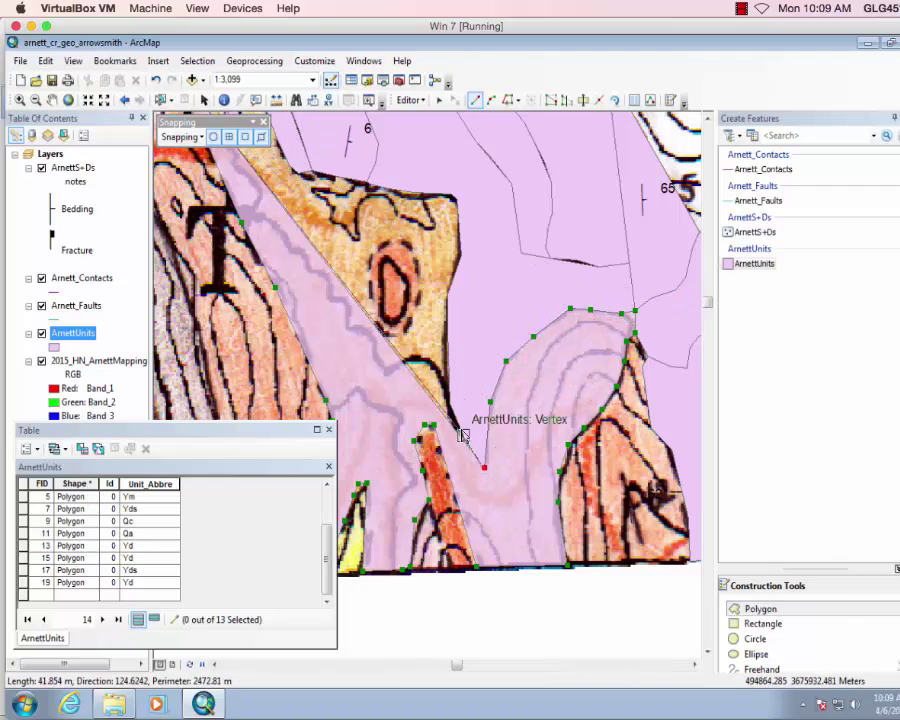
Continue the tan-orange unit's polygon north and west along the Qa, Yd and Yds edges, snapping to their vertices.
{"action": "left_click", "coordinate": [449, 403]}
{"action": "left_click", "coordinate": [447, 293]}
{"action": "left_click", "coordinate": [461, 256]}
{"action": "left_click", "coordinate": [456, 198]}
{"action": "left_click", "coordinate": [413, 191]}
{"action": "left_click", "coordinate": [389, 189]}
{"action": "left_click", "coordinate": [366, 182]}
{"action": "left_click", "coordinate": [337, 178]}
{"action": "left_click", "coordinate": [312, 171]}
{"action": "left_click", "coordinate": [289, 165]}
Trace the tan-orange unit's narrow northern prong between the Yds and pink D2 polygons, and close the polygon at its starting vertex.
{"action": "key", "text": "Up"}
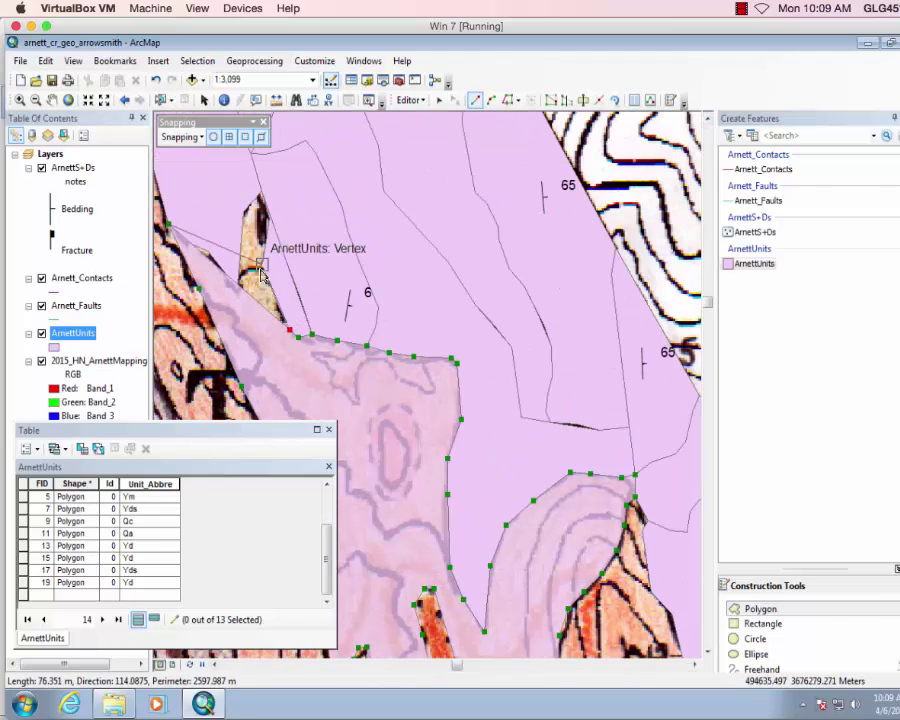
{"action": "left_click", "coordinate": [277, 302]}
{"action": "left_click", "coordinate": [262, 265]}
{"action": "left_click", "coordinate": [268, 213]}
{"action": "left_click", "coordinate": [262, 191]}
{"action": "left_click", "coordinate": [243, 212]}
{"action": "left_click", "coordinate": [239, 265]}
{"action": "left_click", "coordinate": [238, 289]}
{"action": "left_click", "coordinate": [226, 275]}
{"action": "left_click", "coordinate": [208, 251]}
{"action": "left_click", "coordinate": [189, 243]}
{"action": "double_click", "coordinate": [168, 225]}
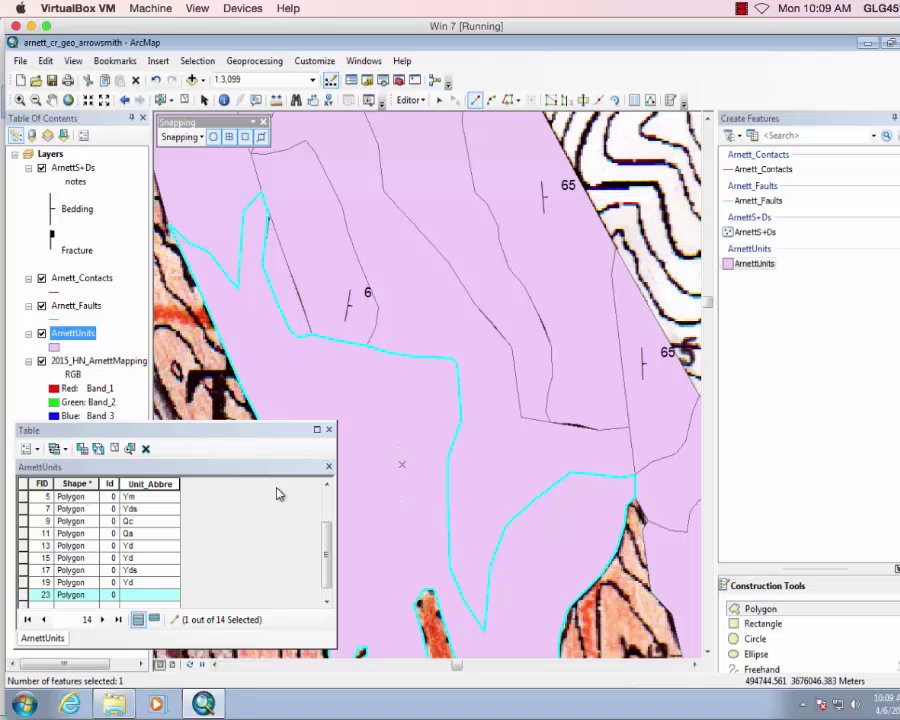
Enter Qc as the Unit_Abbre of the large tan-orange unit's polygon.
{"action": "left_click", "coordinate": [144, 594]}
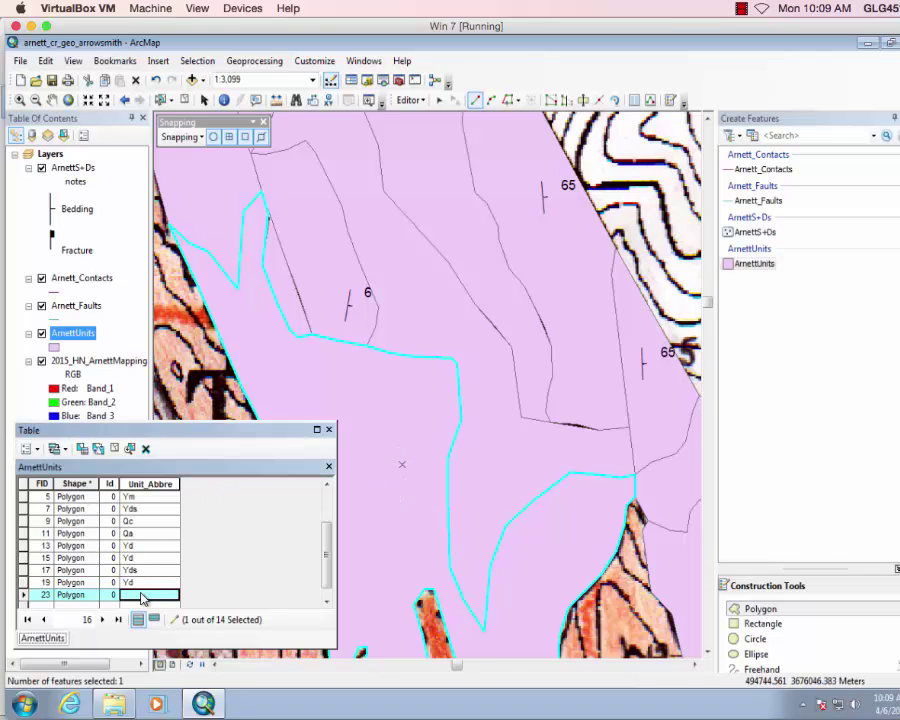
{"action": "type", "text": "Qc"}
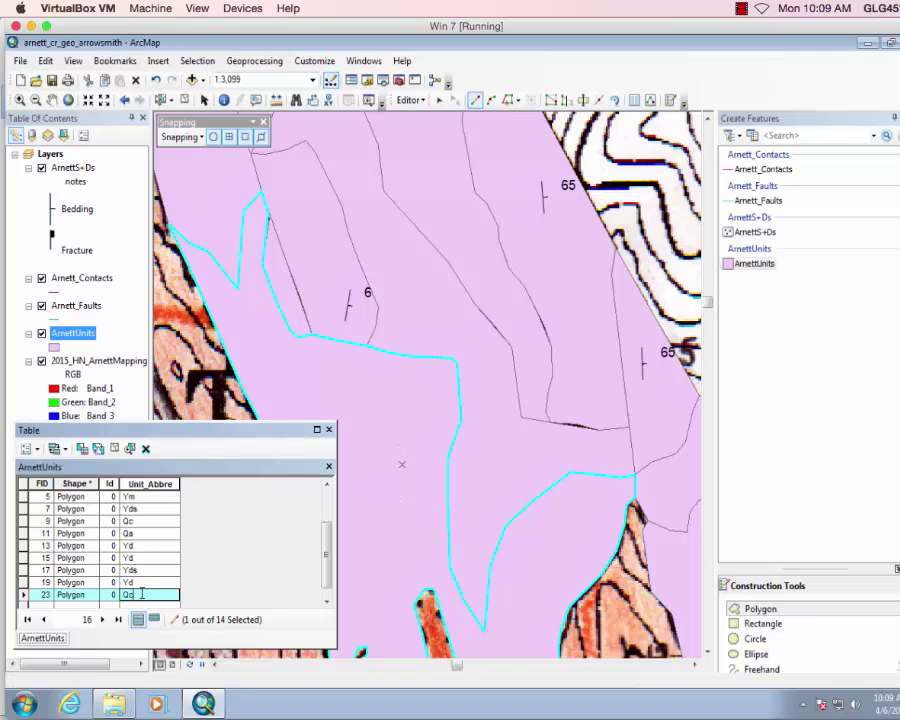
{"action": "key", "text": "Return"}
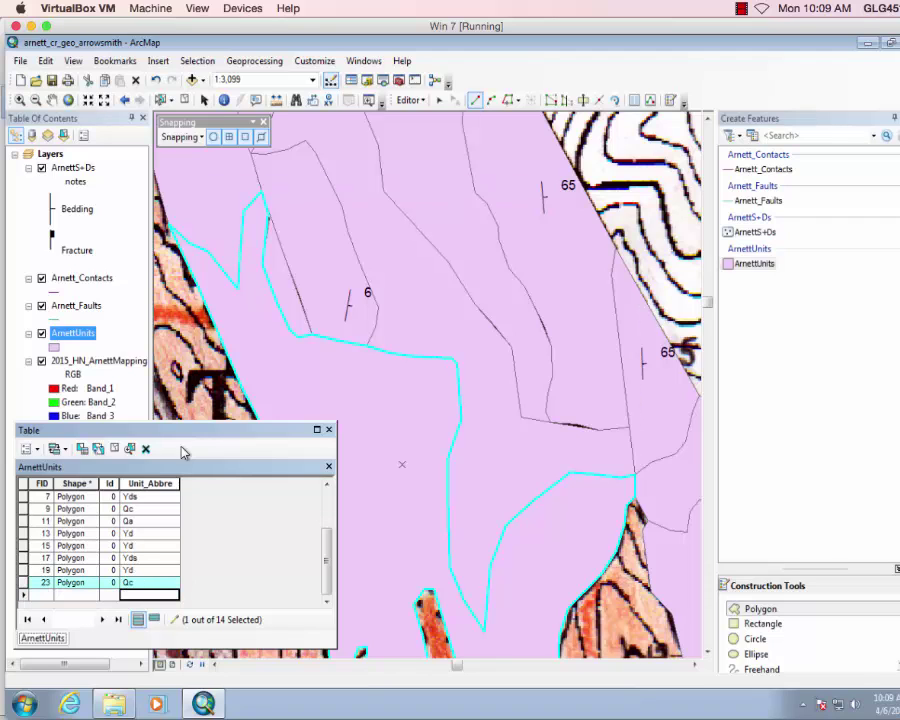
Set the ArnettUnits layer's display transparency to 50 % and apply it.
{"action": "right_click", "coordinate": [60, 335]}
{"action": "left_click", "coordinate": [104, 649]}
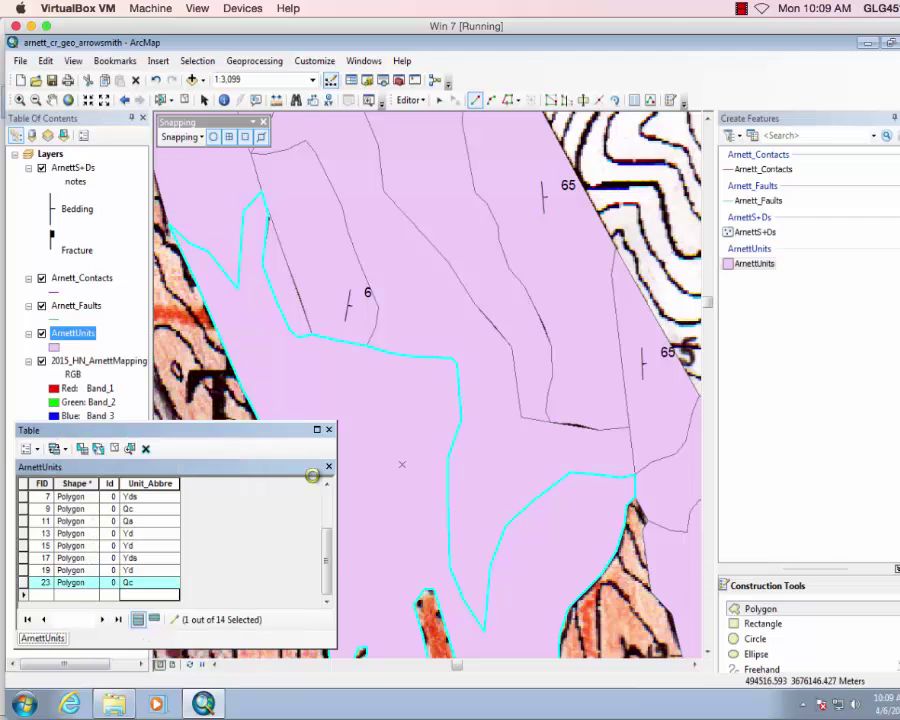
{"action": "left_click", "coordinate": [362, 196]}
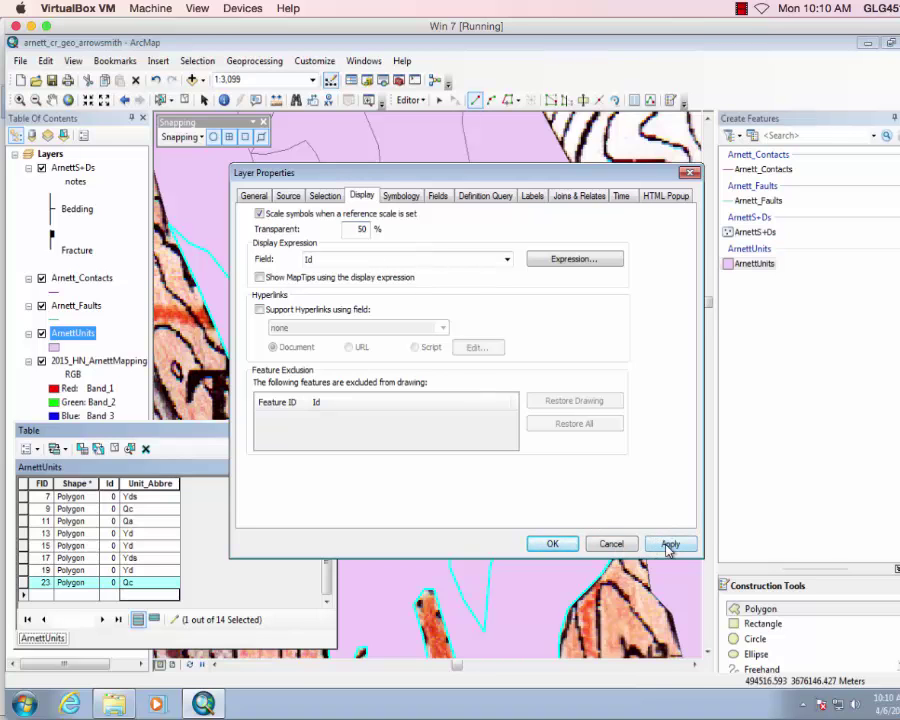
{"action": "left_click", "coordinate": [551, 545]}
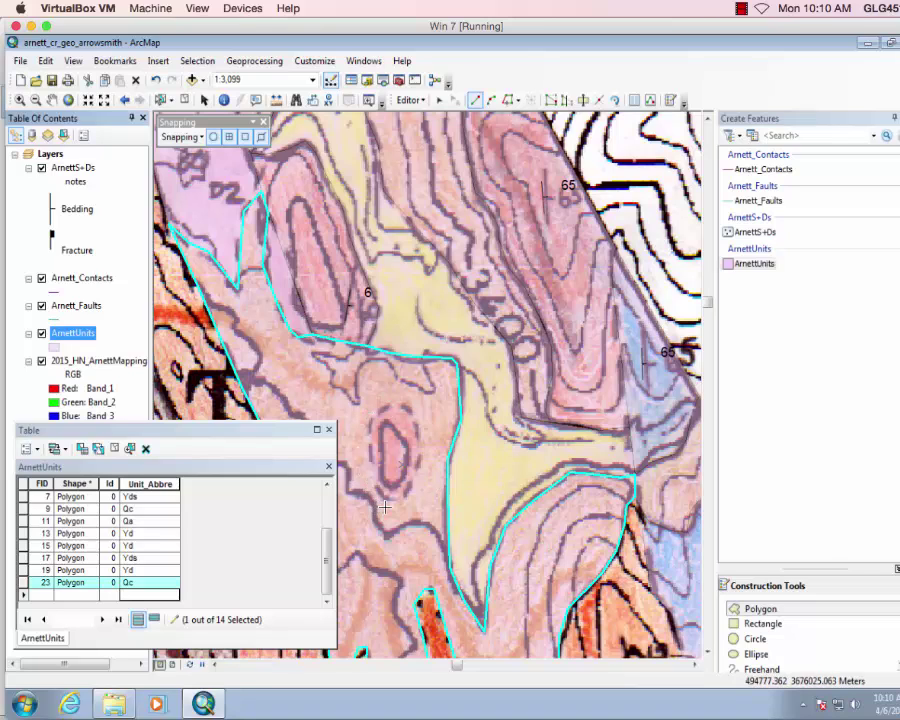
Trace the small oval hilltop patch inside the large Qc polygon as a new polygon and enter Yds as its Unit_Abbre.
{"action": "left_click", "coordinate": [371, 421]}
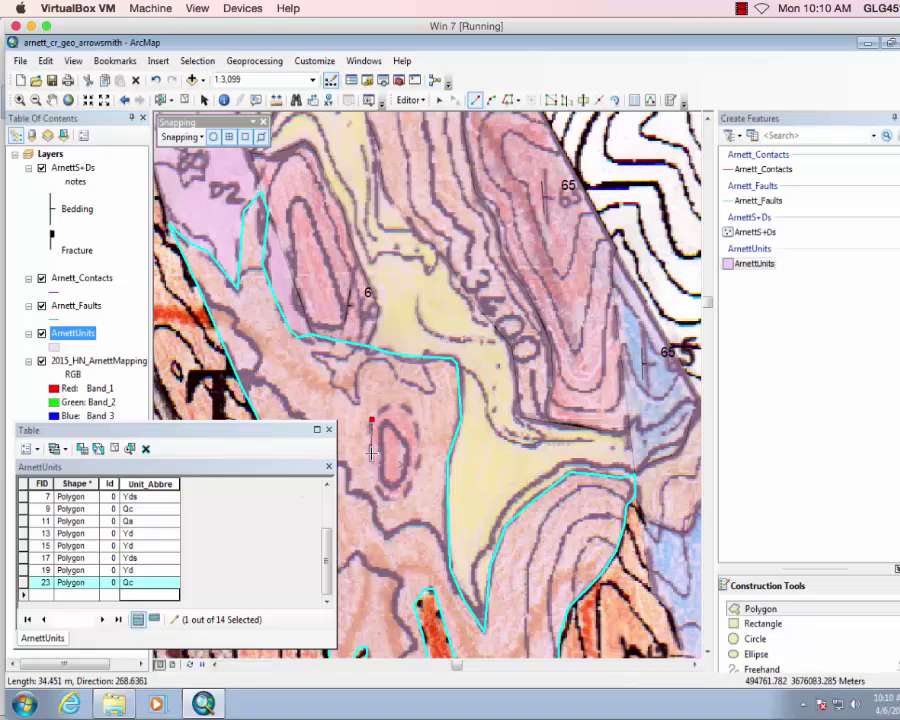
{"action": "left_click", "coordinate": [371, 453]}
{"action": "left_click", "coordinate": [376, 487]}
{"action": "left_click", "coordinate": [382, 497]}
{"action": "left_click", "coordinate": [402, 497]}
{"action": "left_click", "coordinate": [414, 485]}
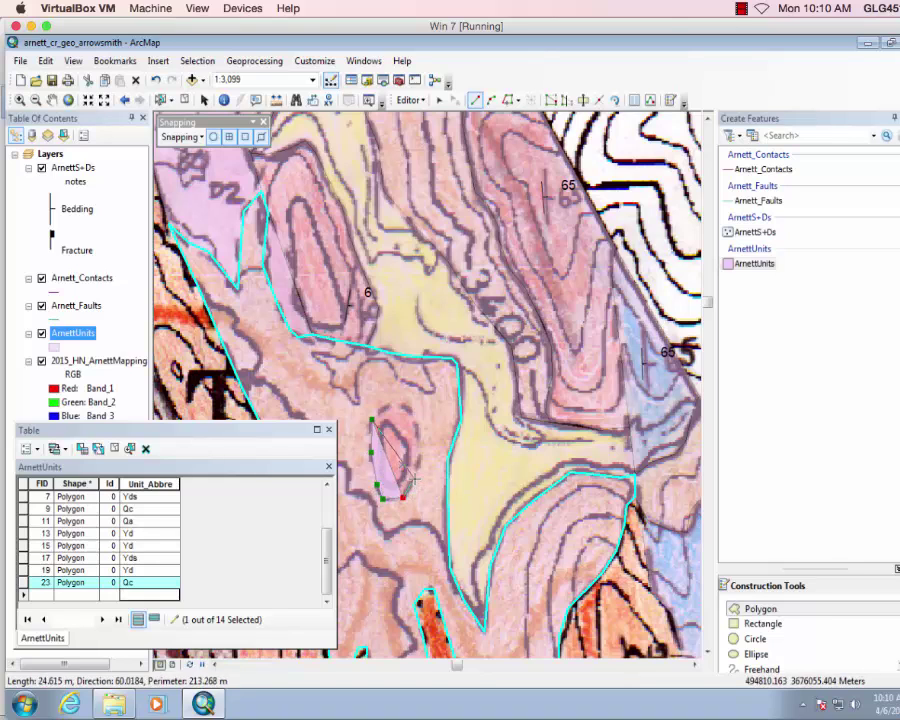
{"action": "left_click", "coordinate": [420, 453]}
{"action": "left_click", "coordinate": [417, 424]}
{"action": "left_click", "coordinate": [410, 405]}
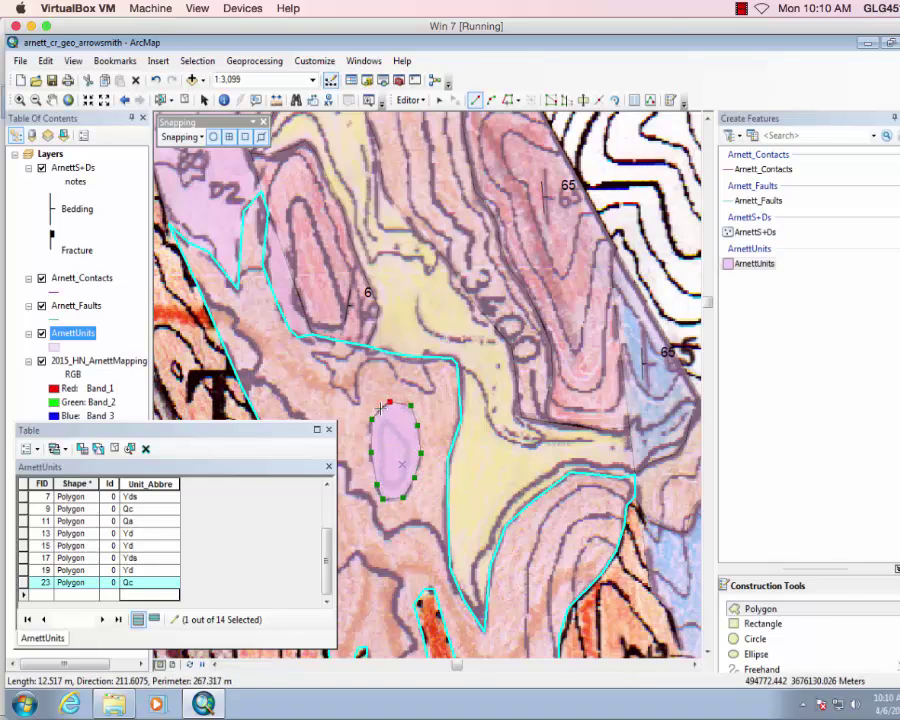
{"action": "double_click", "coordinate": [382, 418]}
{"action": "left_click", "coordinate": [139, 595]}
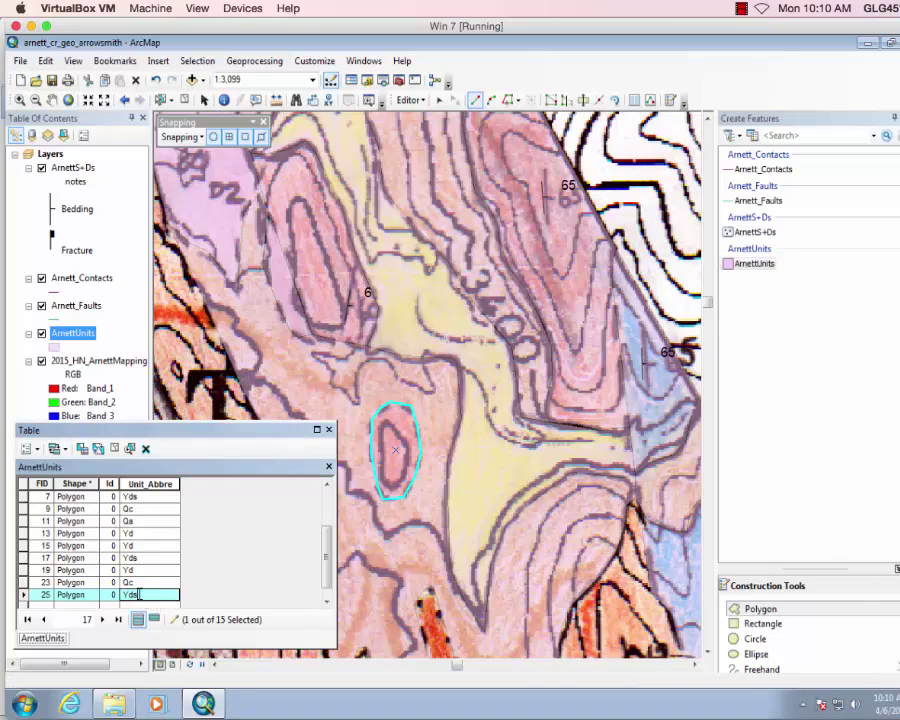
{"action": "key", "text": "Return"}
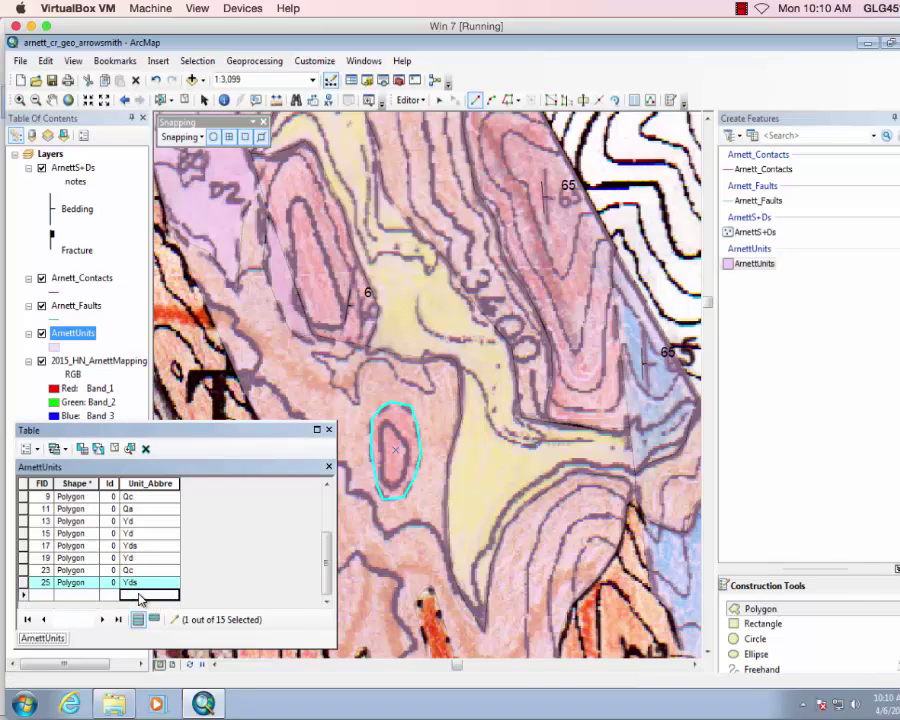
Set the ArnettUnits layer's display transparency to 0 %.
{"action": "right_click", "coordinate": [70, 335]}
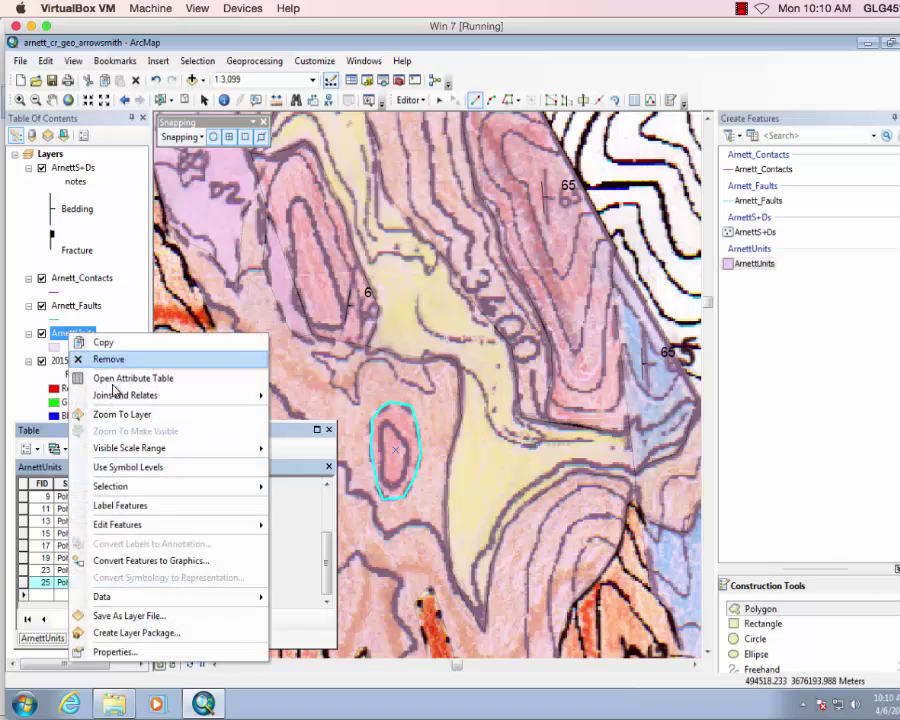
{"action": "left_click", "coordinate": [112, 652]}
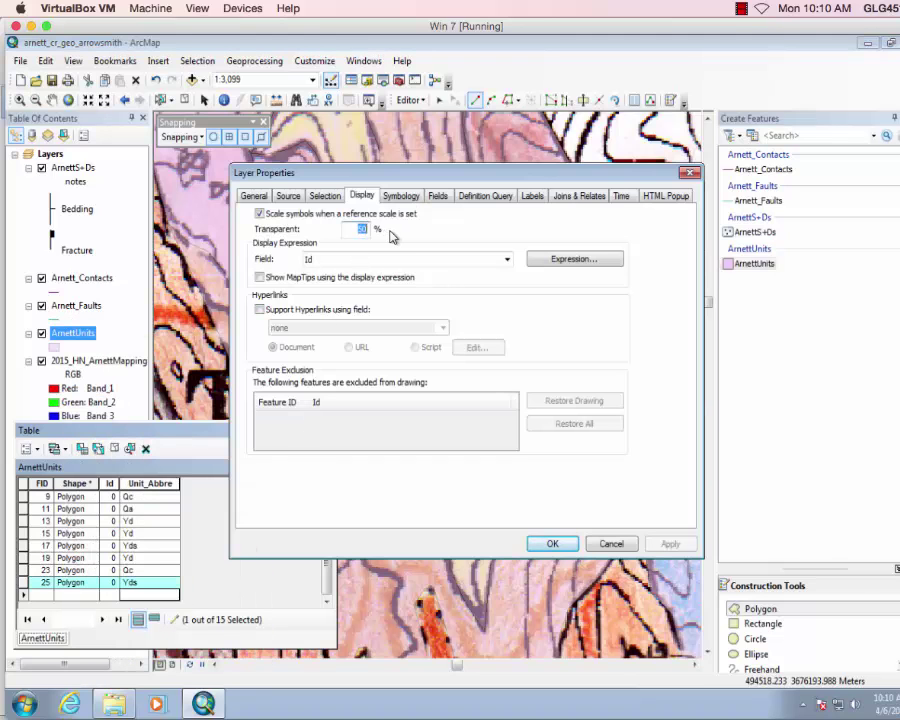
{"action": "key", "text": "Return"}
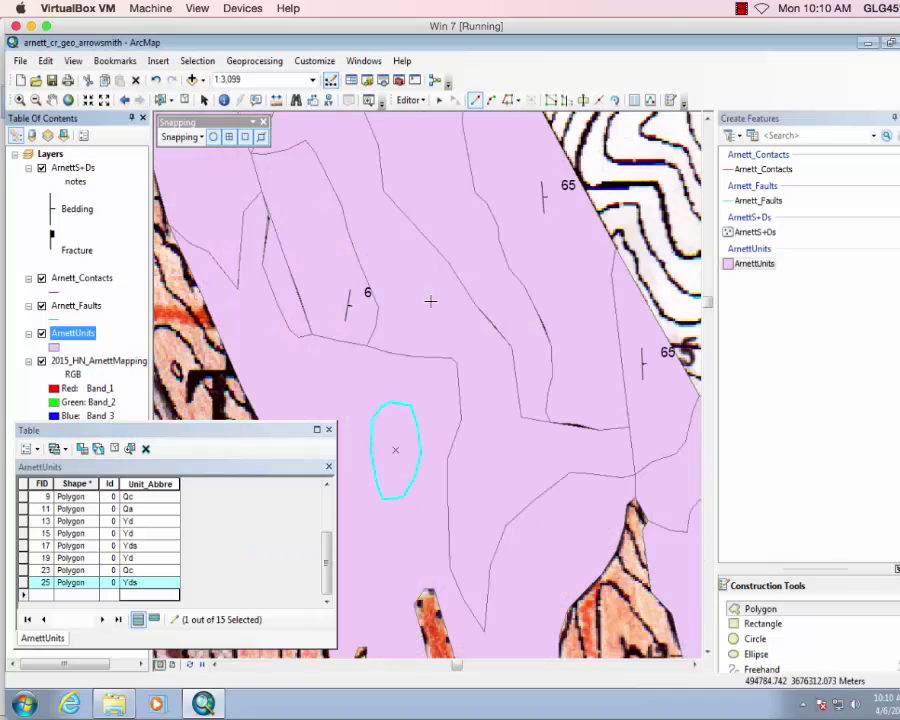
Digitize the contoured orange-red hill on the southern map edge east of Qc, snapping to existing vertices, and label it Yds.
{"action": "left_click", "coordinate": [706, 653]}
{"action": "left_click", "coordinate": [689, 615]}
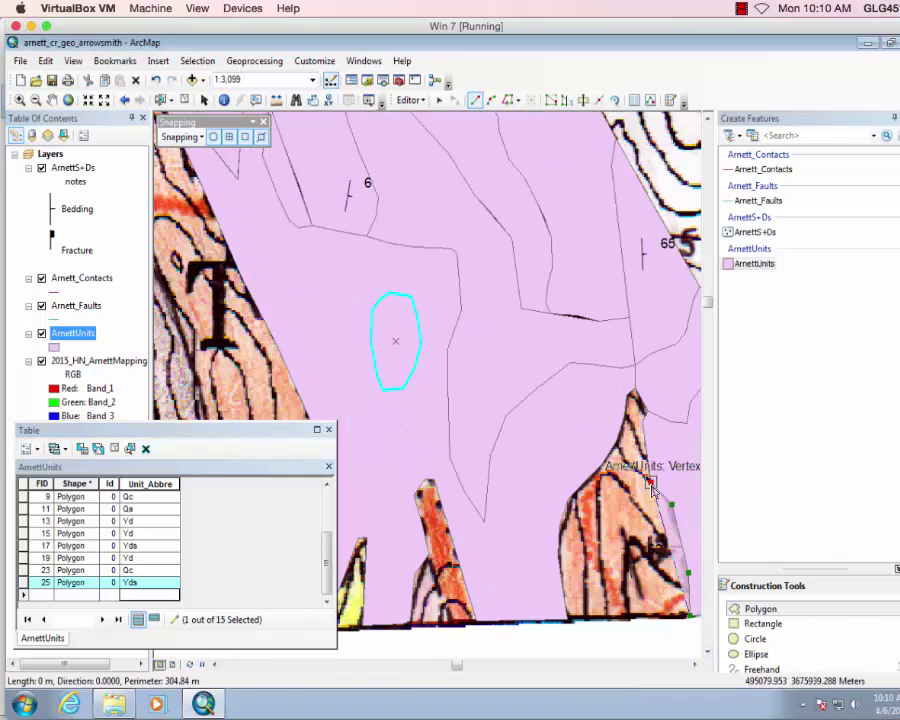
{"action": "left_click", "coordinate": [603, 461]}
{"action": "left_click", "coordinate": [559, 558]}
{"action": "double_click", "coordinate": [567, 619]}
{"action": "left_click", "coordinate": [136, 596]}
{"action": "type", "text": "Yds"}
{"action": "key", "text": "Return"}
Digitize the narrow red-orange sliver on the southern map edge within Qc and enter Yds as its Unit_Abbre.
{"action": "left_click", "coordinate": [414, 495]}
{"action": "double_click", "coordinate": [428, 554]}
{"action": "left_click", "coordinate": [156, 595]}
{"action": "type", "text": "Yds"}
{"action": "key", "text": "Return"}
Digitize the small triangular pink patch just west of the red-orange Yds sliver and enter Yd as its Unit_Abbre.
{"action": "left_click", "coordinate": [414, 573]}
{"action": "double_click", "coordinate": [450, 622]}
{"action": "left_click", "coordinate": [150, 599]}
{"action": "type", "text": "Yd"}
{"action": "key", "text": "Return"}
Digitize the yellow wedge on the southern map edge west of the Yd triangle and enter Qa as its Unit_Abbre.
{"action": "left_click", "coordinate": [214, 664]}
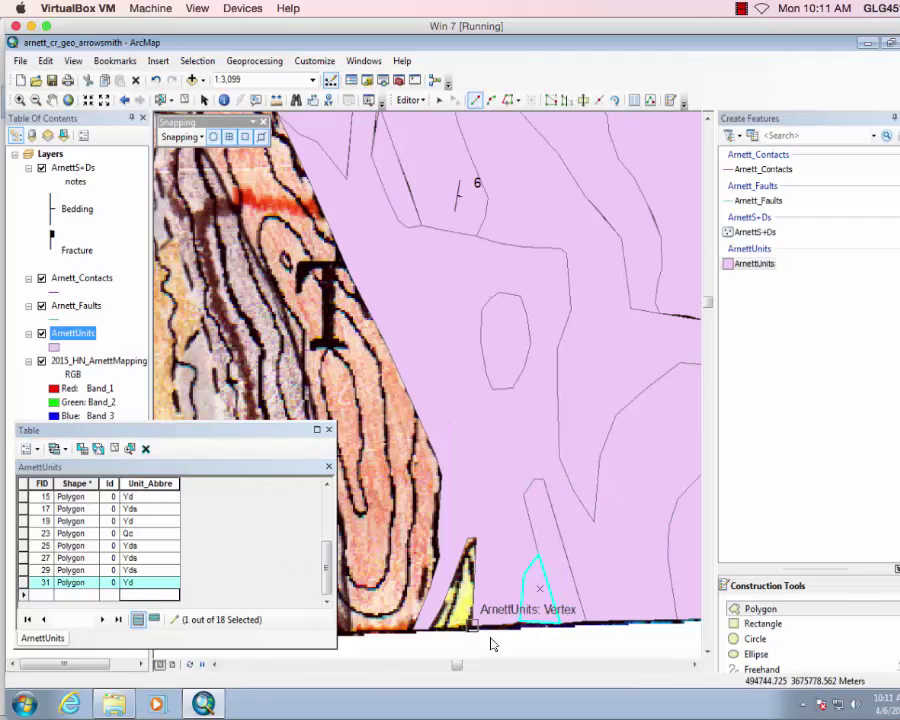
{"action": "double_click", "coordinate": [428, 631]}
{"action": "left_click", "coordinate": [150, 595]}
{"action": "type", "text": "Qa"}
Start the polygon of the long pink-orange unit west of Qc and trace its eastern edge northward, snapping to shared vertices.
{"action": "left_click", "coordinate": [214, 665]}
{"action": "left_click", "coordinate": [535, 435]}
{"action": "left_click", "coordinate": [505, 367]}
{"action": "left_click", "coordinate": [483, 321]}
{"action": "left_click", "coordinate": [460, 278]}
{"action": "left_click", "coordinate": [444, 240]}
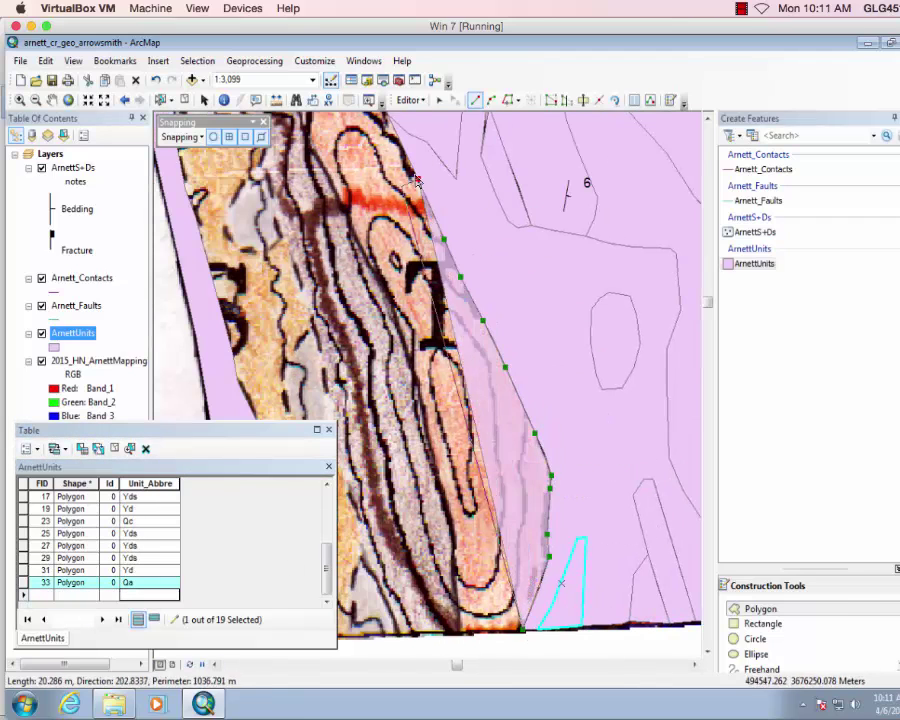
{"action": "left_click", "coordinate": [418, 180]}
{"action": "left_click", "coordinate": [707, 119]}
{"action": "left_click", "coordinate": [388, 333]}
{"action": "left_click", "coordinate": [368, 265]}
Trace the long pink-orange unit's western edge down to the southern map edge, close the polygon, and enter Yds as its Unit_Abbre.
{"action": "left_click", "coordinate": [707, 651]}
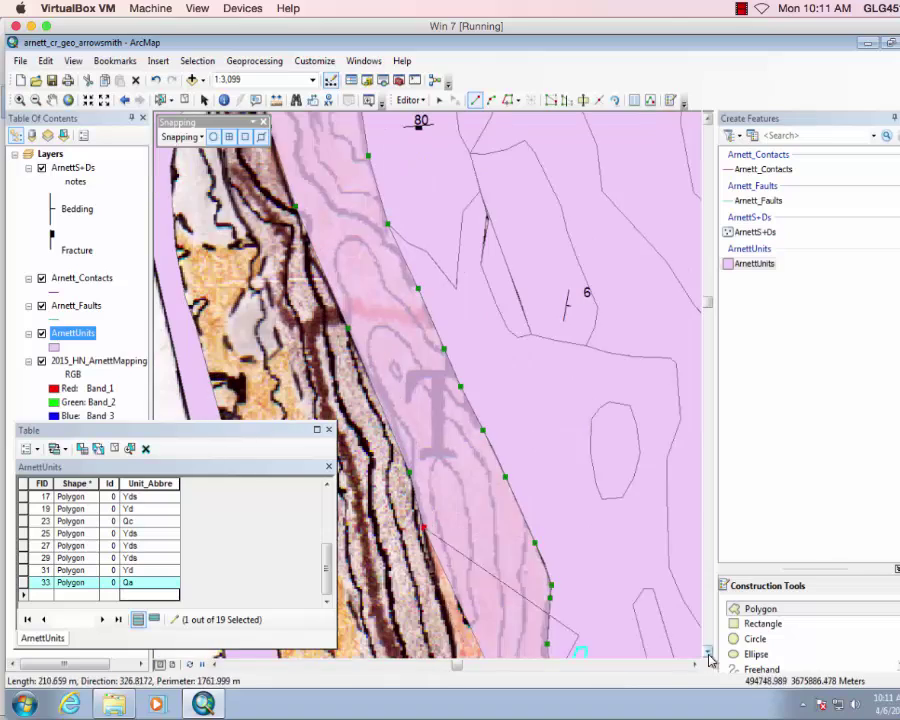
{"action": "left_click", "coordinate": [707, 651]}
{"action": "double_click", "coordinate": [461, 631]}
{"action": "left_click", "coordinate": [150, 595]}
{"action": "type", "text": "Yds"}
{"action": "key", "text": "Return"}
Start the dark brown-striped unit's polygon along the southern map edge and trace its western edge northward beside the gray and orange units.
{"action": "left_click", "coordinate": [461, 631]}
{"action": "left_click", "coordinate": [398, 633]}
{"action": "left_click", "coordinate": [214, 664]}
{"action": "left_click", "coordinate": [389, 442]}
{"action": "left_click", "coordinate": [377, 363]}
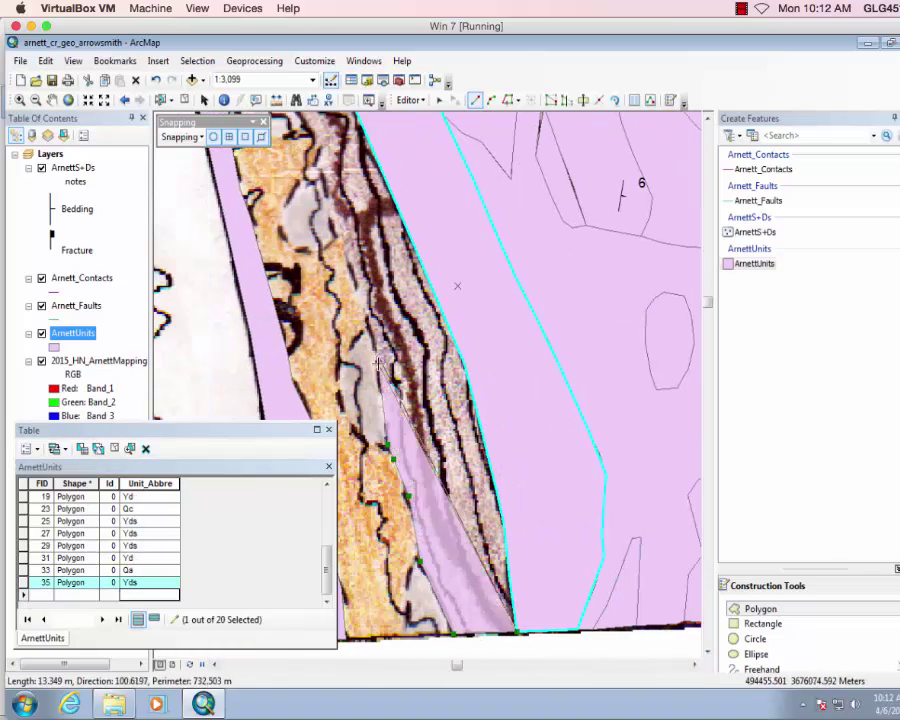
{"action": "left_click", "coordinate": [367, 325]}
{"action": "left_click", "coordinate": [354, 278]}
{"action": "left_click", "coordinate": [337, 236]}
{"action": "left_click", "coordinate": [320, 171]}
Continue the brown-striped unit's polygon around its northern end and back down the shared Yds edge, closing it at the starting corner.
{"action": "left_click", "coordinate": [707, 119]}
{"action": "left_click", "coordinate": [309, 168]}
{"action": "left_click", "coordinate": [323, 237]}
{"action": "left_click", "coordinate": [464, 581]}
{"action": "left_click", "coordinate": [707, 651]}
{"action": "left_click", "coordinate": [504, 634]}
{"action": "left_click", "coordinate": [707, 651]}
{"action": "double_click", "coordinate": [517, 632]}
Enter Yp as the Unit_Abbre of the brown-striped unit's polygon and save the edits.
{"action": "left_click", "coordinate": [130, 596]}
{"action": "type", "text": "Yp"}
{"action": "left_click", "coordinate": [409, 100]}
{"action": "left_click", "coordinate": [428, 146]}
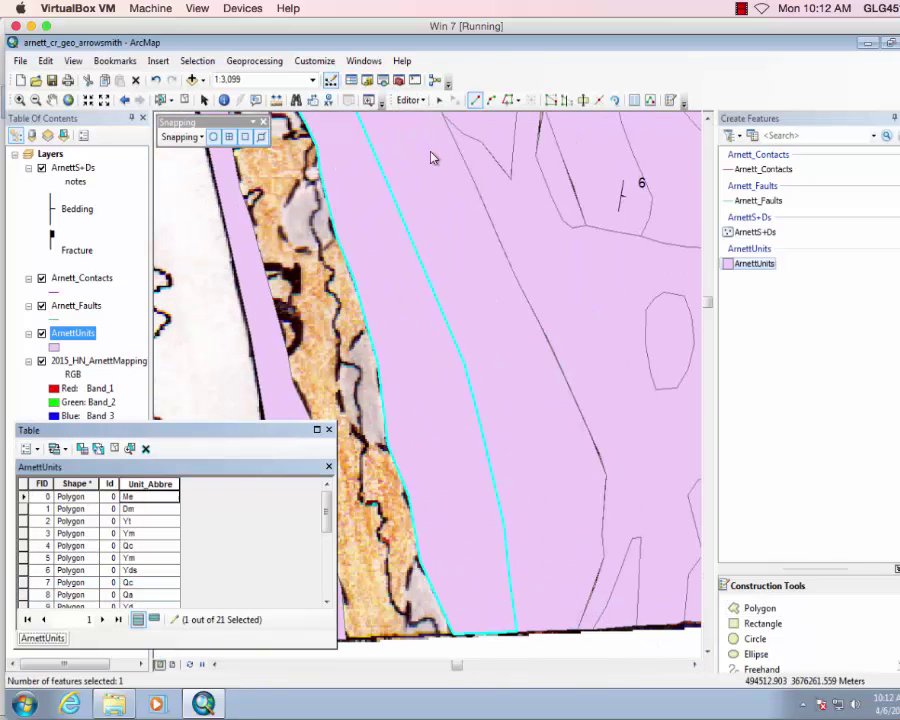
Digitize the gray patch at the southern map edge against the Yp polygon and enter XYm as its Unit_Abbre.
{"action": "left_click", "coordinate": [452, 634]}
{"action": "double_click", "coordinate": [419, 561]}
{"action": "scroll", "coordinate": [163, 585], "scroll_direction": "down", "scroll_amount": 5}
{"action": "left_click", "coordinate": [128, 583]}
{"action": "type", "text": "YYm"}
{"action": "key", "text": "Return"}
Digitize the middle gray patch along the western edge of the Yp polygon and enter XYm as its Unit_Abbre.
{"action": "left_click", "coordinate": [388, 445]}
{"action": "left_click", "coordinate": [366, 325]}
{"action": "double_click", "coordinate": [378, 369]}
{"action": "left_click", "coordinate": [130, 595]}
{"action": "type", "text": "XYm"}
Digitize the upper gray patch beside the western edge of the Yp polygon and enter XYm as its Unit_Abbre.
{"action": "left_click", "coordinate": [337, 236]}
{"action": "double_click", "coordinate": [316, 172]}
{"action": "left_click", "coordinate": [145, 595]}
{"action": "type", "text": "XYm"}
{"action": "key", "text": "Return"}
Digitize the gray area at the northern end of the orange unit and enter XYm as its Unit_Abbre.
{"action": "left_click", "coordinate": [707, 118]}
{"action": "left_click", "coordinate": [263, 189]}
{"action": "double_click", "coordinate": [289, 312]}
{"action": "left_click", "coordinate": [146, 596]}
{"action": "type", "text": "XYm"}
{"action": "key", "text": "Return"}
Start the large orange unit's polygon below the northern XYm area and trace its western edge southward, snapping to existing vertices.
{"action": "left_click", "coordinate": [707, 651]}
{"action": "left_click", "coordinate": [306, 181]}
{"action": "left_click", "coordinate": [230, 165]}
{"action": "left_click", "coordinate": [250, 269]}
{"action": "left_click", "coordinate": [288, 407]}
{"action": "left_click", "coordinate": [707, 651]}
{"action": "left_click", "coordinate": [293, 273]}
{"action": "left_click", "coordinate": [320, 327]}
{"action": "left_click", "coordinate": [327, 398]}
{"action": "left_click", "coordinate": [707, 651]}
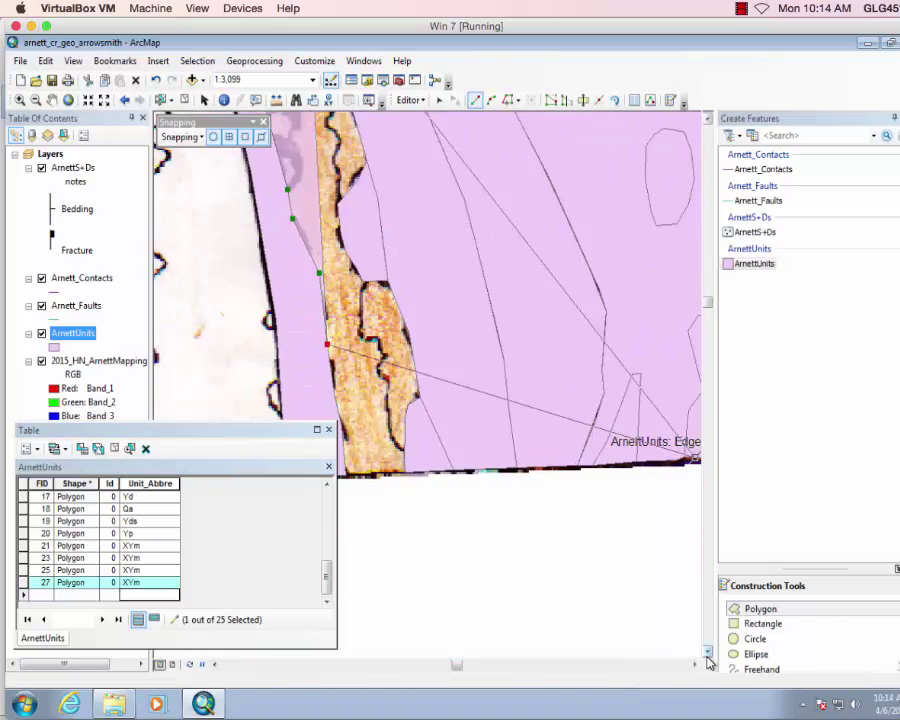
Continue the orange unit's polygon across the southern map edge and up its eastern side around the gray patches, then close it.
{"action": "left_click", "coordinate": [334, 395]}
{"action": "left_click", "coordinate": [341, 426]}
{"action": "left_click", "coordinate": [346, 475]}
{"action": "left_click", "coordinate": [405, 472]}
{"action": "left_click", "coordinate": [707, 118]}
{"action": "left_click", "coordinate": [323, 251]}
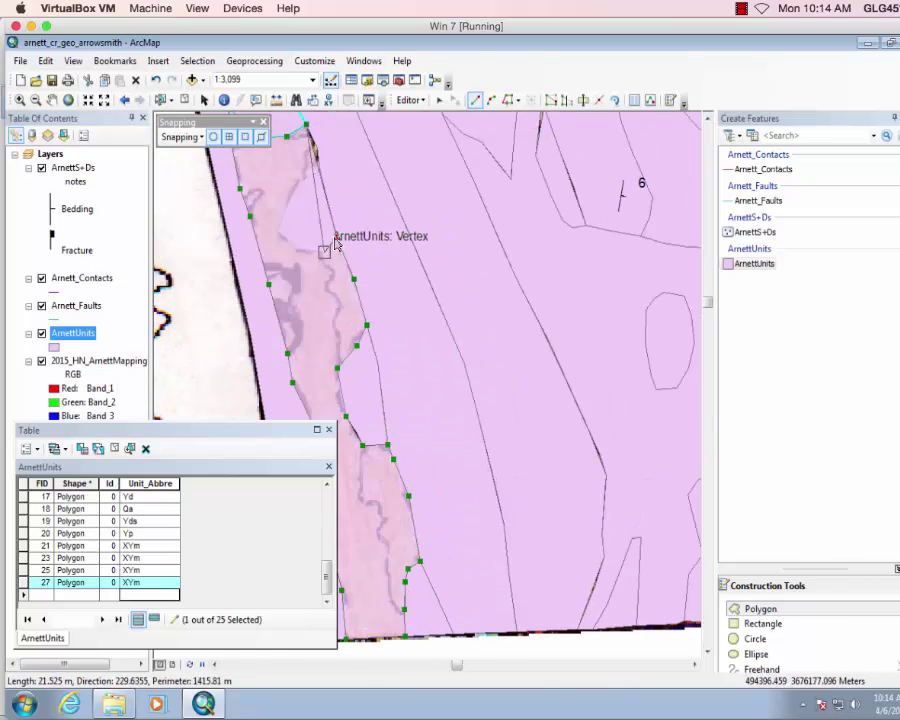
{"action": "left_click", "coordinate": [320, 171]}
{"action": "double_click", "coordinate": [317, 150]}
Enter XYm as the Unit_Abbre of the large orange unit's polygon and save the edits.
{"action": "left_click", "coordinate": [146, 595]}
{"action": "type", "text": "XYm"}
{"action": "left_click", "coordinate": [409, 100]}
{"action": "left_click", "coordinate": [433, 155]}
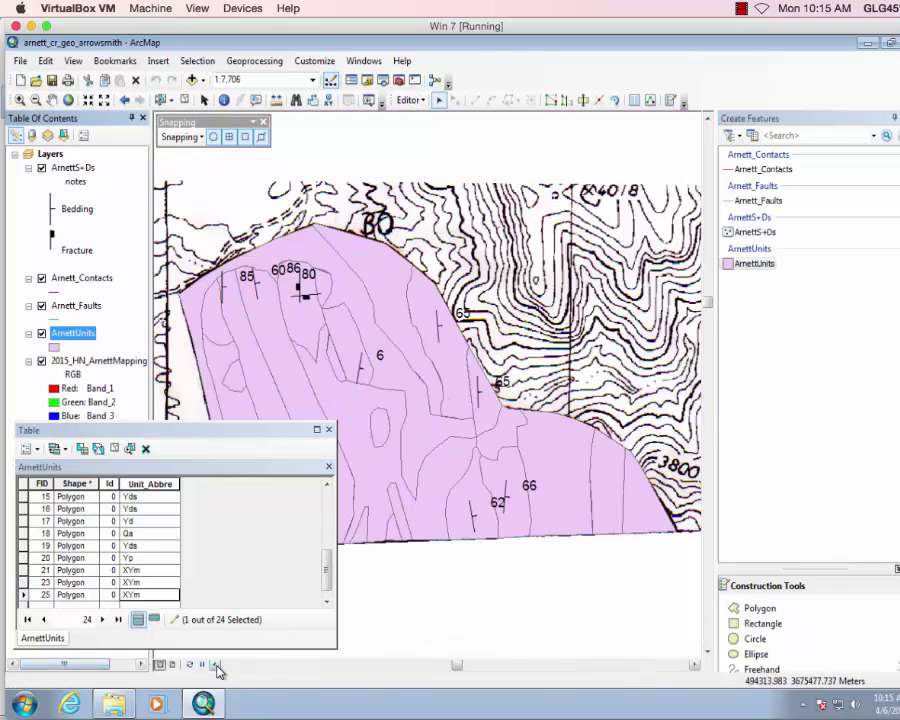
Open the ArnettUnits layer's symbology settings and switch from a single symbol to unique-value categories.
{"action": "key", "text": "Left"}
{"action": "key", "text": "Left"}
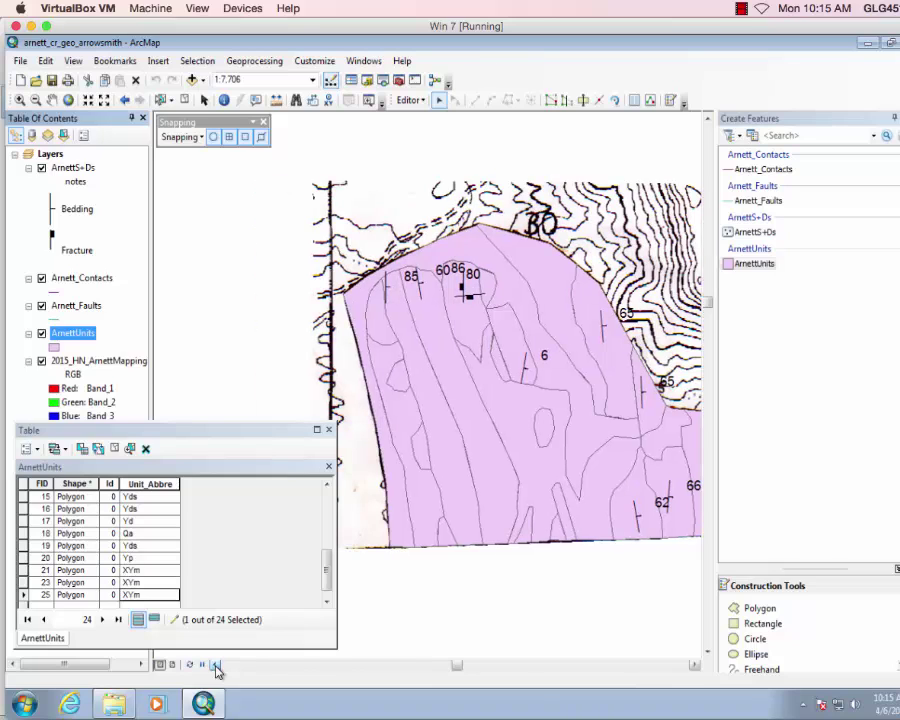
{"action": "right_click", "coordinate": [70, 334]}
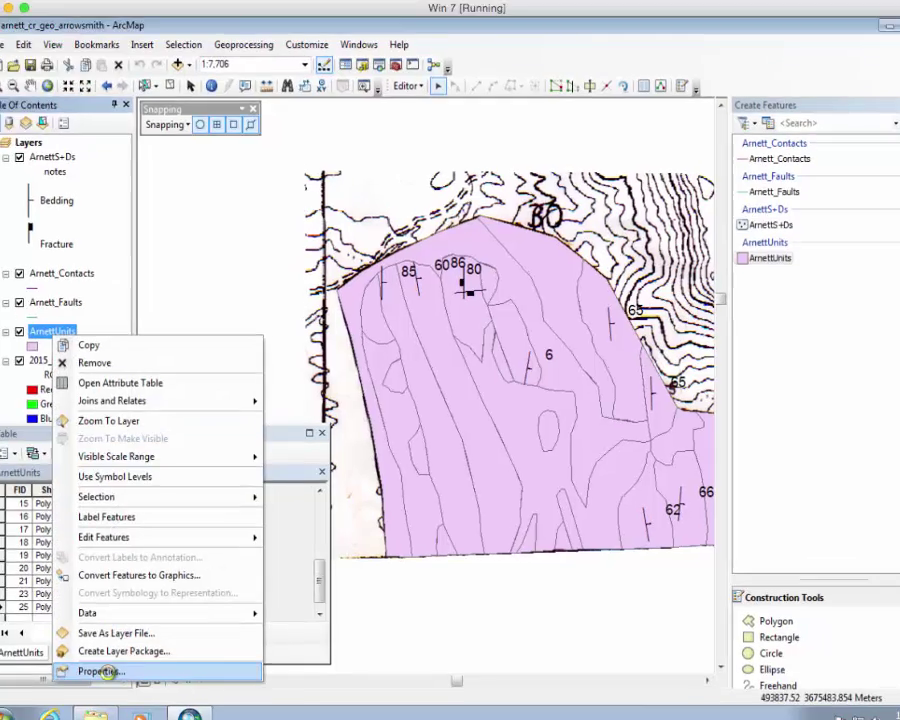
{"action": "left_click", "coordinate": [100, 671]}
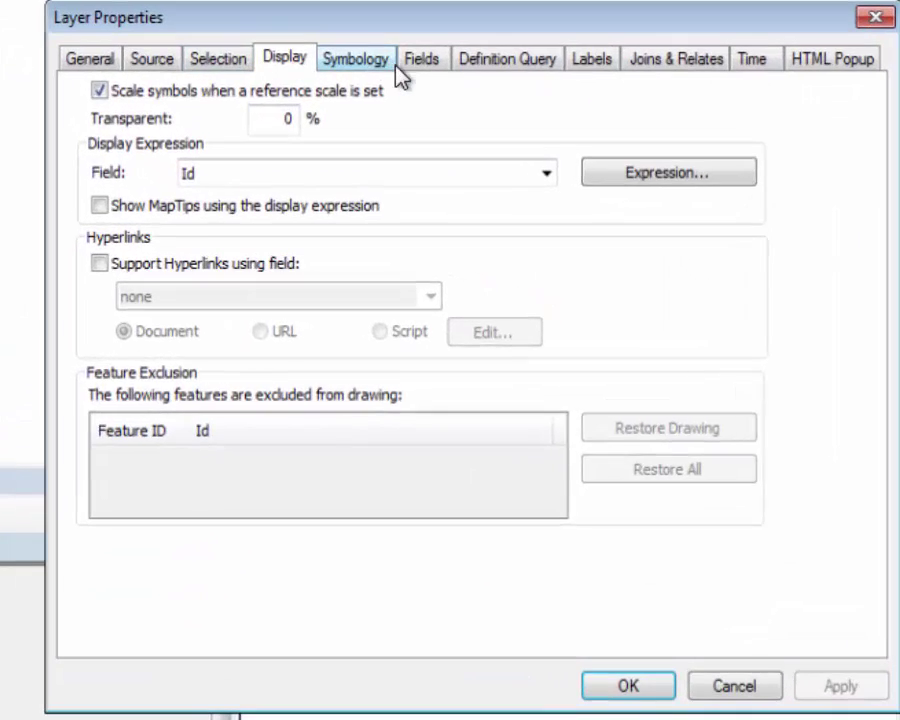
{"action": "left_click", "coordinate": [417, 192]}
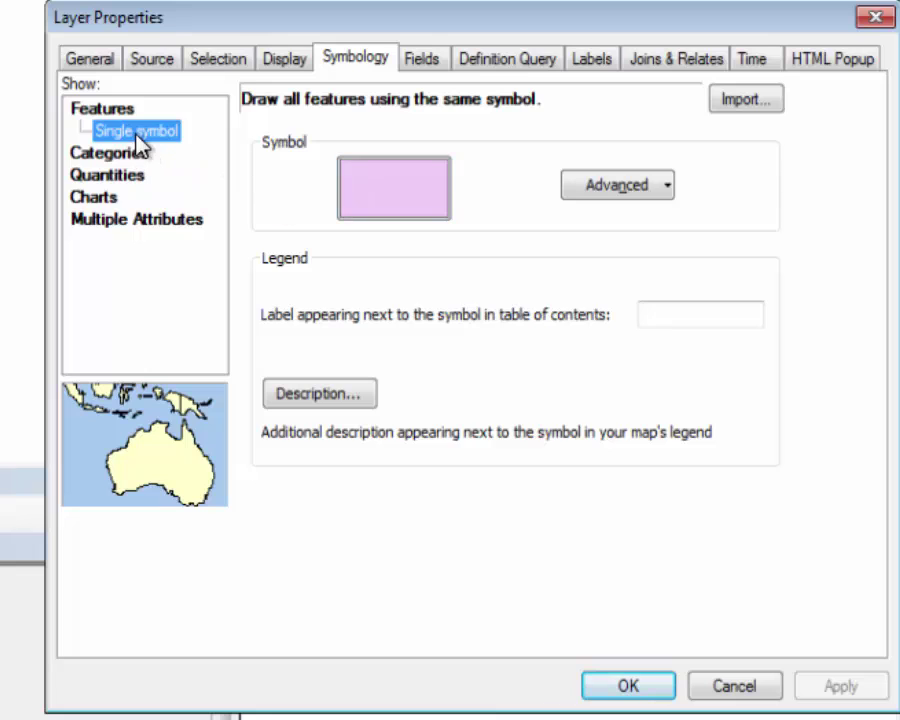
{"action": "left_click", "coordinate": [128, 152]}
{"action": "left_click", "coordinate": [249, 241]}
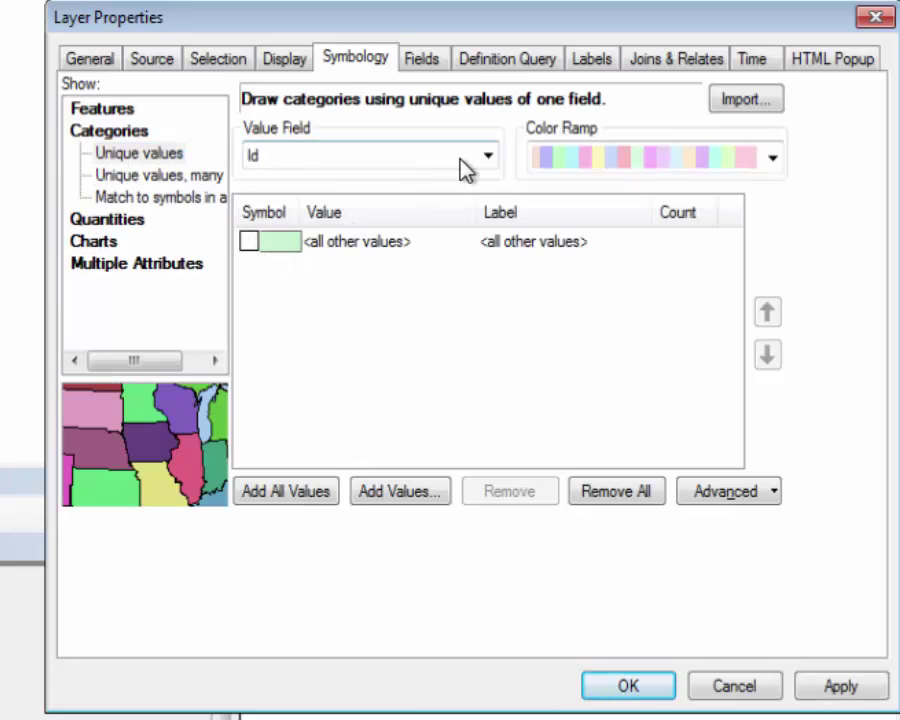
Symbolize ArnettUnits by the Unit_Abbre field with all its values added, apply the symbology, and save the edits.
{"action": "left_click", "coordinate": [495, 163]}
{"action": "left_click", "coordinate": [349, 199]}
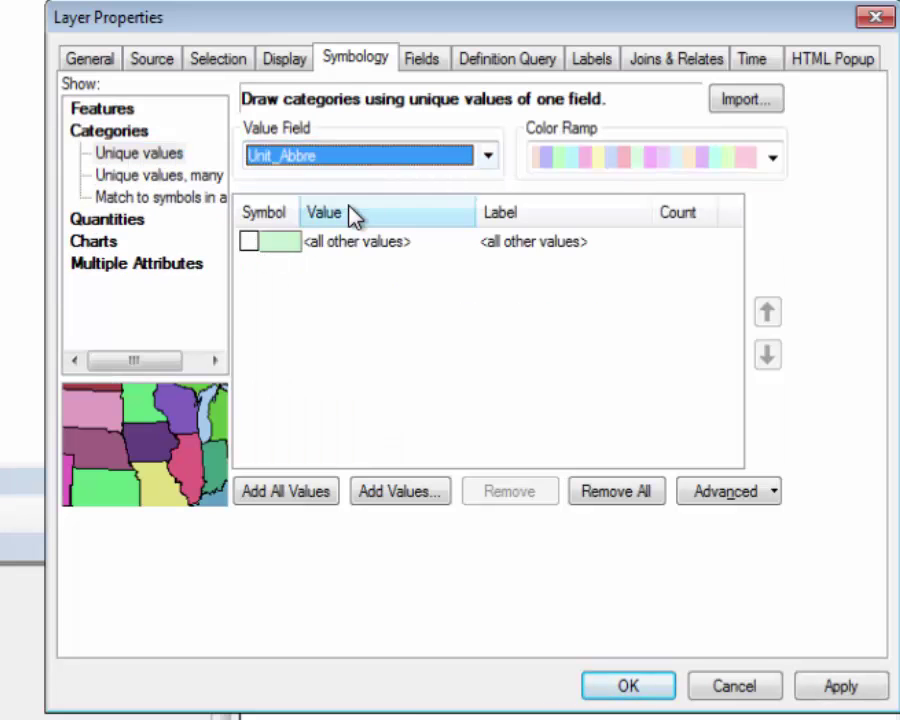
{"action": "left_click", "coordinate": [283, 492]}
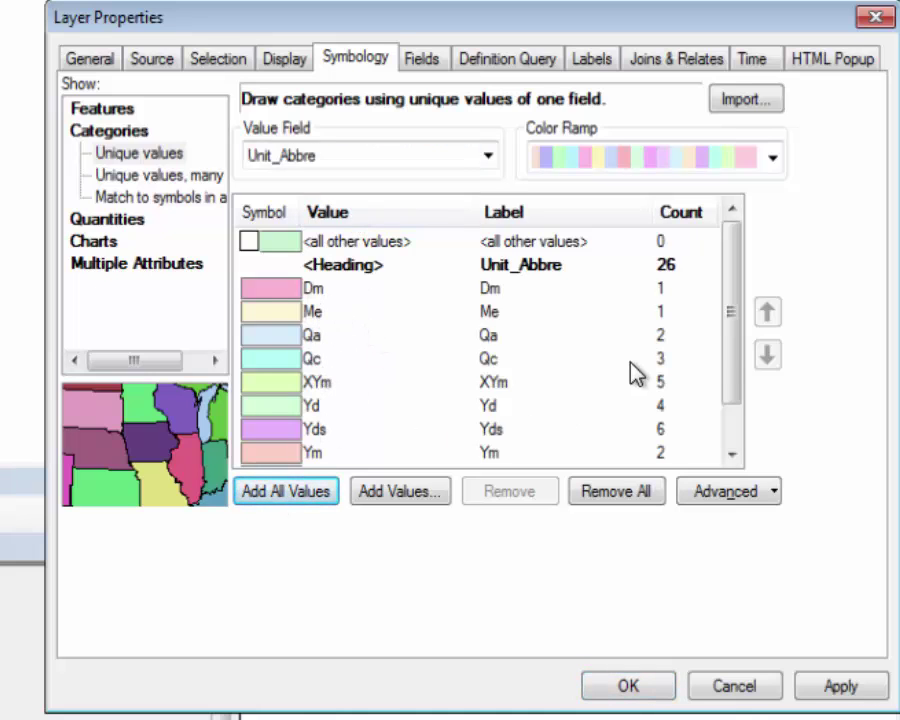
{"action": "left_click_drag", "start_coordinate": [727, 362], "coordinate": [731, 432]}
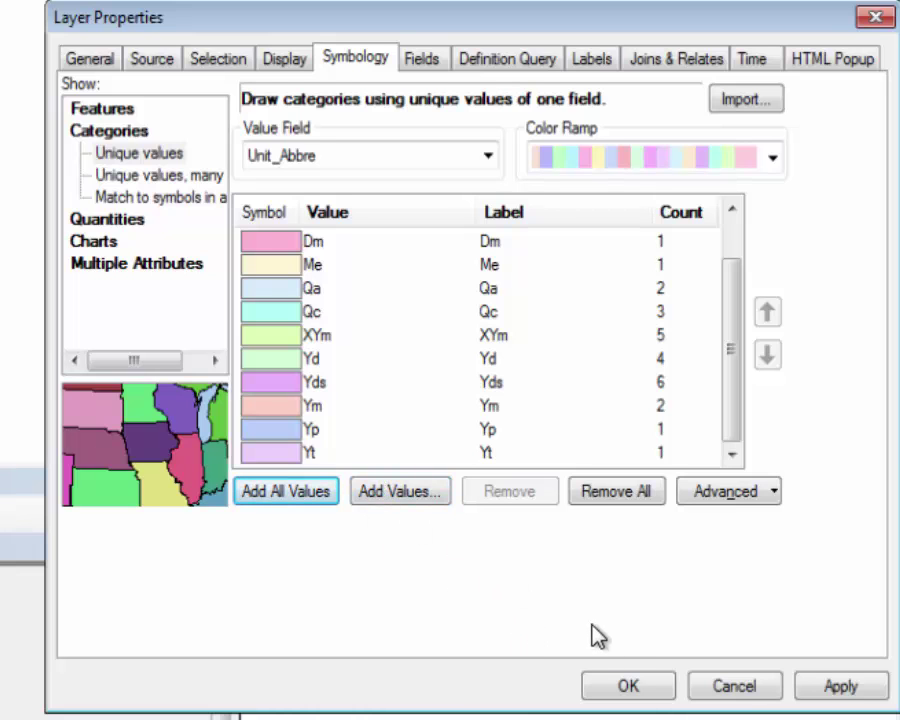
{"action": "left_click", "coordinate": [628, 688]}
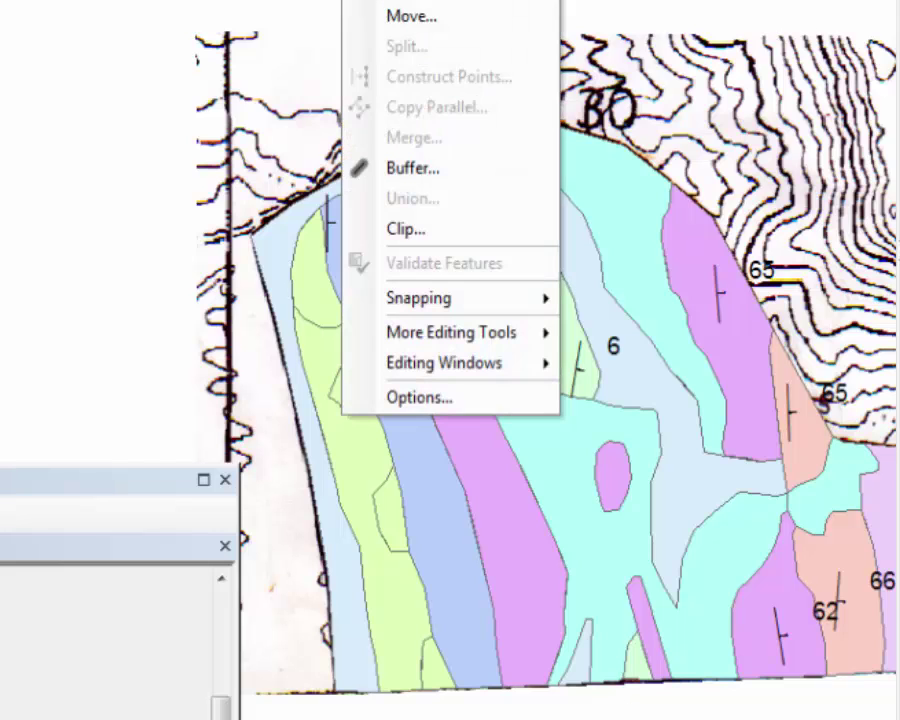
{"action": "left_click", "coordinate": [394, 2]}
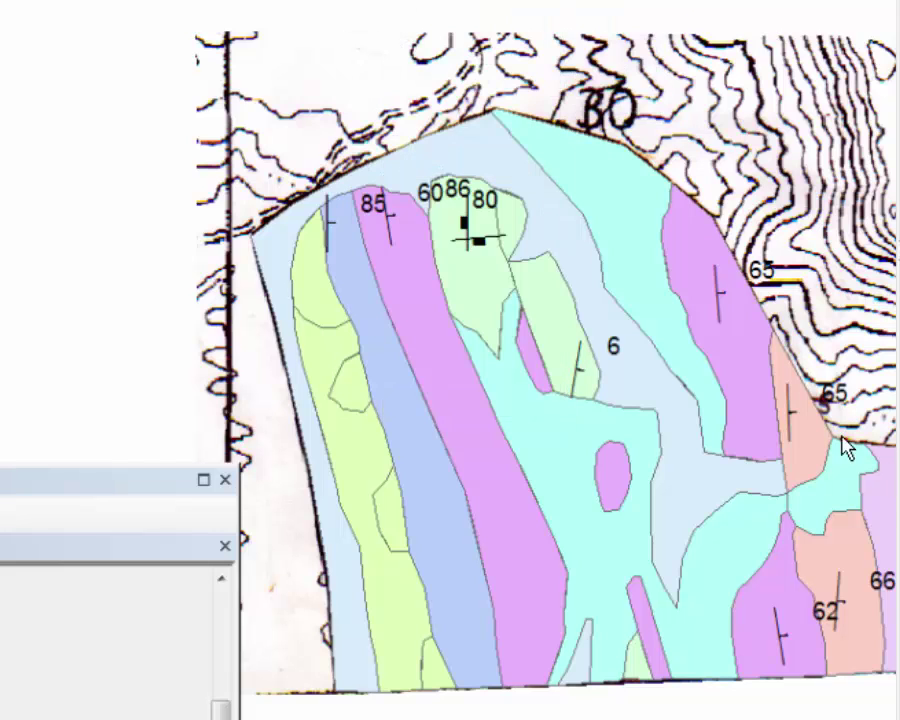